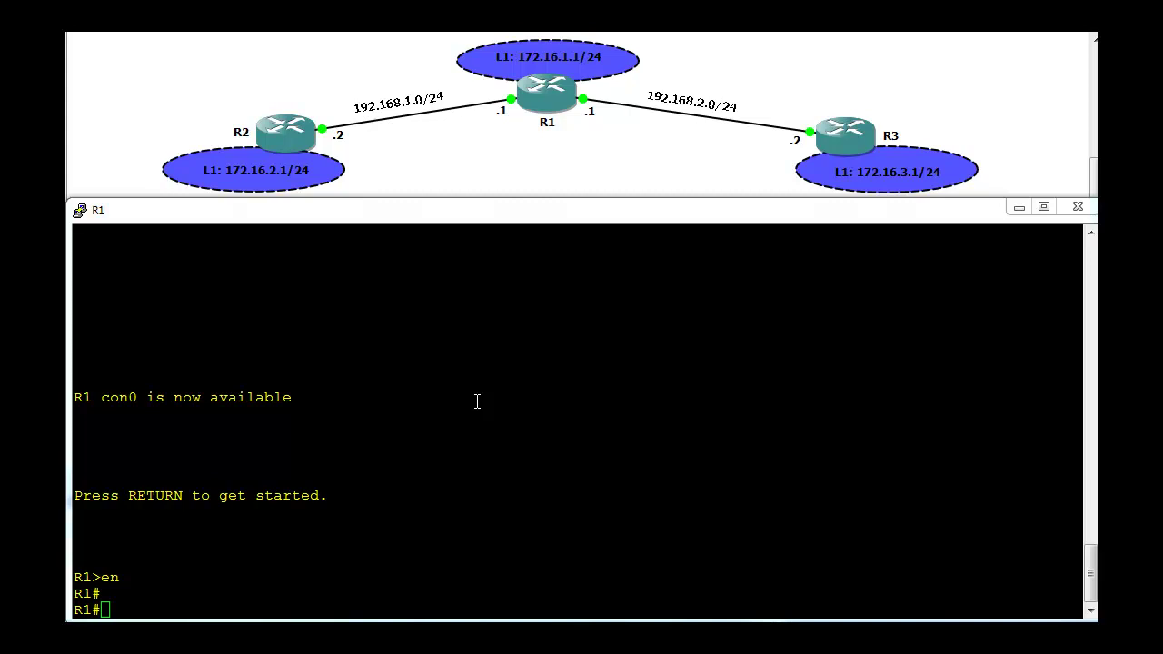
Display R1's brief IP interface summary with "sh ip int brief" and check the FastEthernet0/0 and Loopback1 addresses.
{"action": "left_click", "coordinate": [140, 594]}
{"action": "type", "text": "sh ip int brief"}
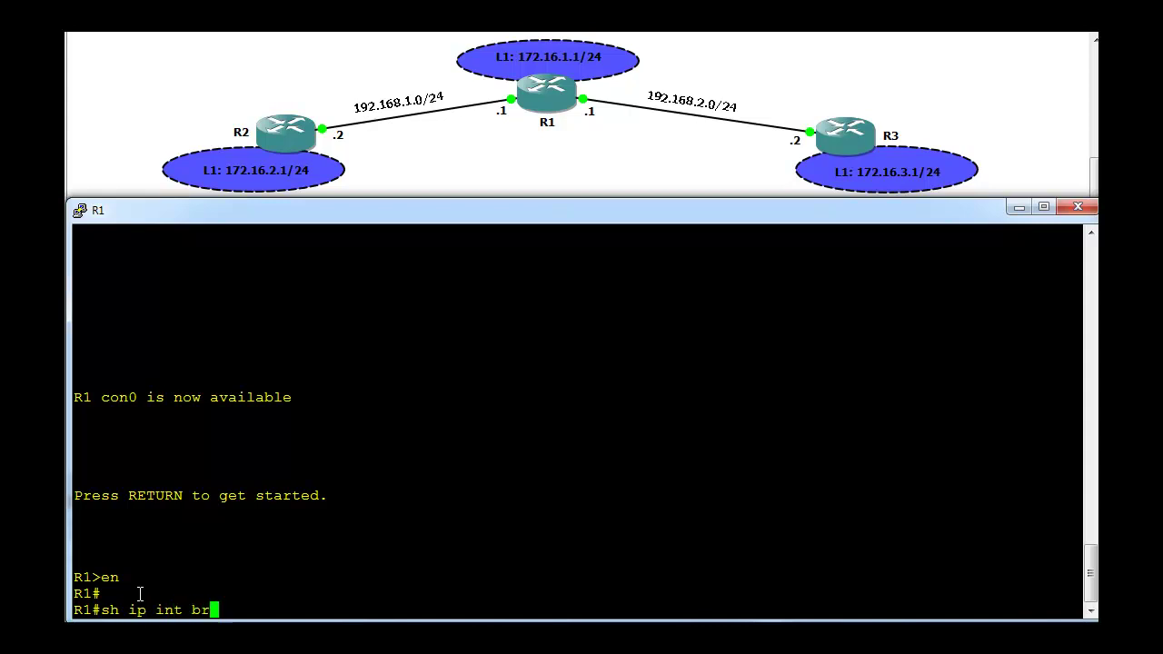
{"action": "key", "text": "Return"}
{"action": "key", "text": "Return"}
{"action": "key", "text": "Return"}
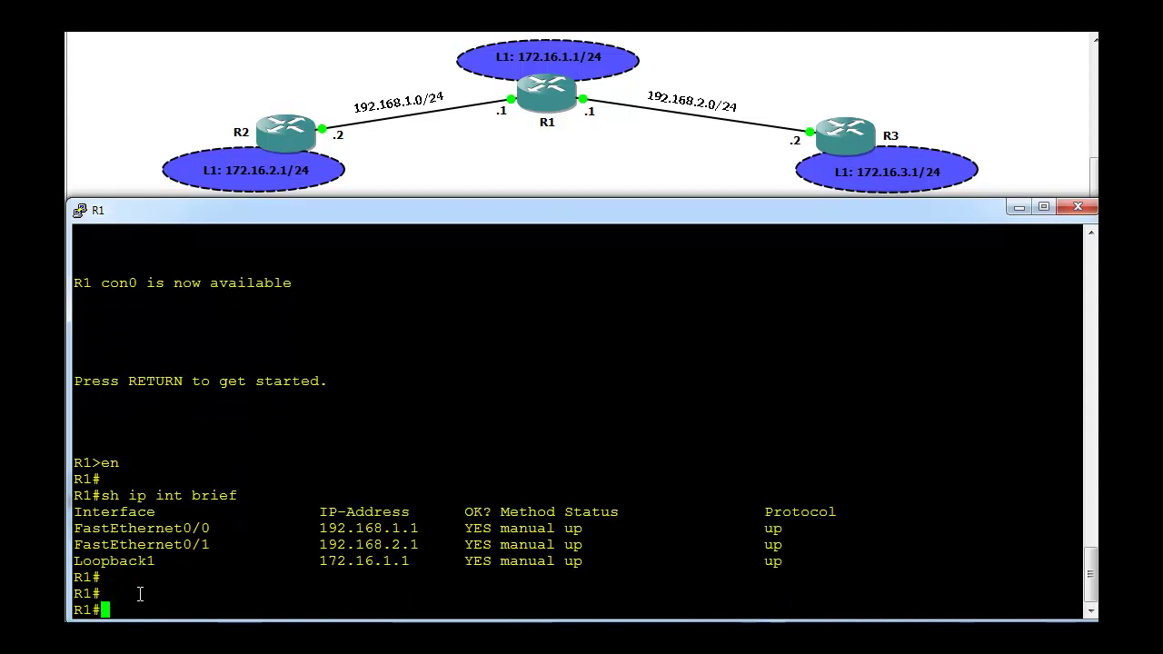
{"action": "double_click", "coordinate": [365, 529]}
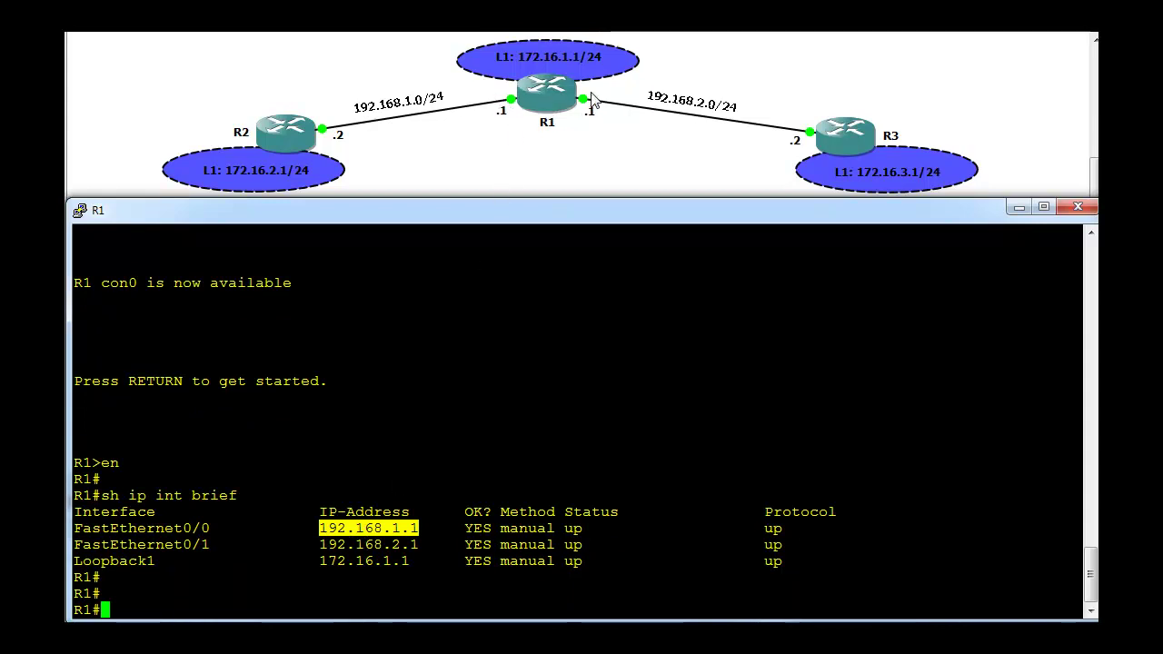
{"action": "double_click", "coordinate": [363, 561]}
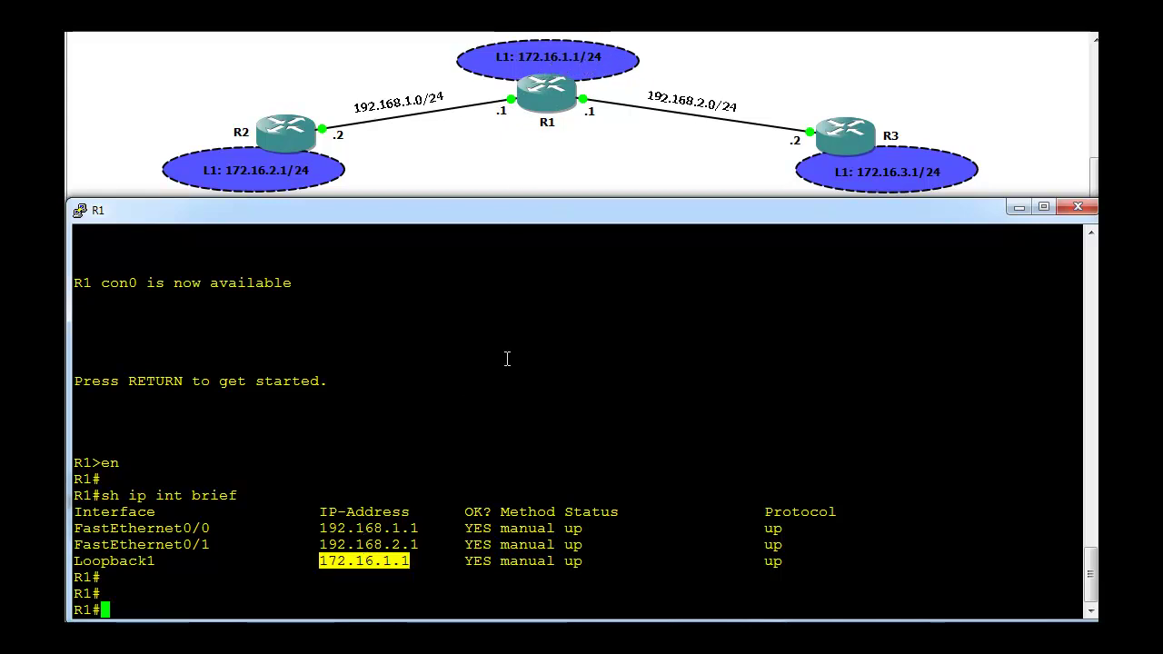
Run "sh ip protocols" on R1 to check for configured routing protocols.
{"action": "left_click", "coordinate": [275, 583]}
{"action": "type", "text": "sh "}
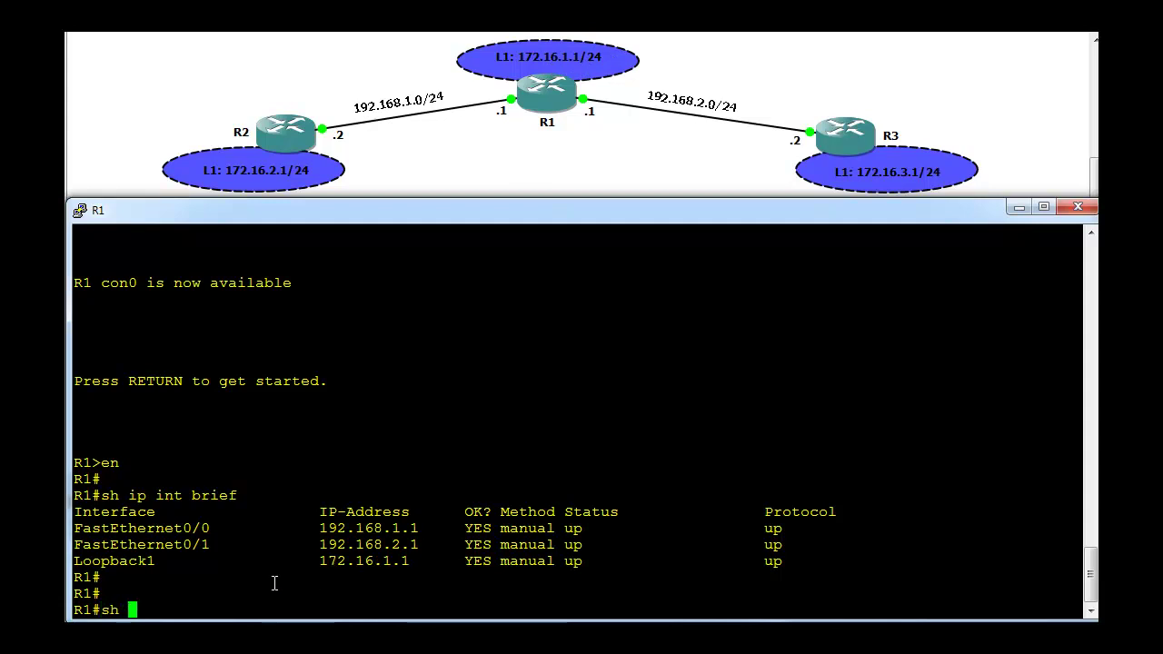
{"action": "type", "text": "ip protocols"}
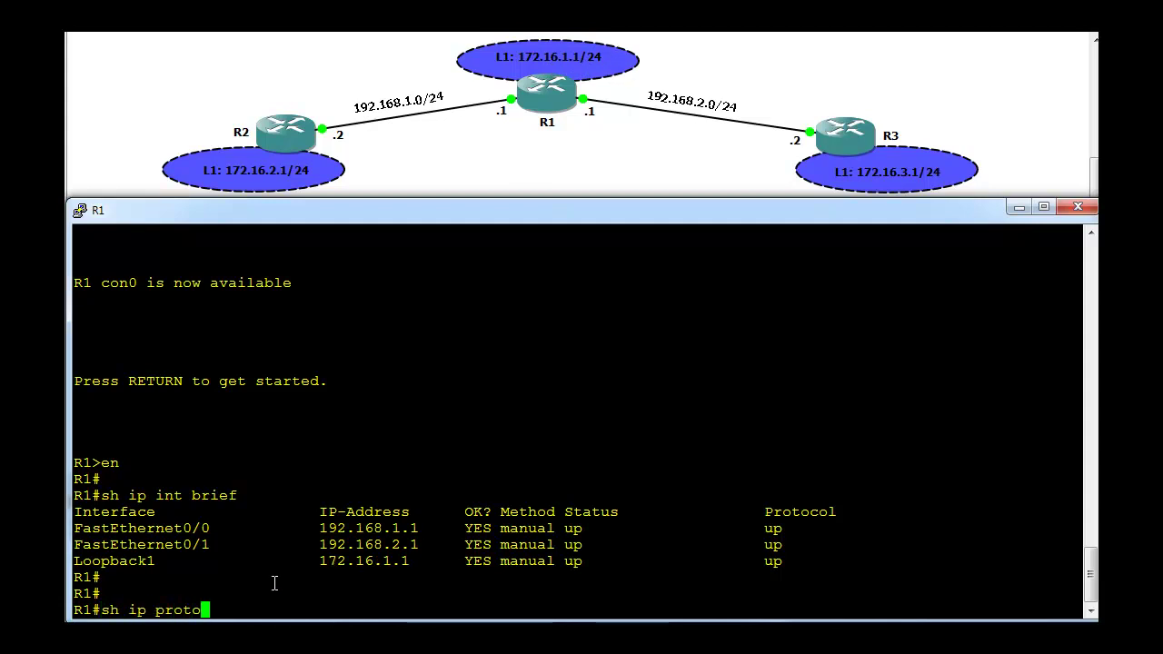
{"action": "key", "text": "Return"}
{"action": "key", "text": "Return"}
{"action": "key", "text": "Return"}
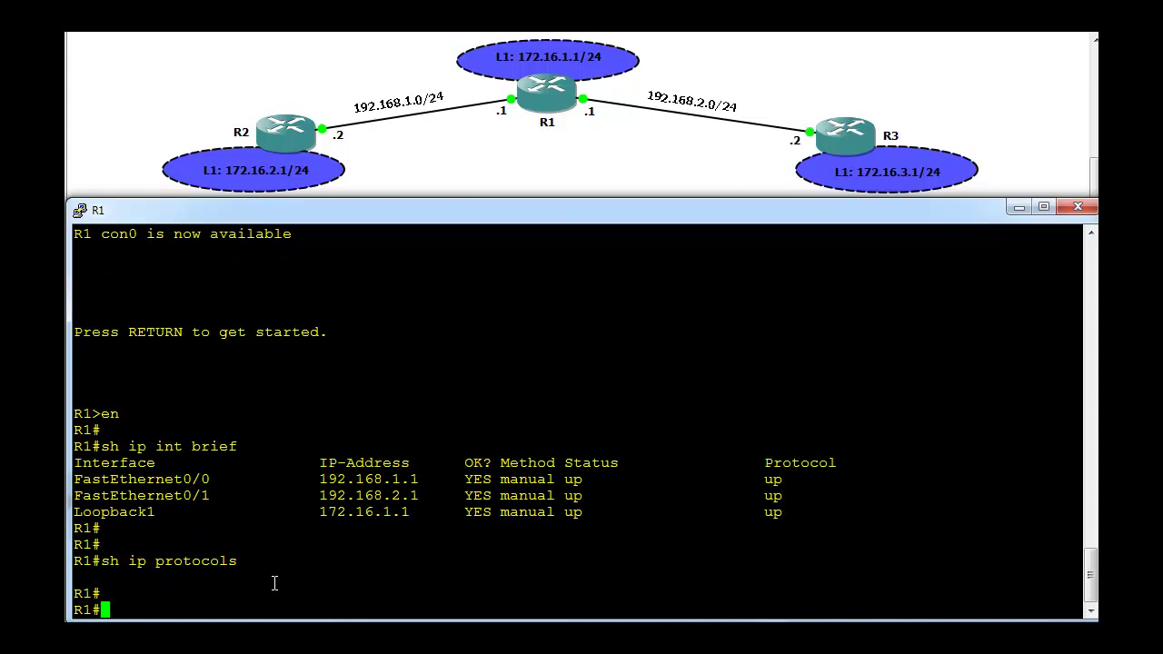
Display R1's IP routing table with "sh ip route".
{"action": "type", "text": "sh ip route"}
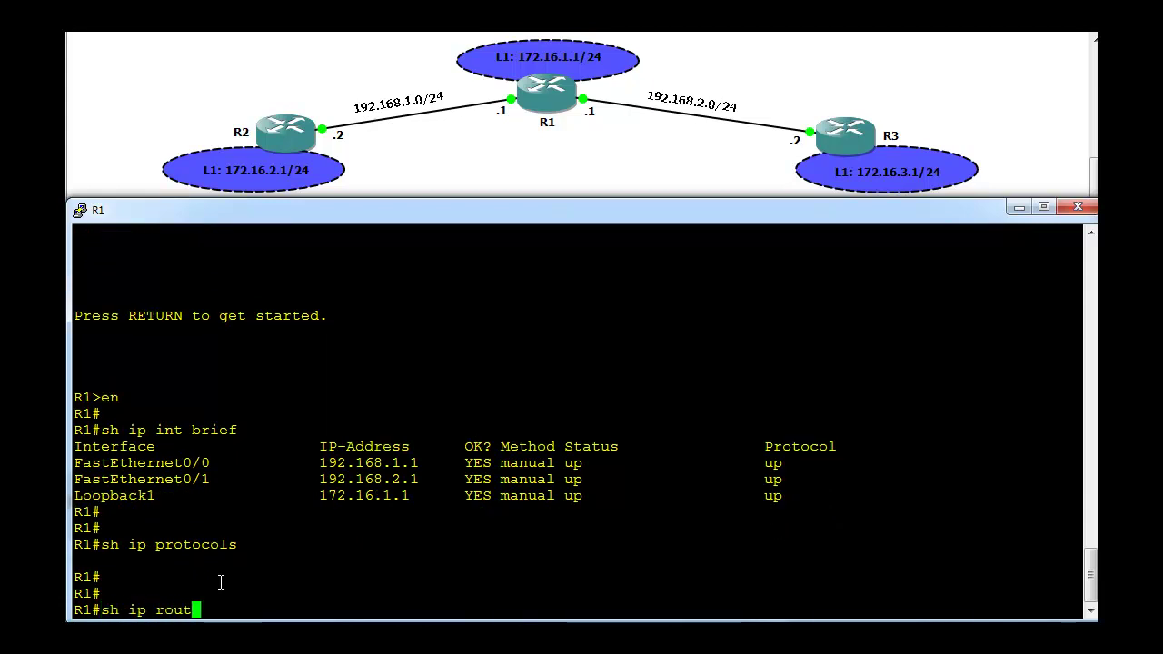
{"action": "key", "text": "Return"}
{"action": "key", "text": "Return"}
{"action": "key", "text": "Return"}
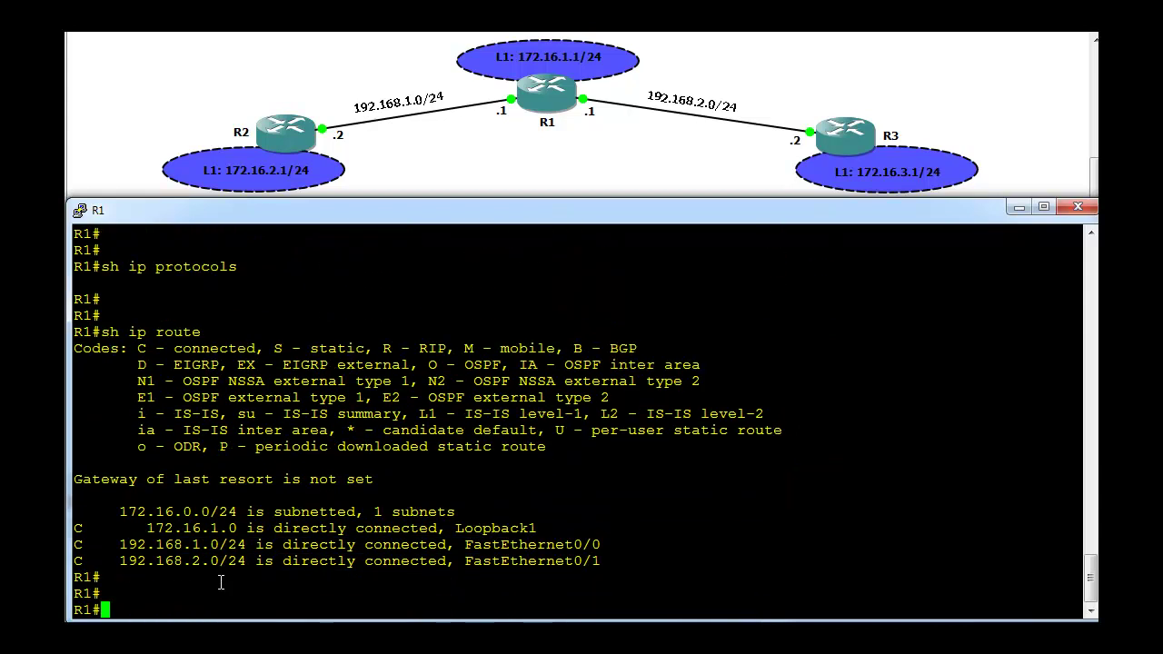
Examine the directly connected networks and the subnetted 172.16.0.0/24 entry in R1's routing table.
{"action": "double_click", "coordinate": [153, 545]}
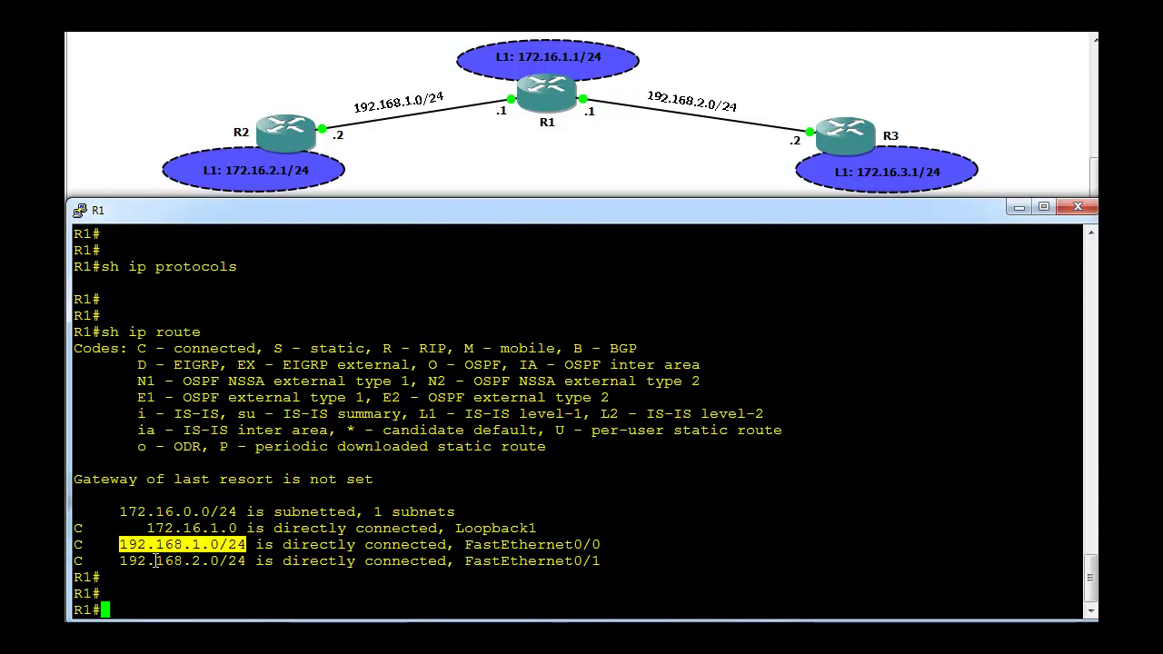
{"action": "double_click", "coordinate": [156, 560]}
{"action": "double_click", "coordinate": [192, 528]}
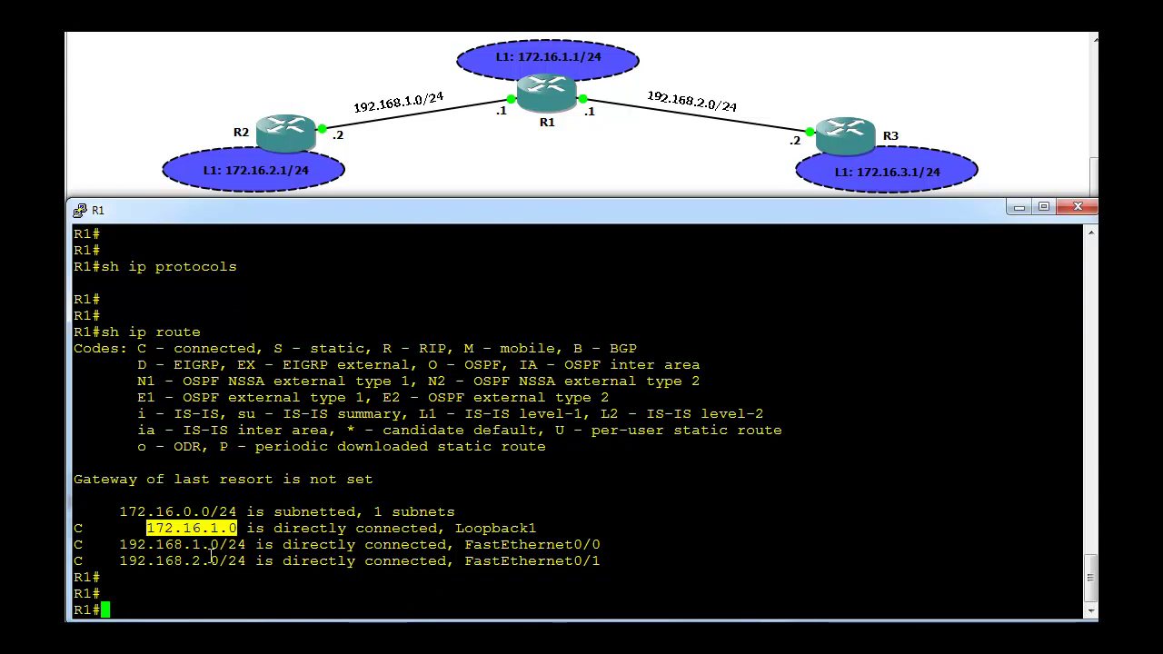
{"action": "left_click", "coordinate": [134, 514]}
{"action": "double_click", "coordinate": [158, 511]}
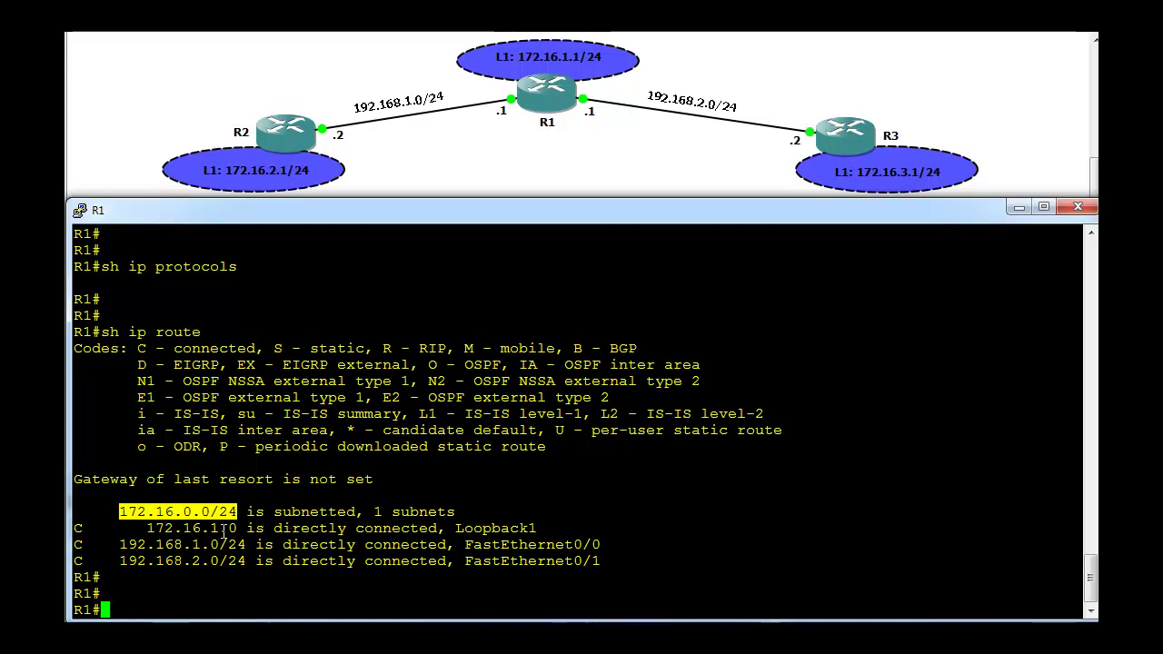
{"action": "left_click", "coordinate": [204, 530]}
{"action": "double_click", "coordinate": [186, 527]}
{"action": "triple_click", "coordinate": [191, 527]}
{"action": "double_click", "coordinate": [207, 529]}
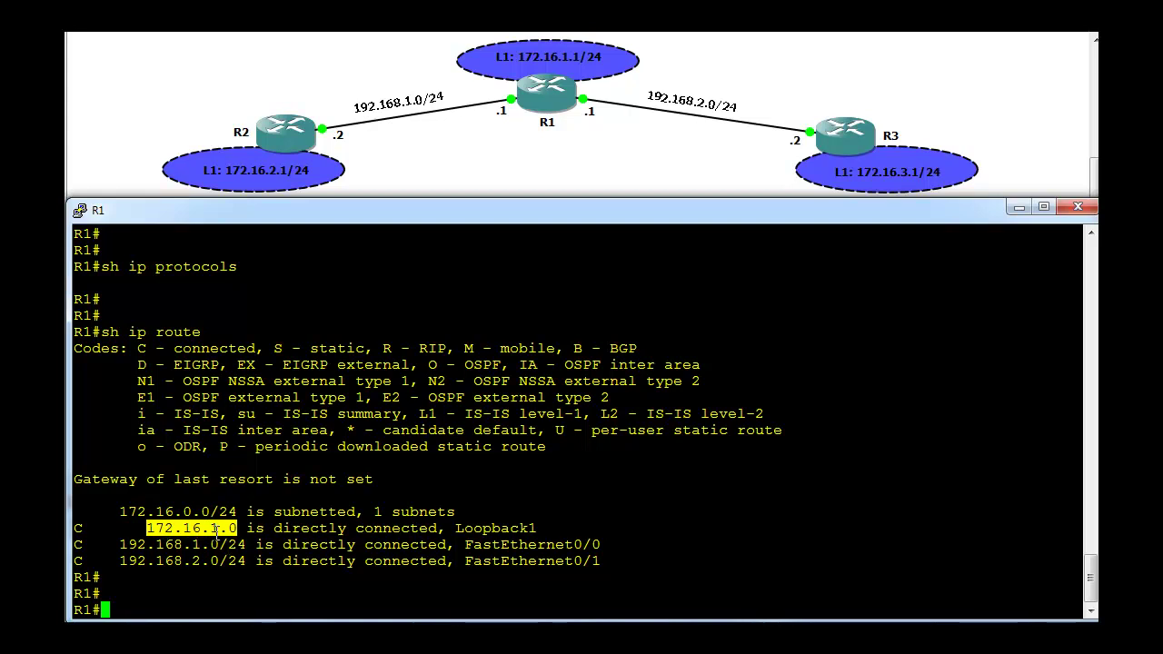
Switch to the R2 console, run "sh ip int brief" and check the FastEthernet0/0 and Loopback1 addresses.
{"action": "left_click", "coordinate": [148, 585]}
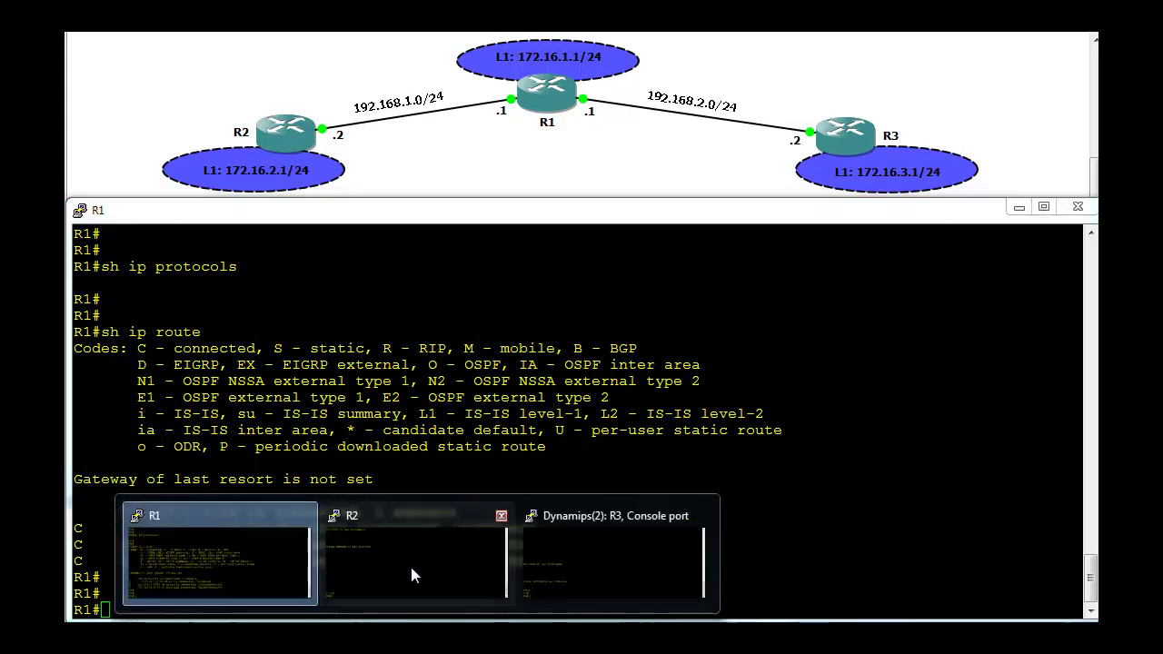
{"action": "left_click", "coordinate": [410, 564]}
{"action": "type", "text": "sh "}
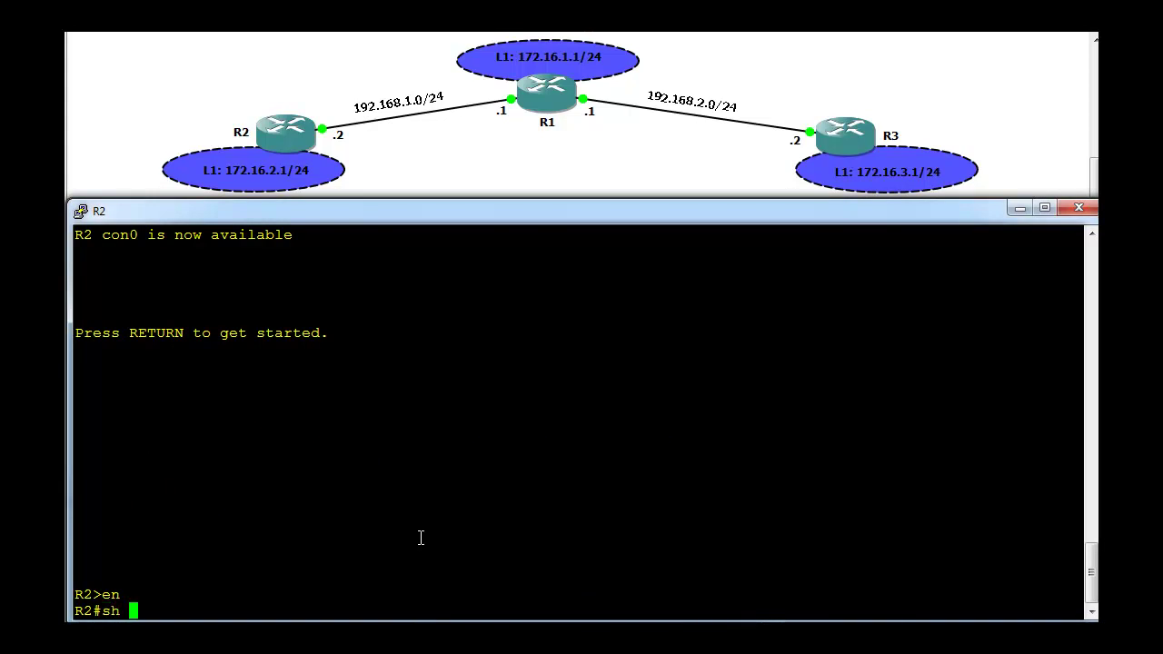
{"action": "type", "text": "ip int brief"}
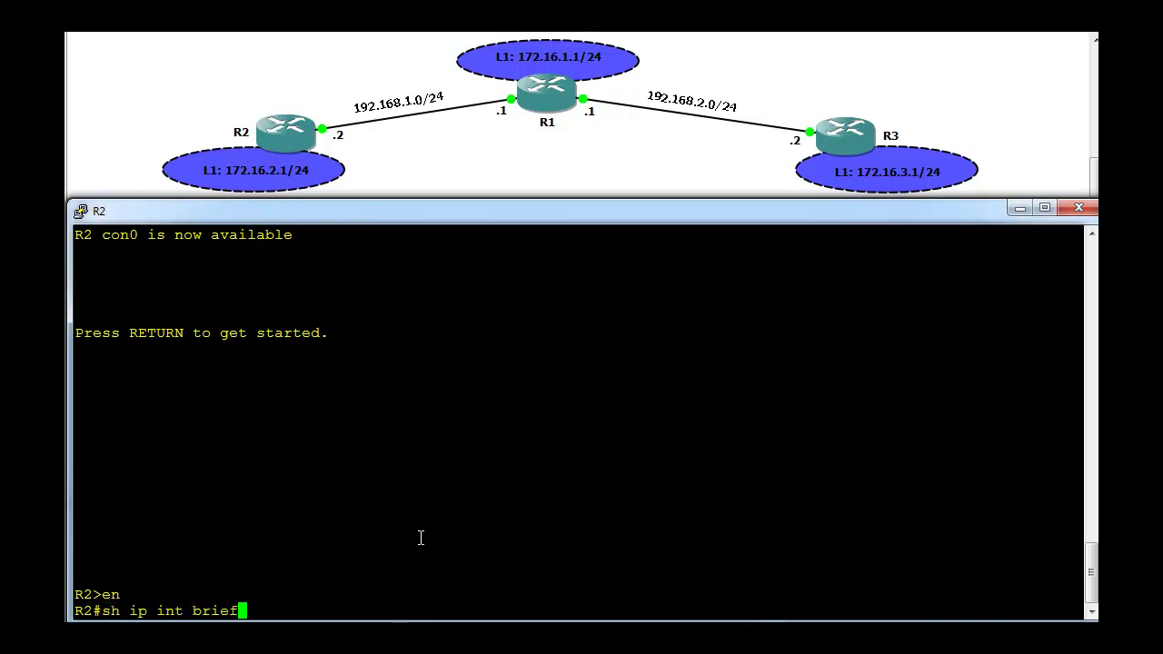
{"action": "key", "text": "Return"}
{"action": "key", "text": "Return"}
{"action": "key", "text": "Return"}
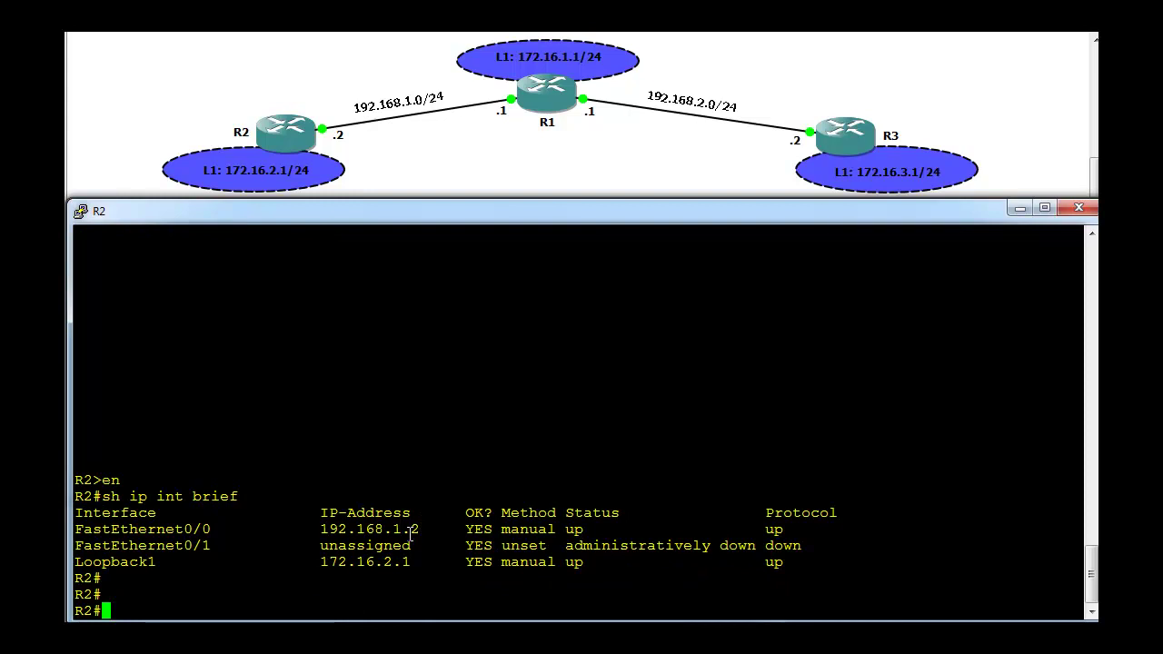
{"action": "double_click", "coordinate": [391, 530]}
{"action": "double_click", "coordinate": [371, 562]}
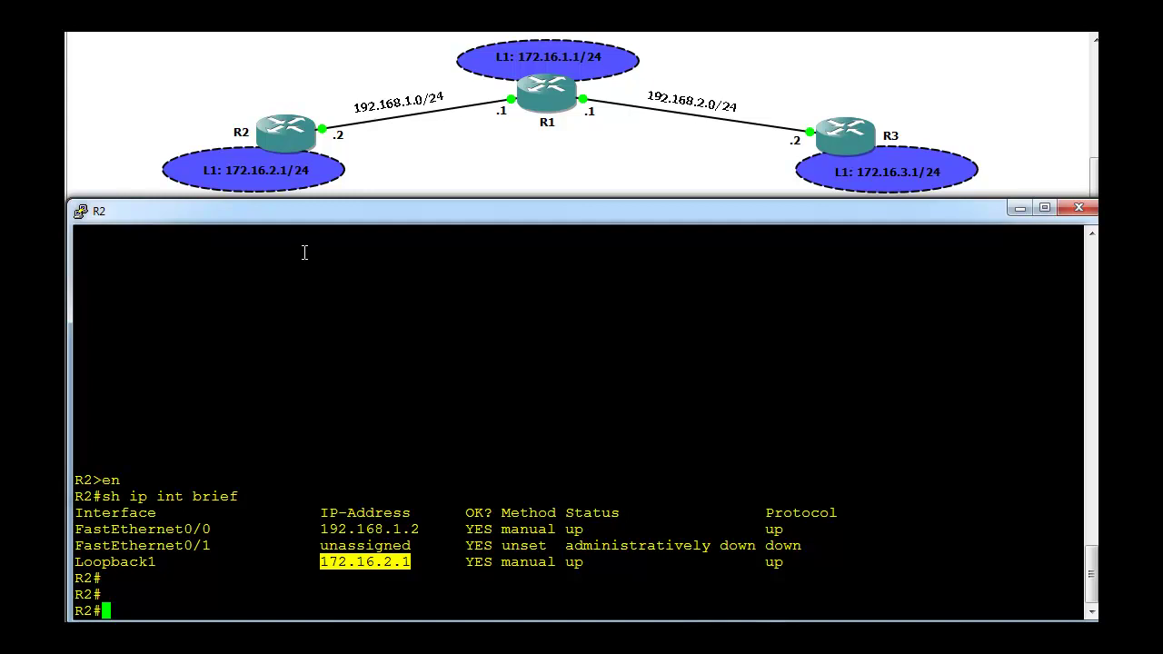
Run "sh ip protocols" on R2 to check for configured routing protocols.
{"action": "type", "text": "sh ip "}
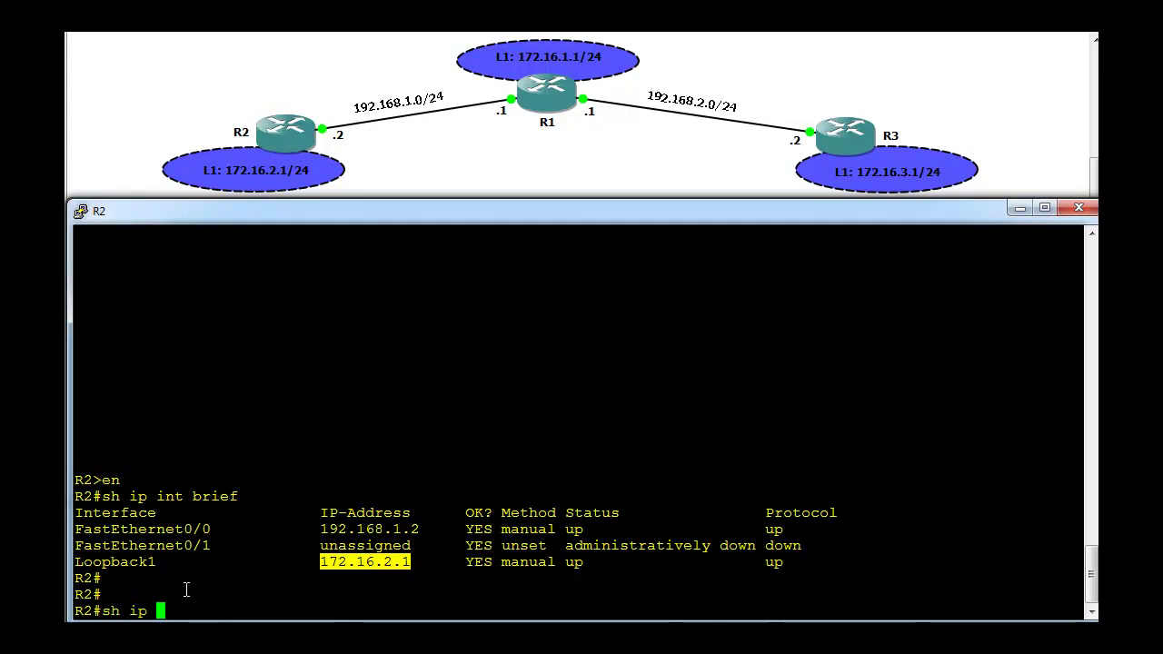
{"action": "type", "text": "protocols"}
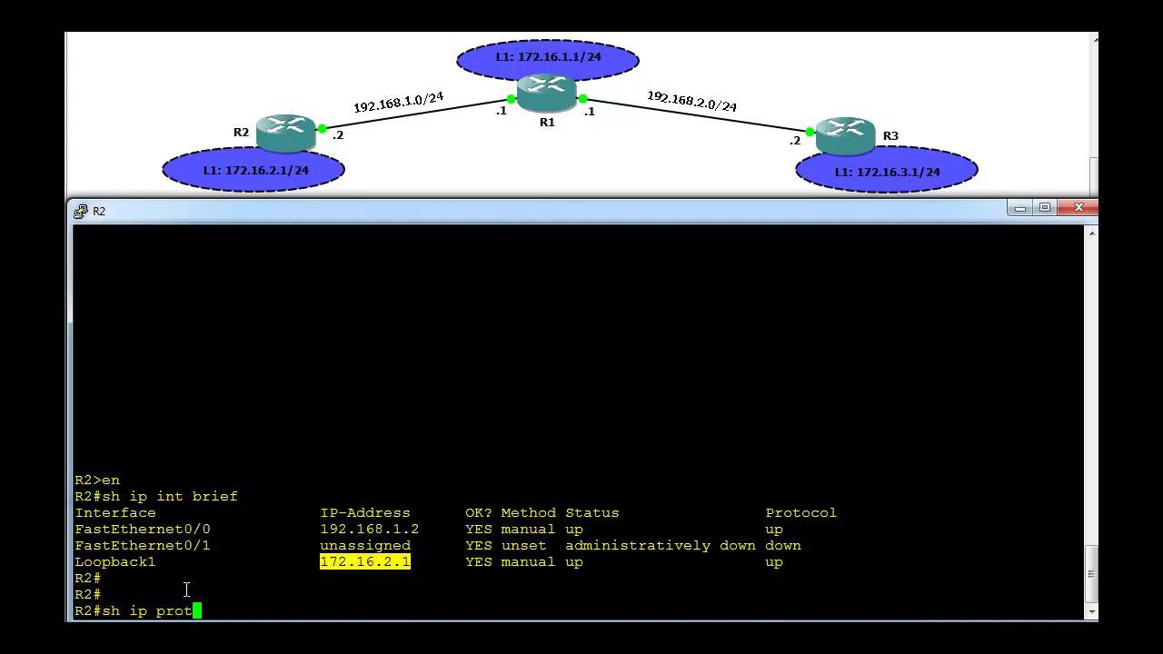
{"action": "key", "text": "Return"}
{"action": "key", "text": "Return"}
{"action": "key", "text": "Return"}
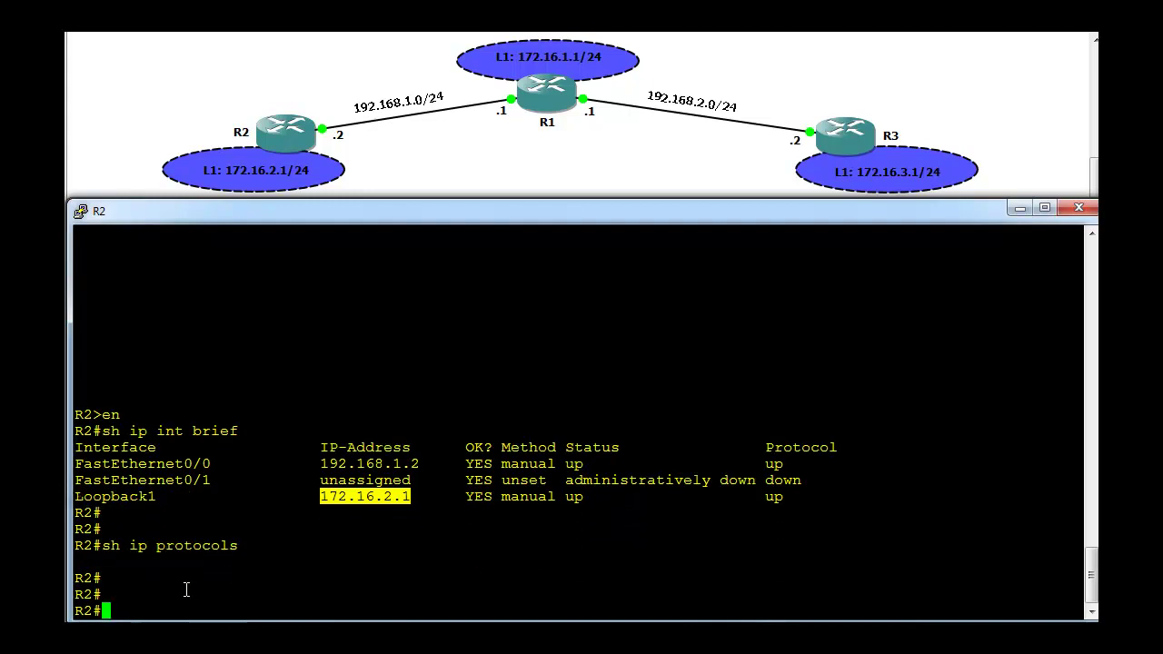
Display R2's IP routing table with "sh ip route".
{"action": "type", "text": "sh ip route"}
{"action": "key", "text": "Return"}
{"action": "key", "text": "Return"}
{"action": "key", "text": "Return"}
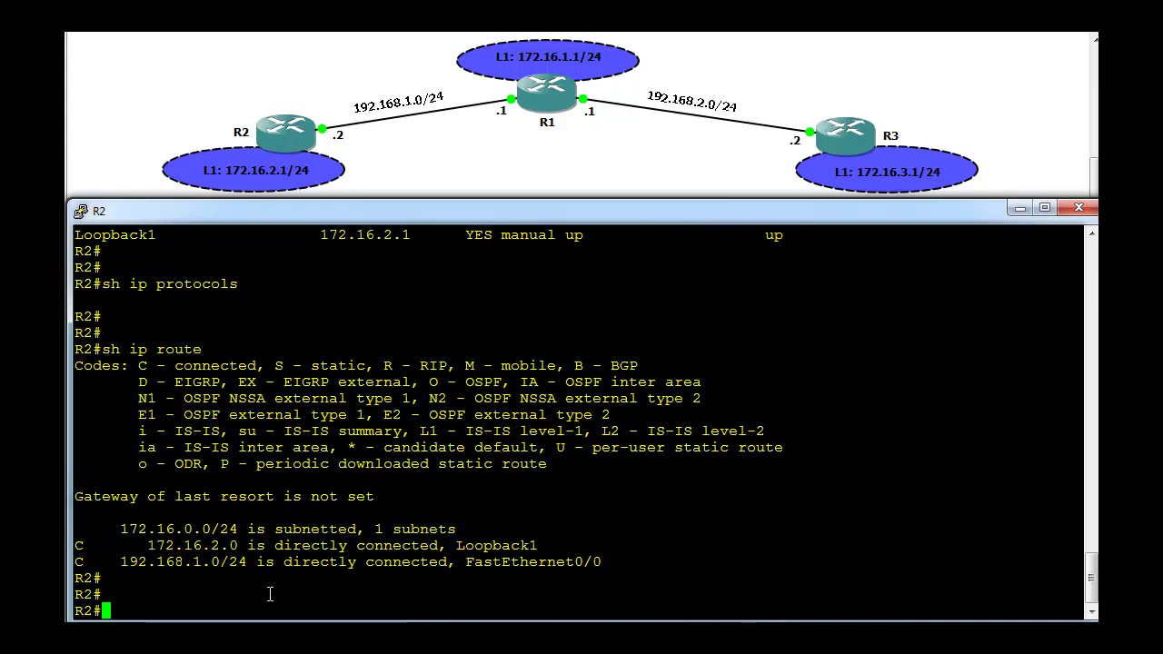
Switch to the R3 console and display its brief IP interface summary with "sh ip int brief".
{"action": "left_click", "coordinate": [557, 593]}
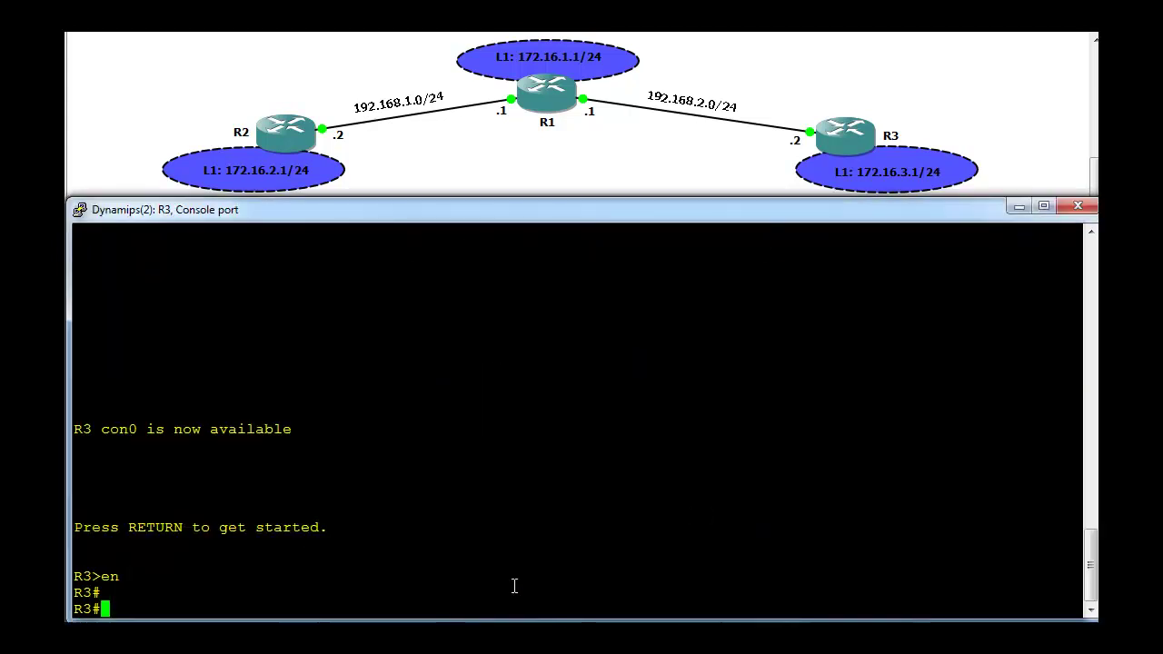
{"action": "type", "text": "sh ip "}
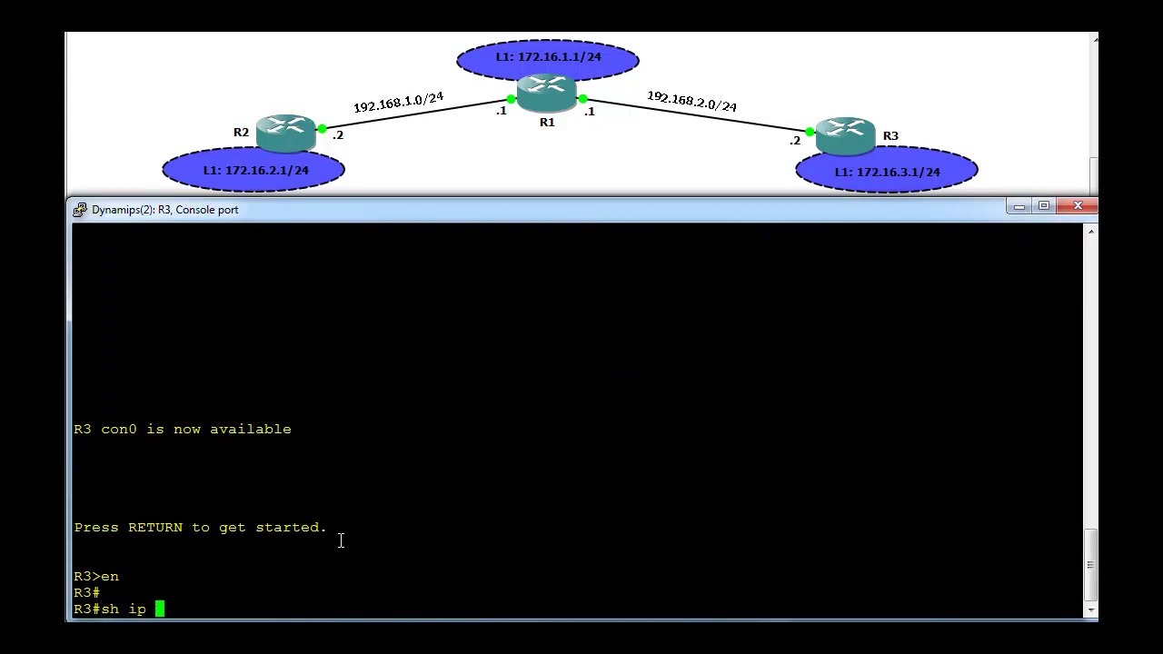
{"action": "type", "text": "int brief"}
{"action": "key", "text": "Return"}
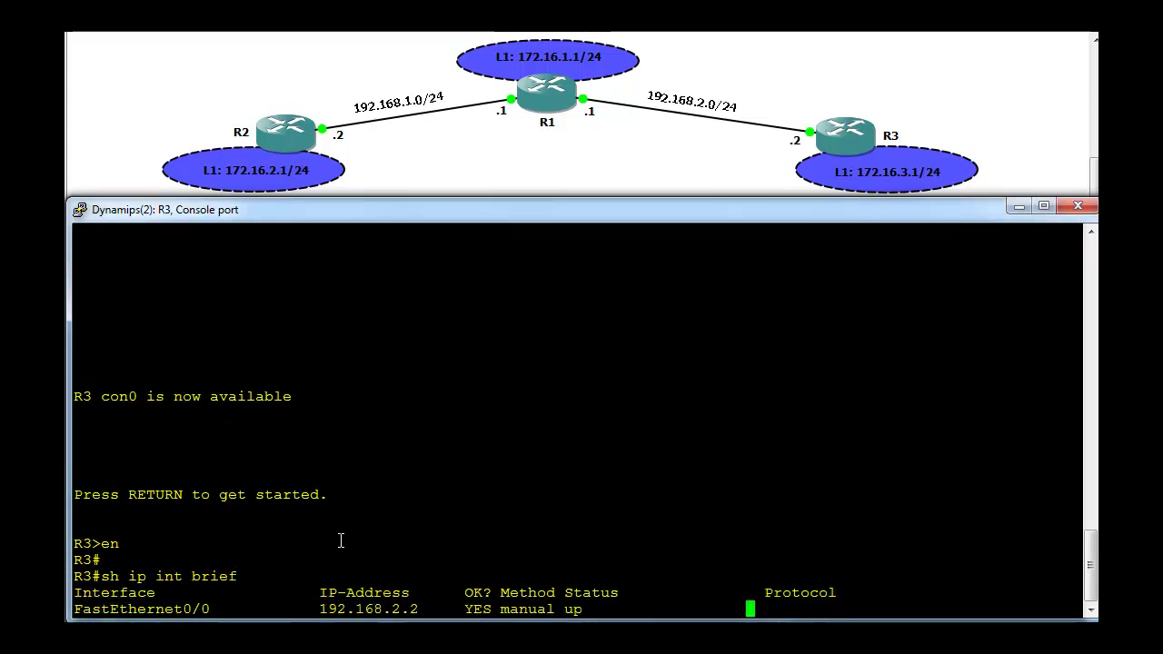
{"action": "key", "text": "Return"}
{"action": "key", "text": "Return"}
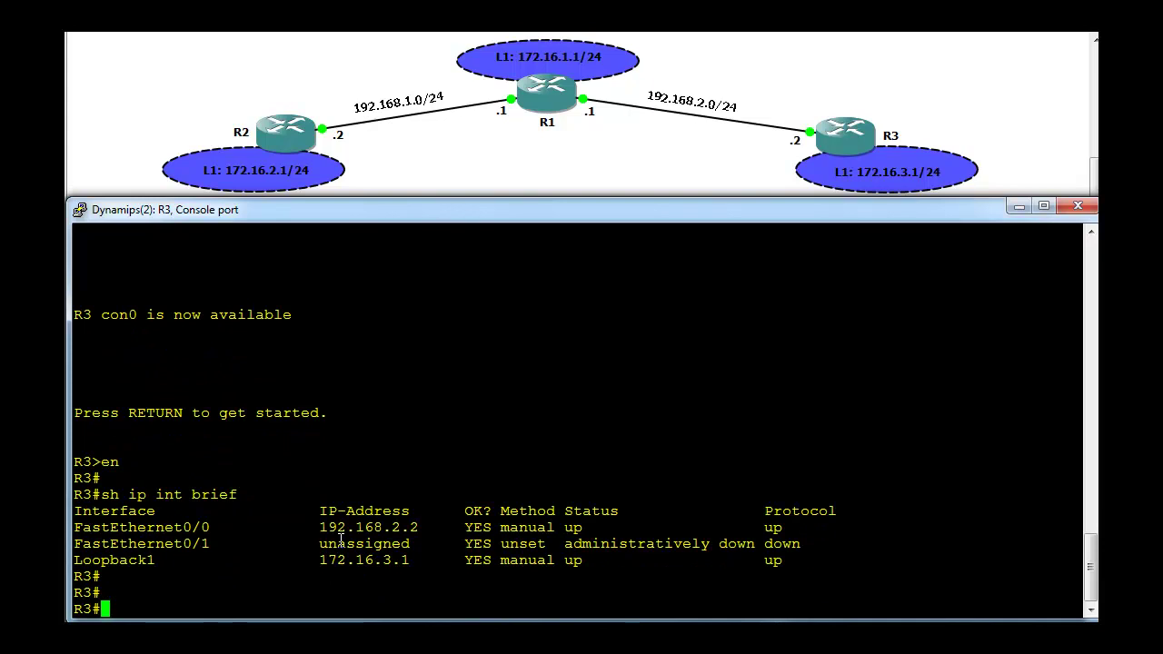
Run "sh ip protocols" on R3 to check for configured routing protocols.
{"action": "type", "text": "sh ip protocols"}
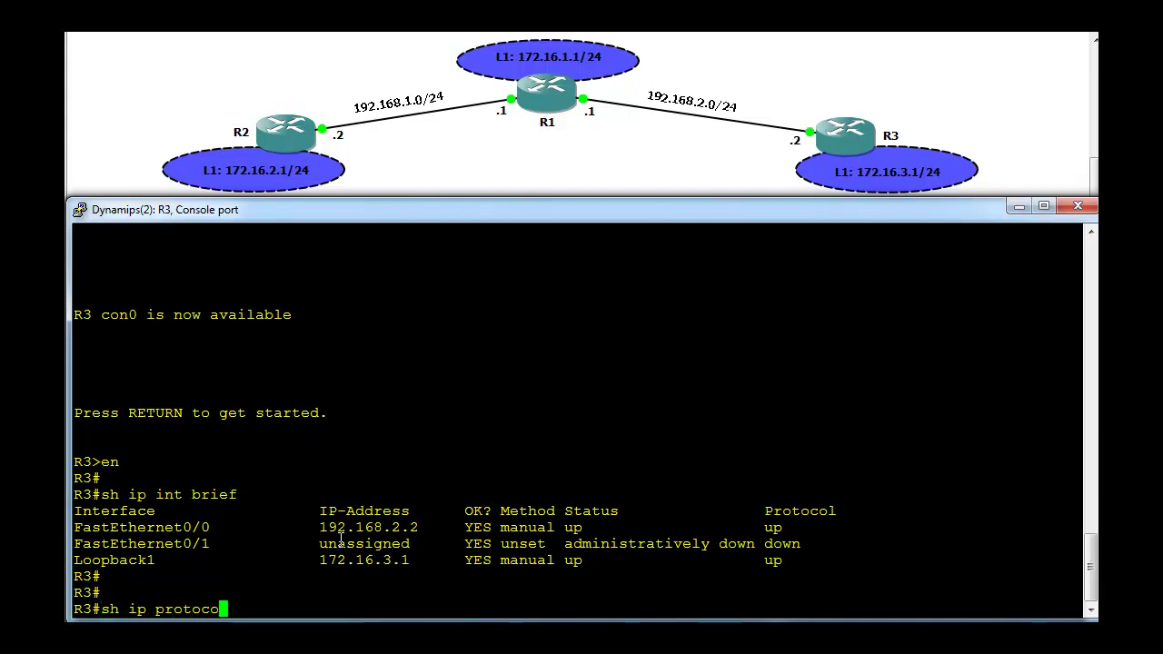
{"action": "key", "text": "Return"}
{"action": "key", "text": "Return"}
{"action": "key", "text": "Return"}
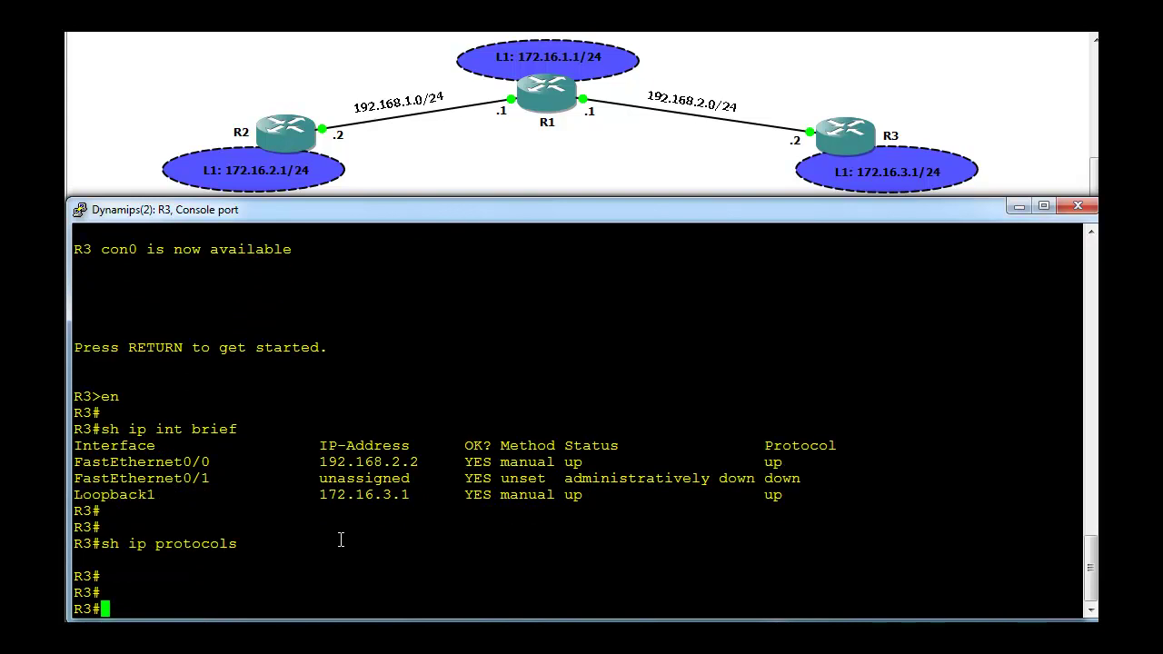
Display R3's IP routing table with "sh ip route".
{"action": "type", "text": "sh ip route"}
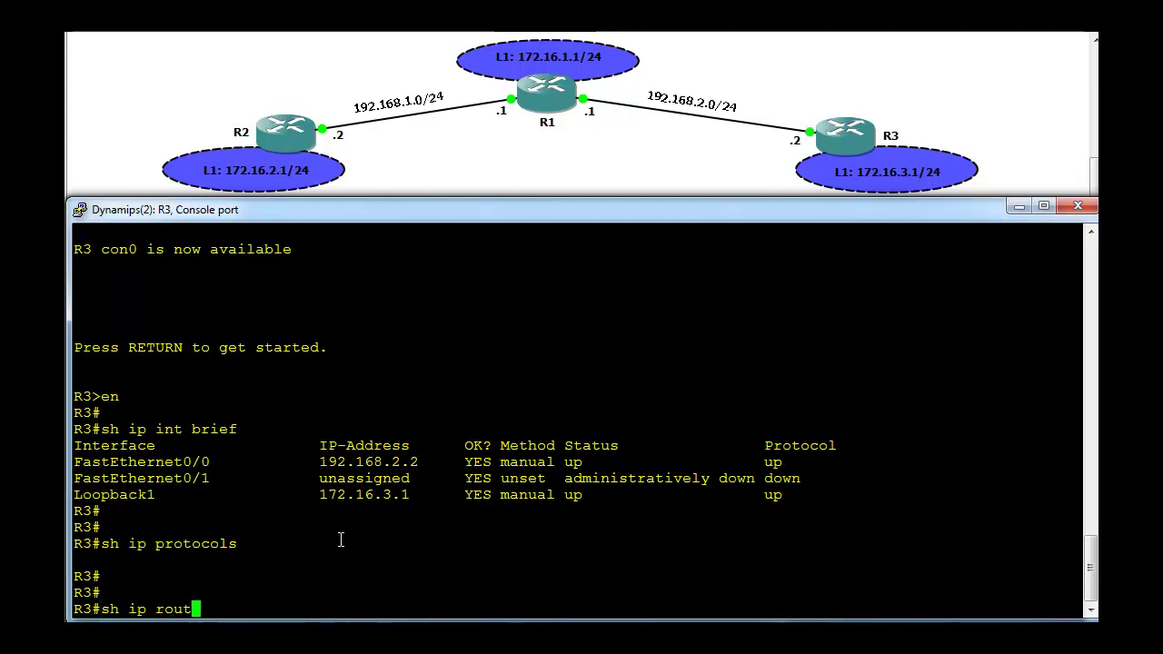
{"action": "key", "text": "Return"}
{"action": "key", "text": "Return"}
{"action": "key", "text": "Return"}
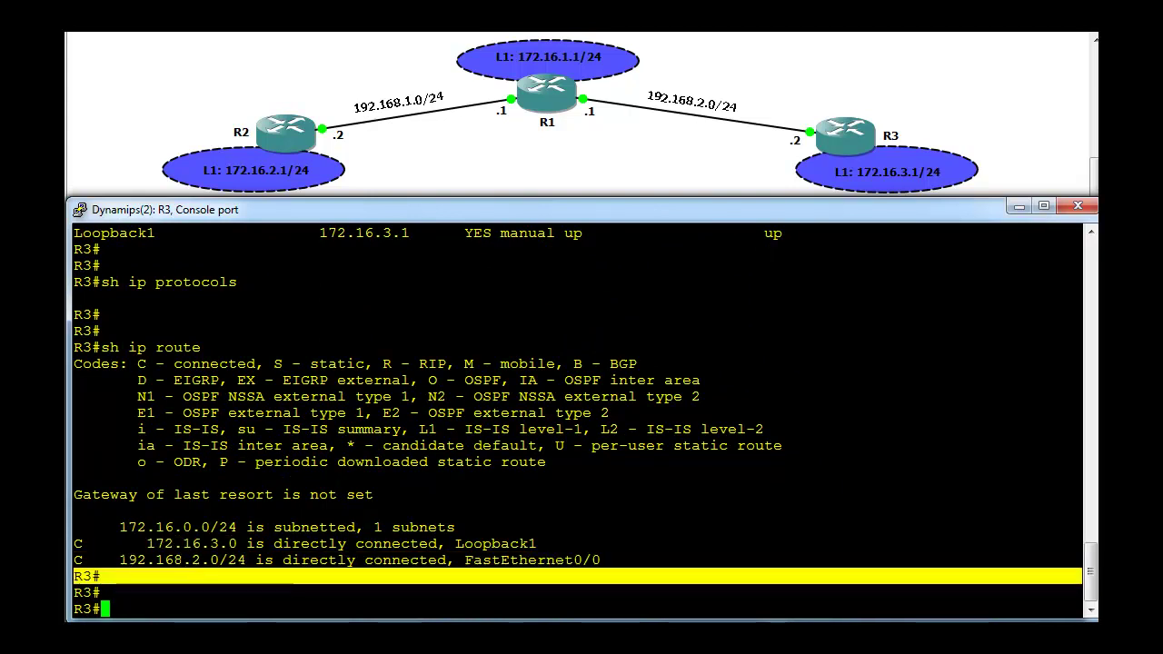
Switch back to the R1 console and ping R2's loopback address 172.16.2.1.
{"action": "left_click", "coordinate": [266, 576]}
{"action": "type", "text": "ping"}
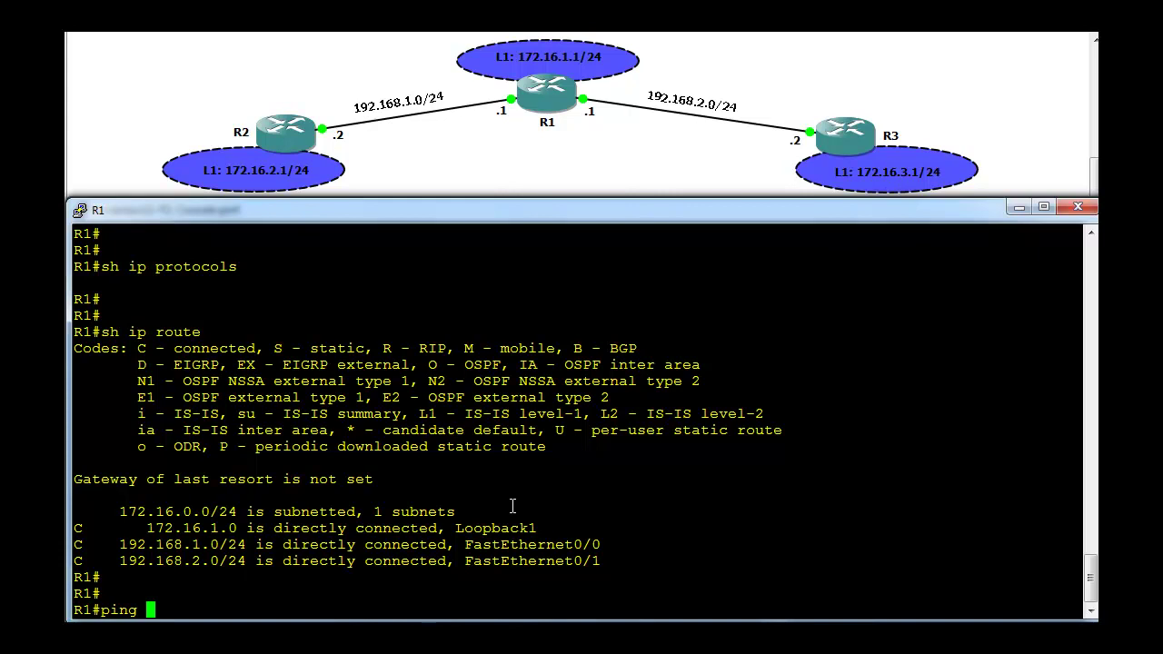
{"action": "type", "text": "172"}
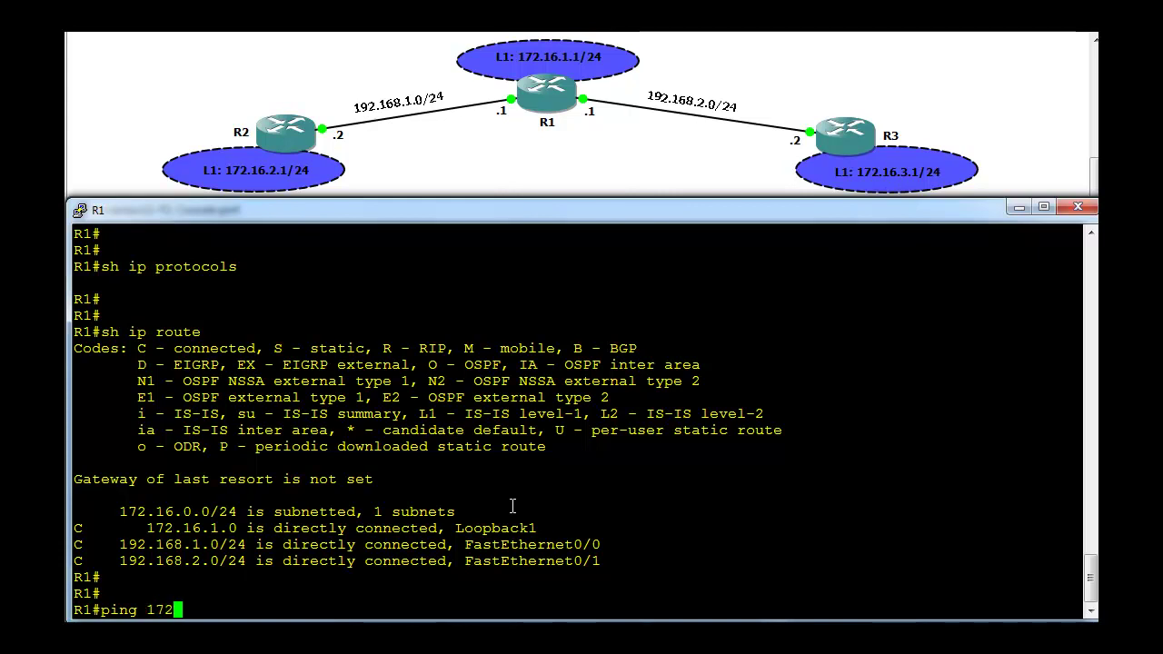
{"action": "type", "text": ".16.2.1"}
{"action": "key", "text": "Return"}
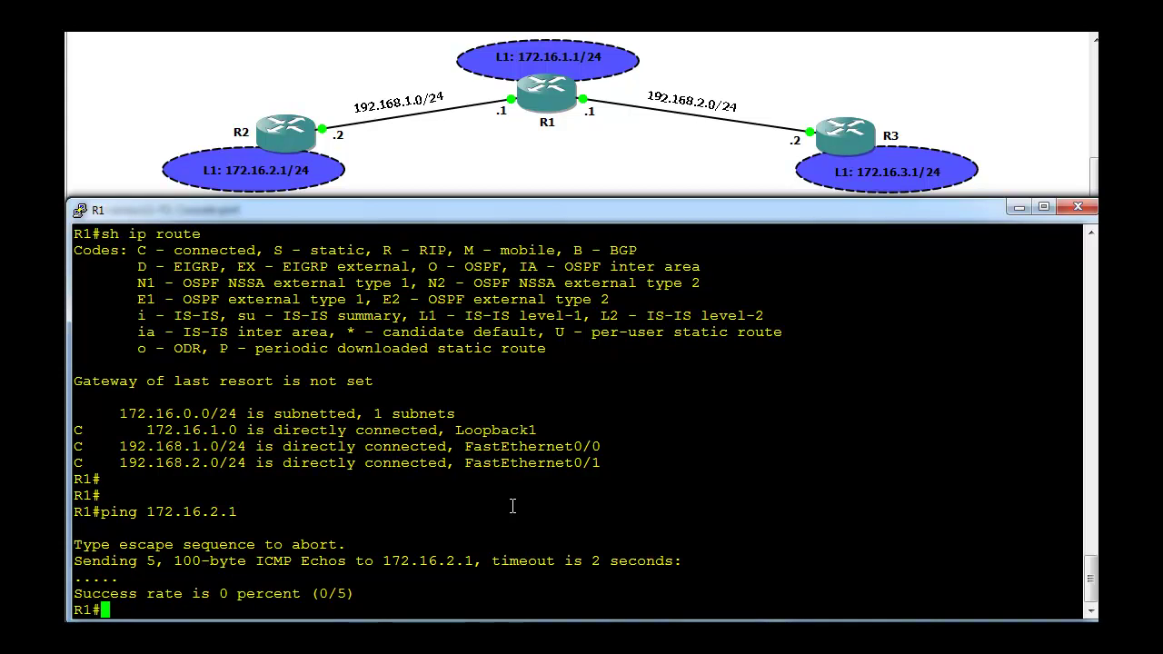
Reuse the previous ping command on R1 with the destination changed to R3's loopback address, 172.16.3.1.
{"action": "key", "text": "Return"}
{"action": "key", "text": "Up"}
{"action": "key", "text": "Left"}
{"action": "key", "text": "Left"}
{"action": "key", "text": "Left"}
{"action": "key", "text": "Right"}
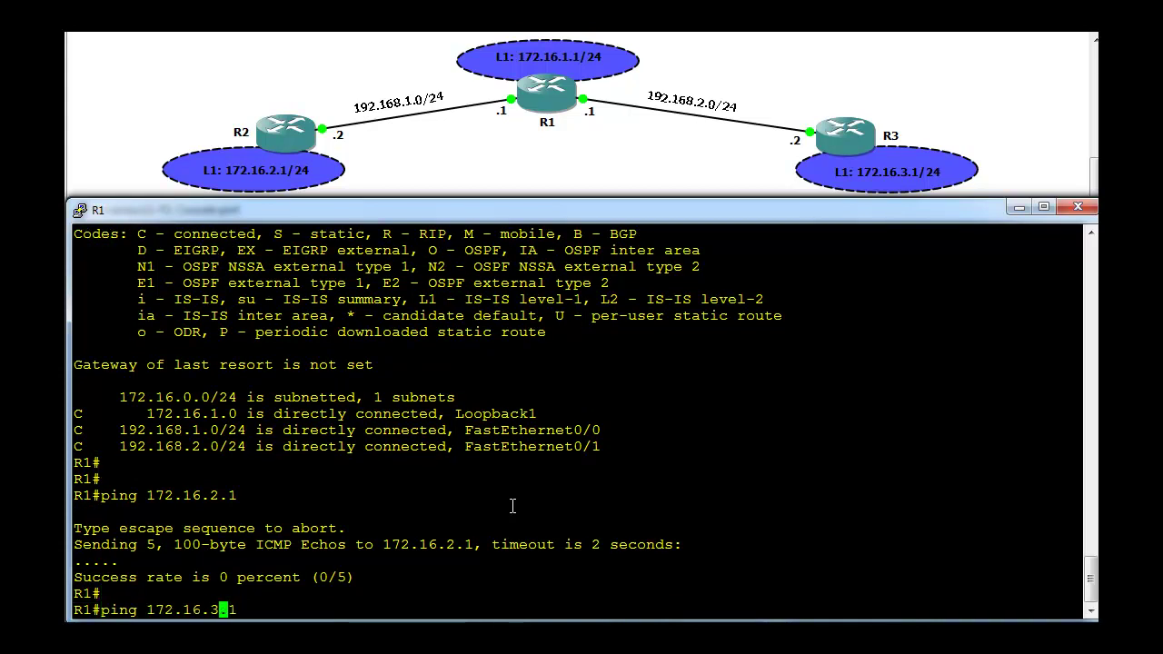
{"action": "key", "text": "Return"}
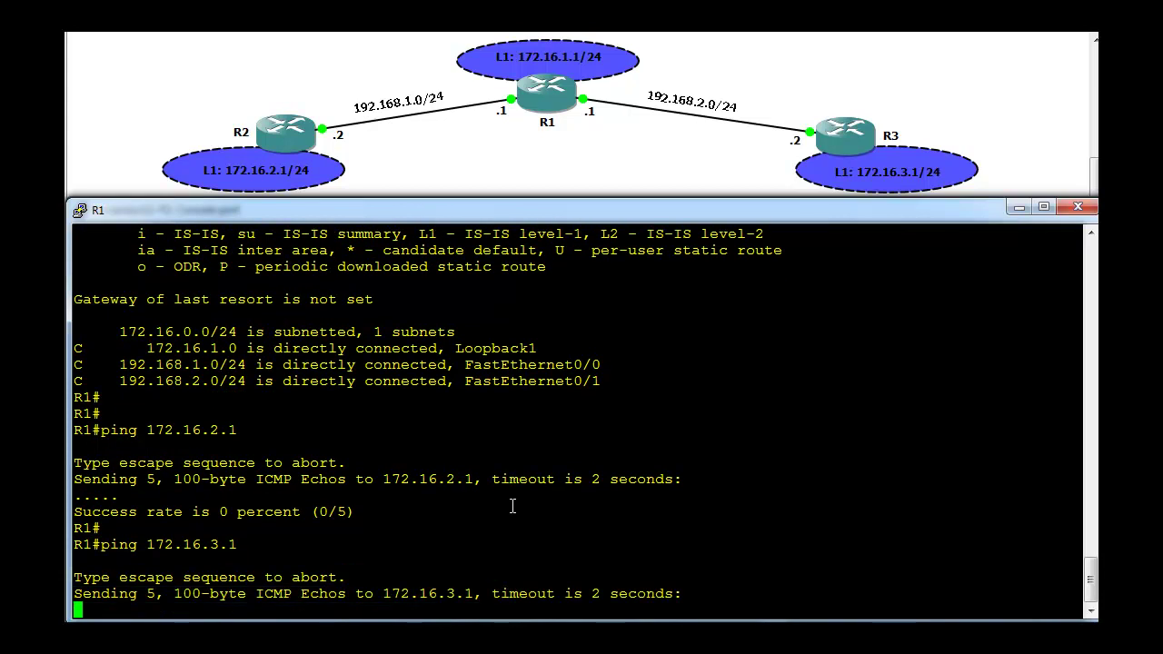
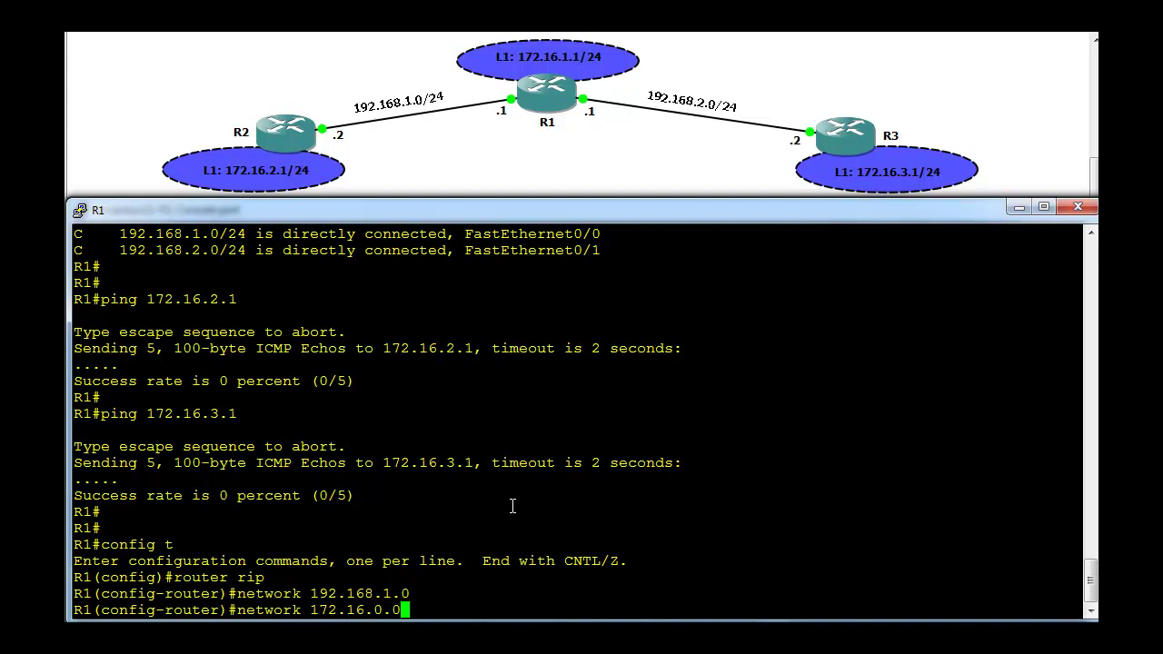
Submit the network 172.16.0.0 statement under RIP on R1 and leave configuration mode with "end".
{"action": "key", "text": "Return"}
{"action": "type", "text": "end"}
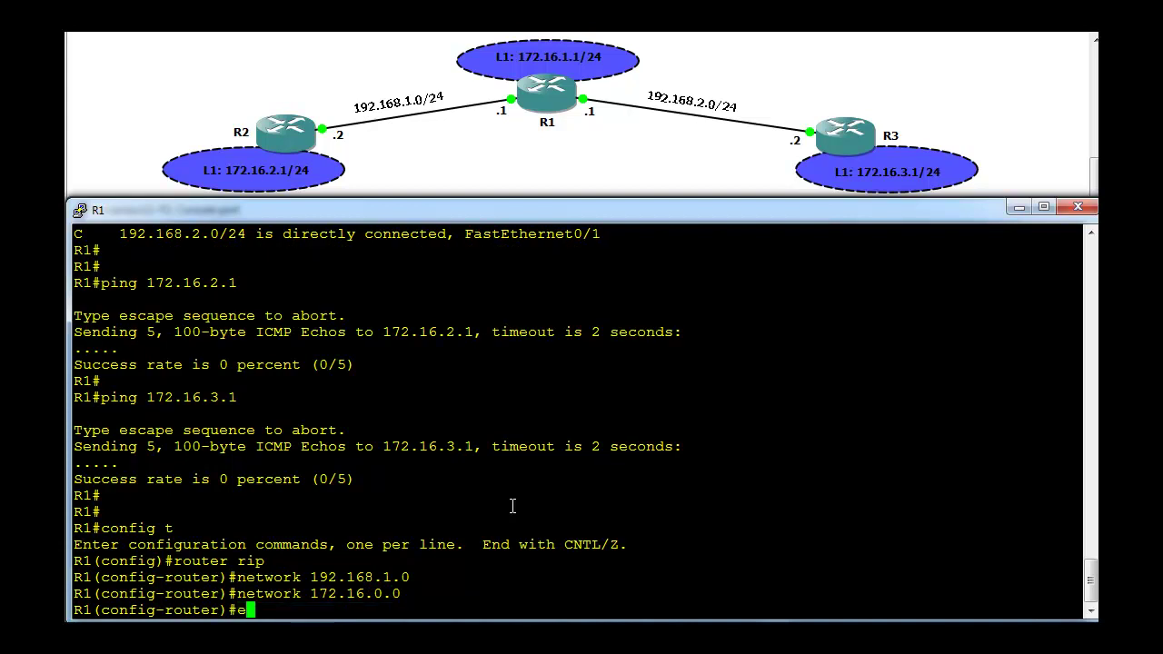
{"action": "key", "text": "Return"}
{"action": "key", "text": "Return"}
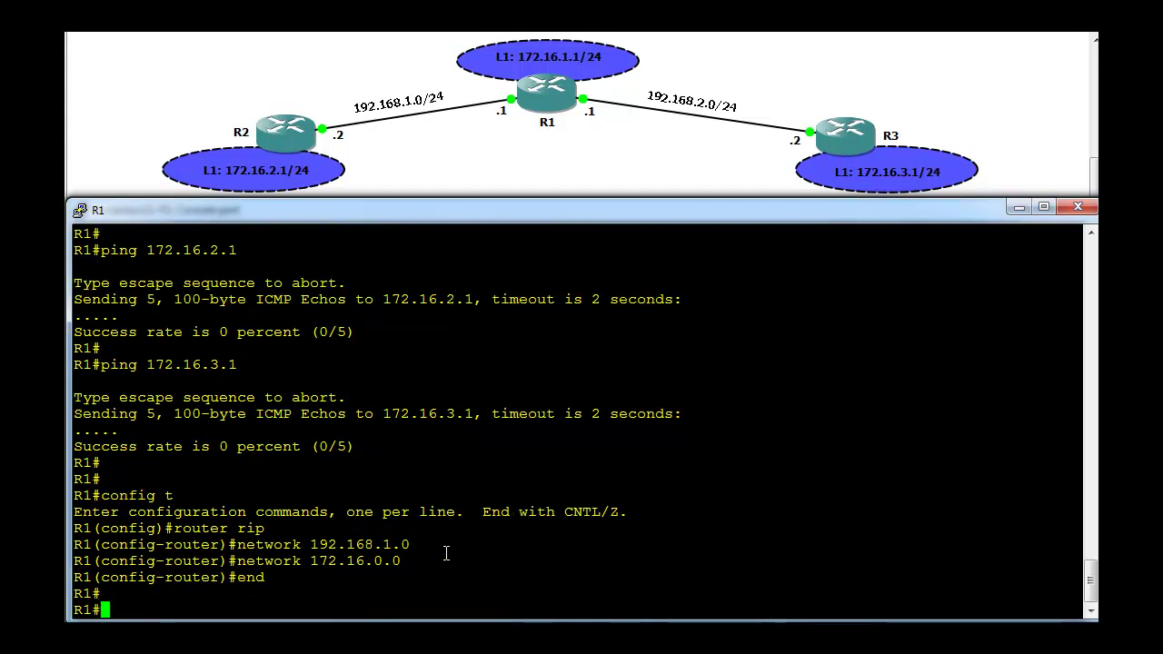
Switch to the R2 console, start the RIP routing process from terminal configuration mode with "router rip", and begin a network statement.
{"action": "left_click", "coordinate": [420, 583]}
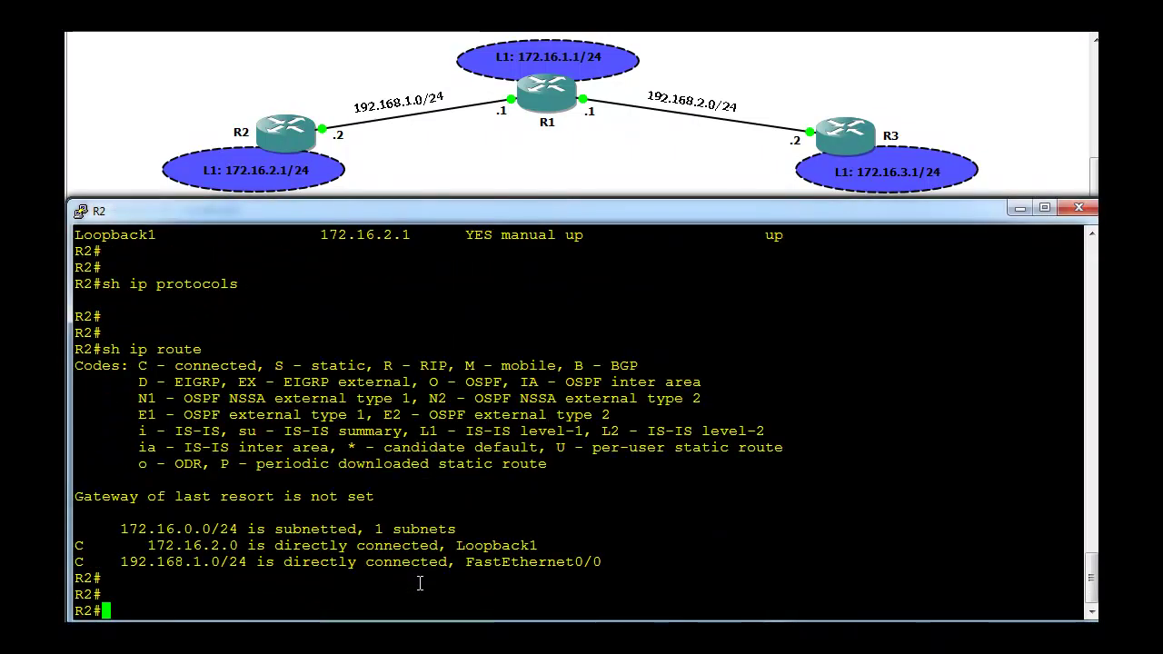
{"action": "type", "text": "config"}
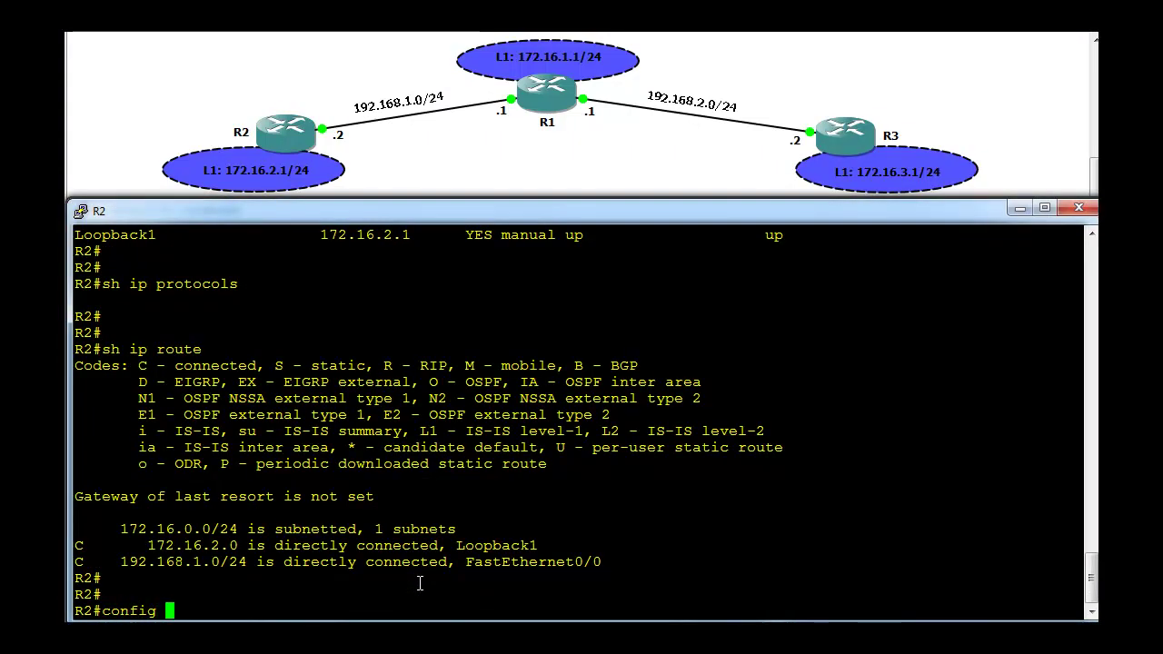
{"action": "key", "text": "Return"}
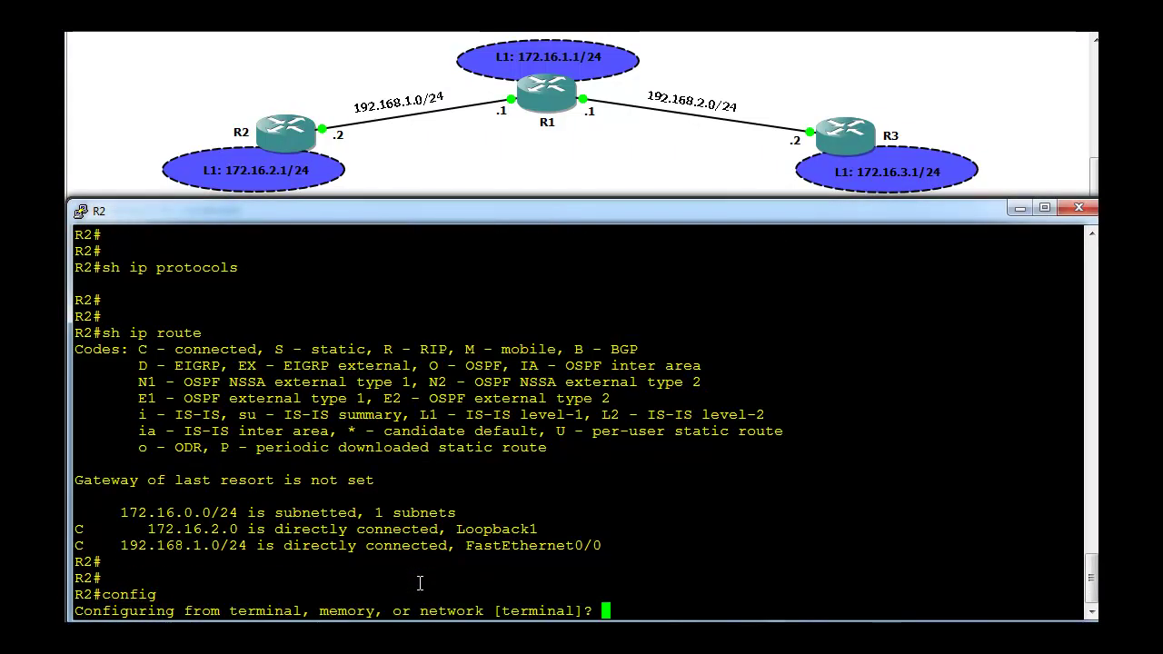
{"action": "key", "text": "Return"}
{"action": "key", "text": "Return"}
{"action": "key", "text": "Return"}
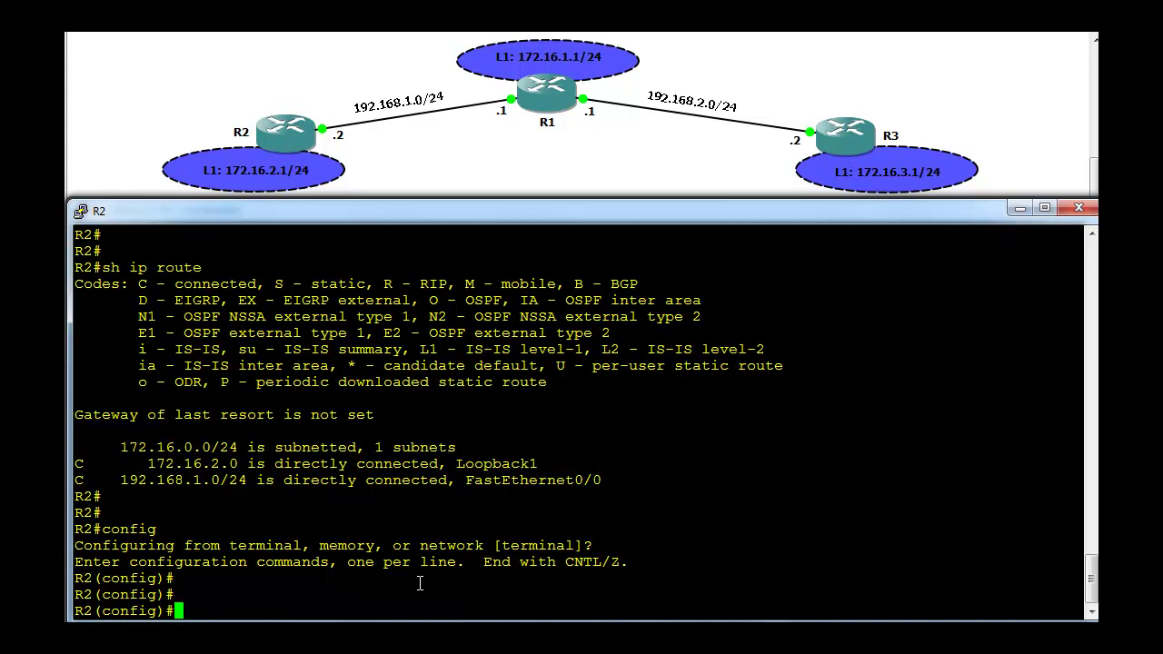
{"action": "type", "text": "rou"}
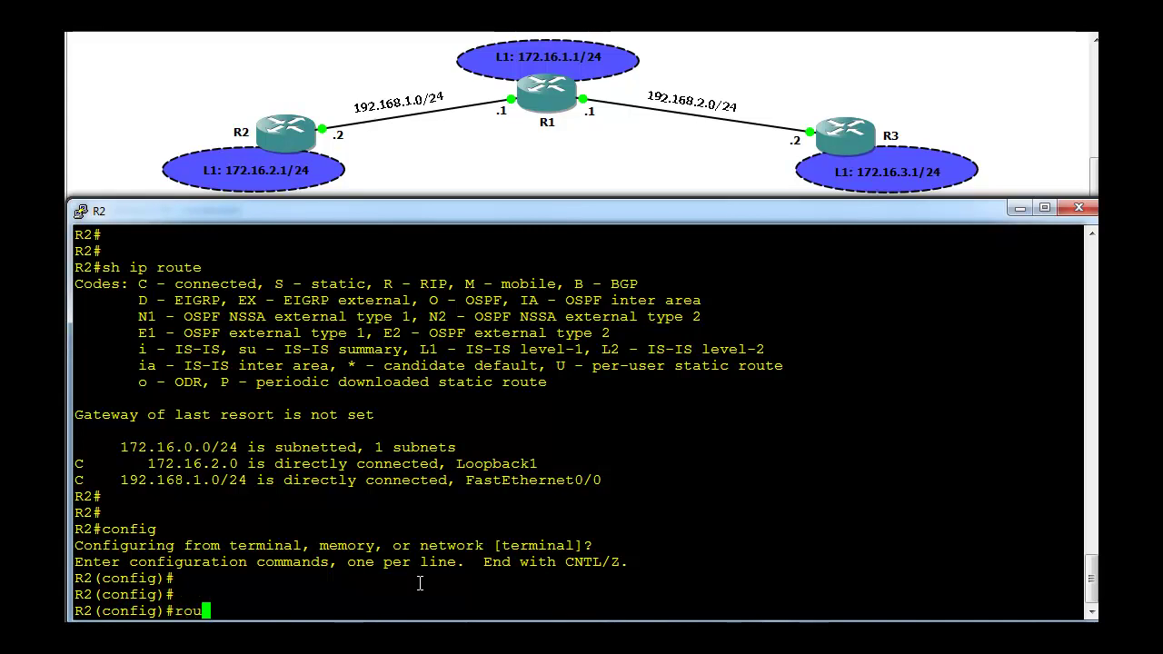
{"action": "type", "text": "ter rip"}
{"action": "key", "text": "Return"}
{"action": "type", "text": "network"}
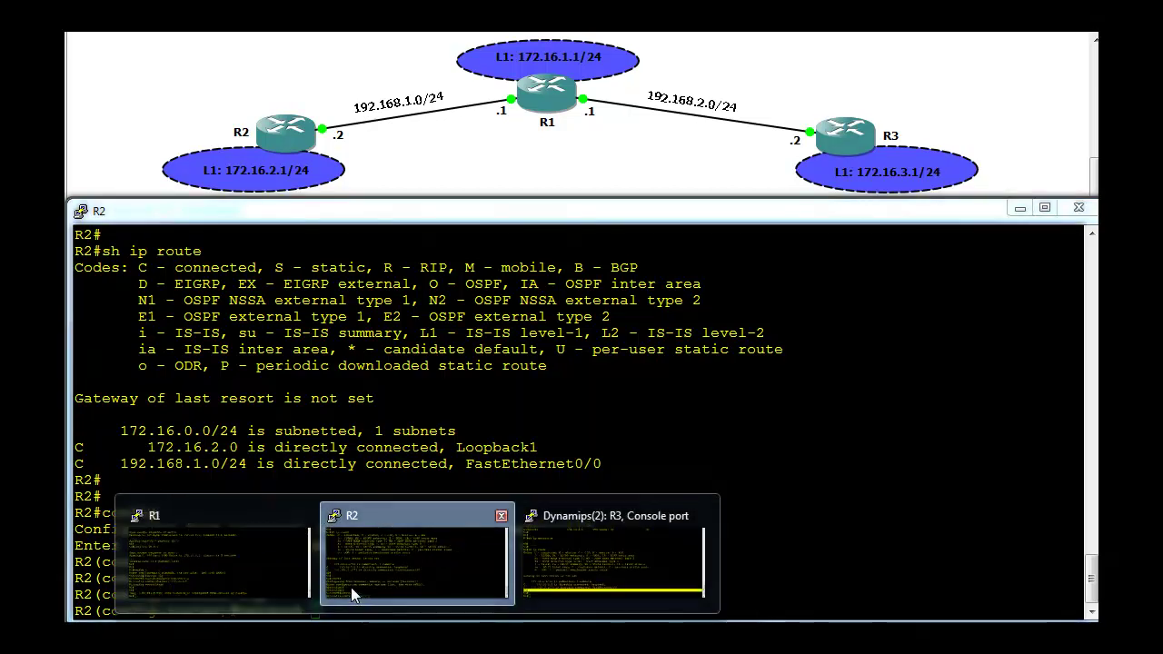
Return to the R1 console and highlight the entered RIP networks 172.16.0.0 and 192.168.1.0 to compare them with the topology.
{"action": "left_click", "coordinate": [212, 549]}
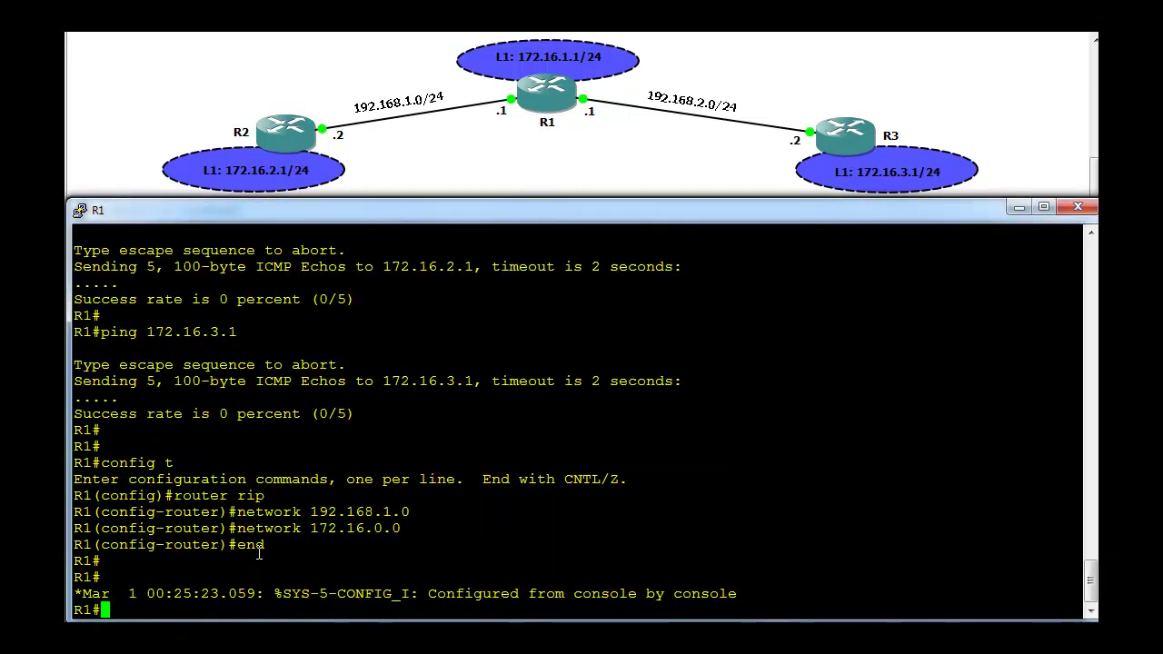
{"action": "double_click", "coordinate": [333, 530]}
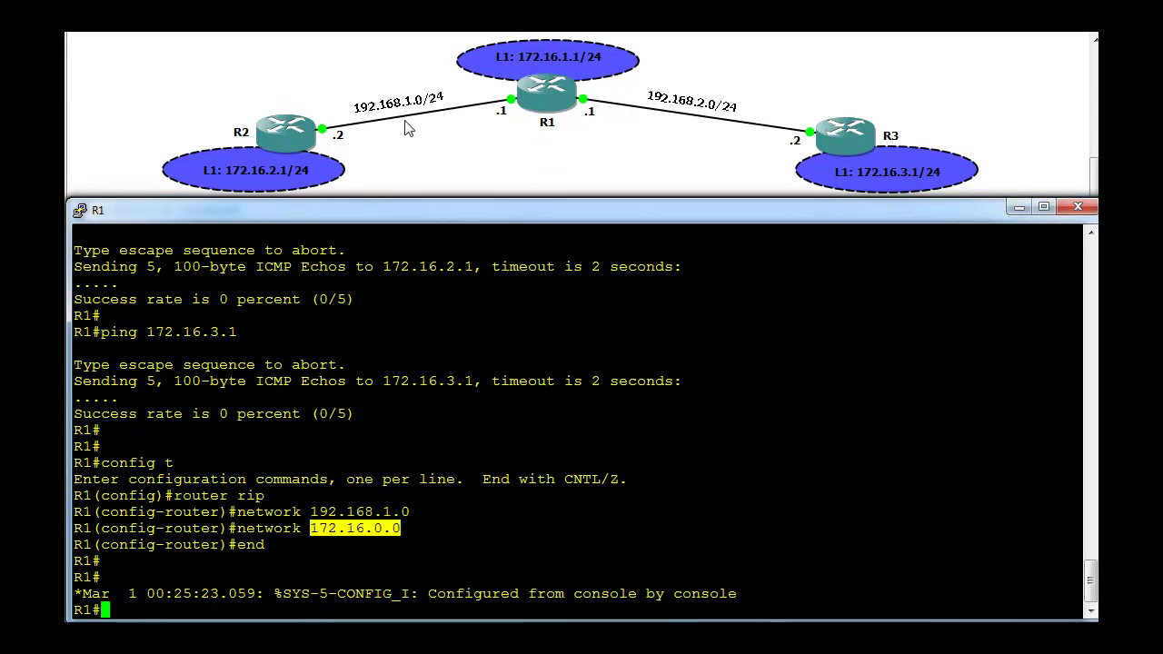
{"action": "double_click", "coordinate": [365, 513]}
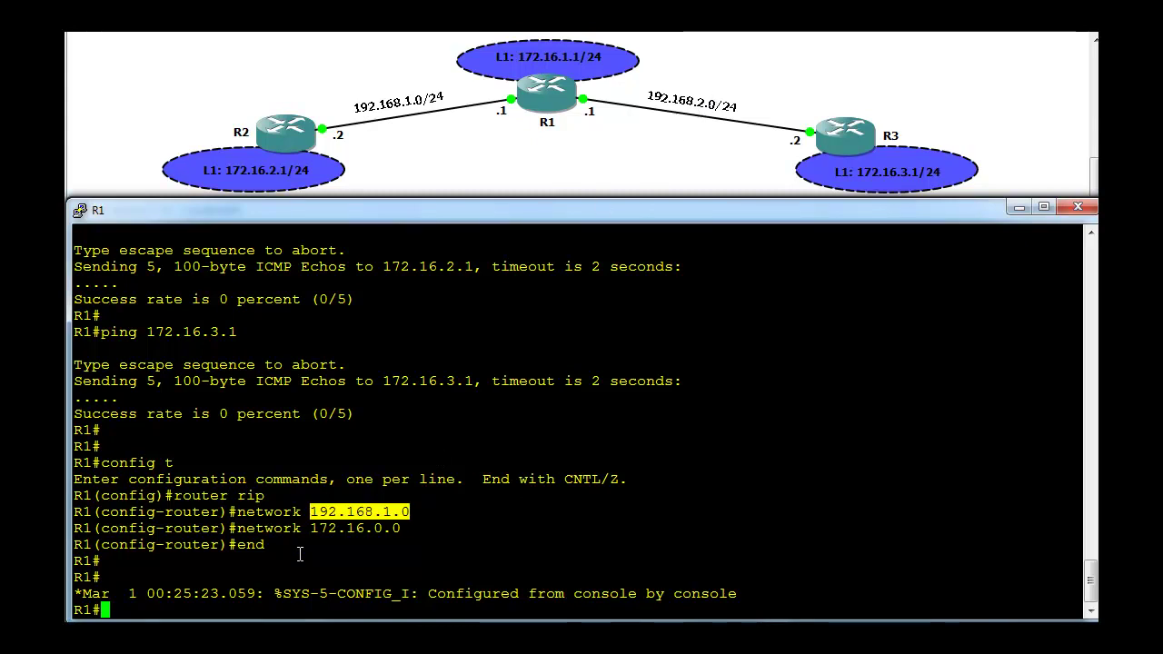
Add network 192.168.2.0 to the RIP process on R1 and exit to the privileged prompt.
{"action": "type", "text": "config t"}
{"action": "key", "text": "Return"}
{"action": "type", "text": "router rip"}
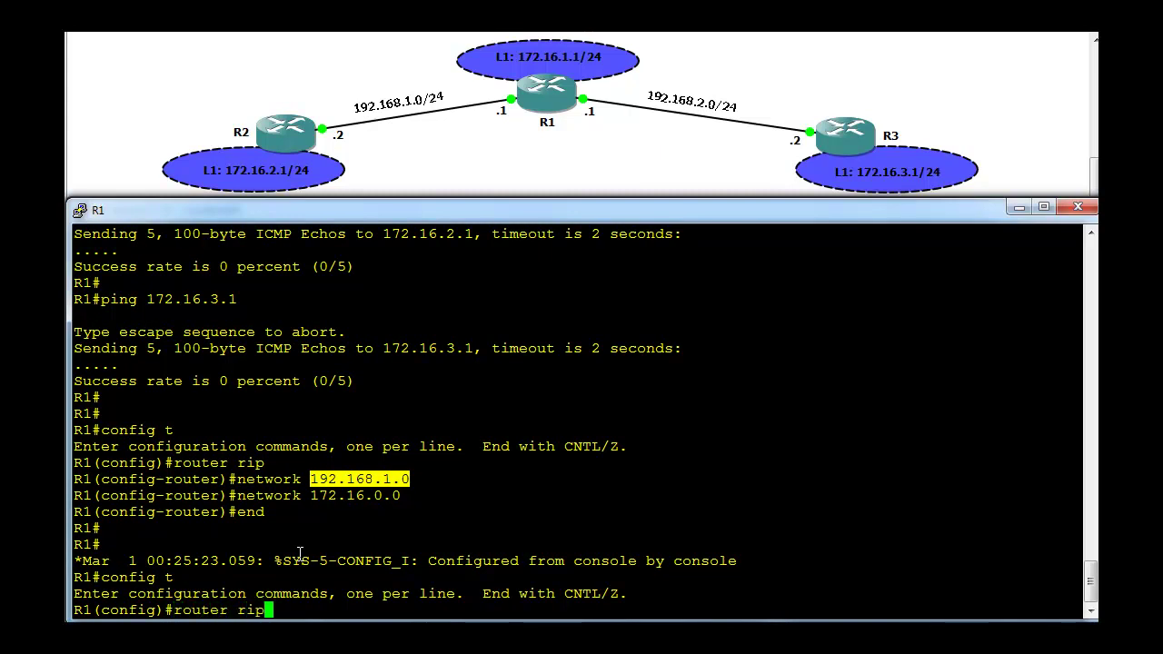
{"action": "key", "text": "Return"}
{"action": "type", "text": "networ"}
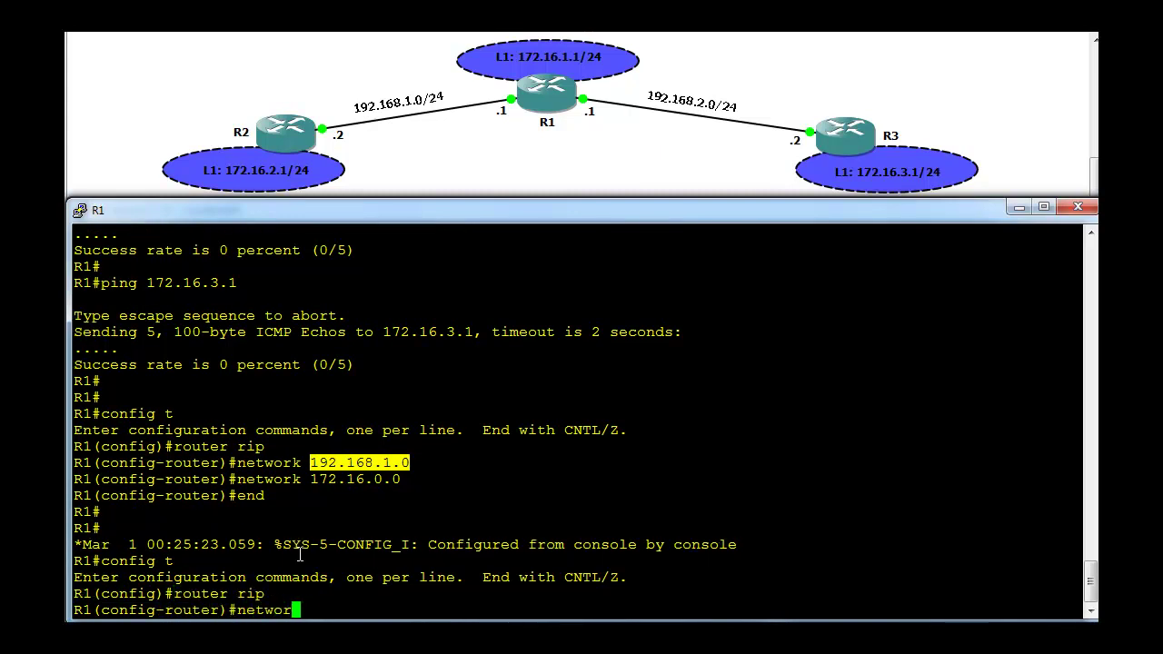
{"action": "type", "text": "k 192.168.2.0"}
{"action": "key", "text": "Return"}
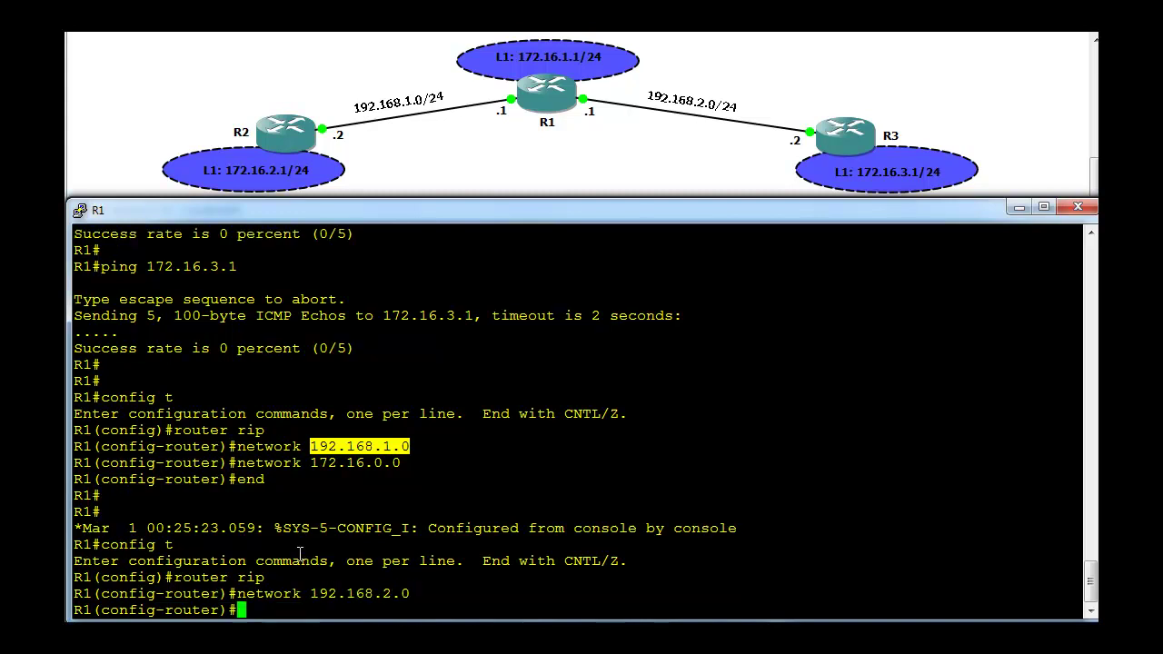
{"action": "key", "text": "Return"}
{"action": "type", "text": "end"}
{"action": "key", "text": "Return"}
{"action": "key", "text": "Return"}
{"action": "key", "text": "Return"}
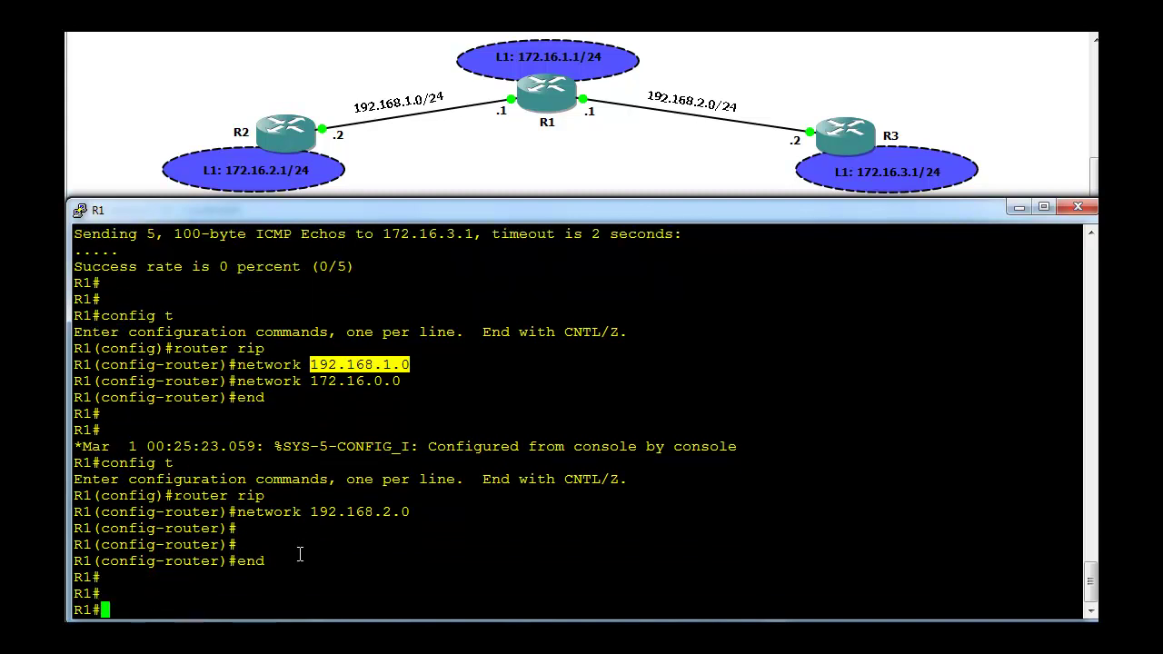
Display R1's routing configuration with "sh run | section router" and check each network advertised under RIP.
{"action": "type", "text": "sh"}
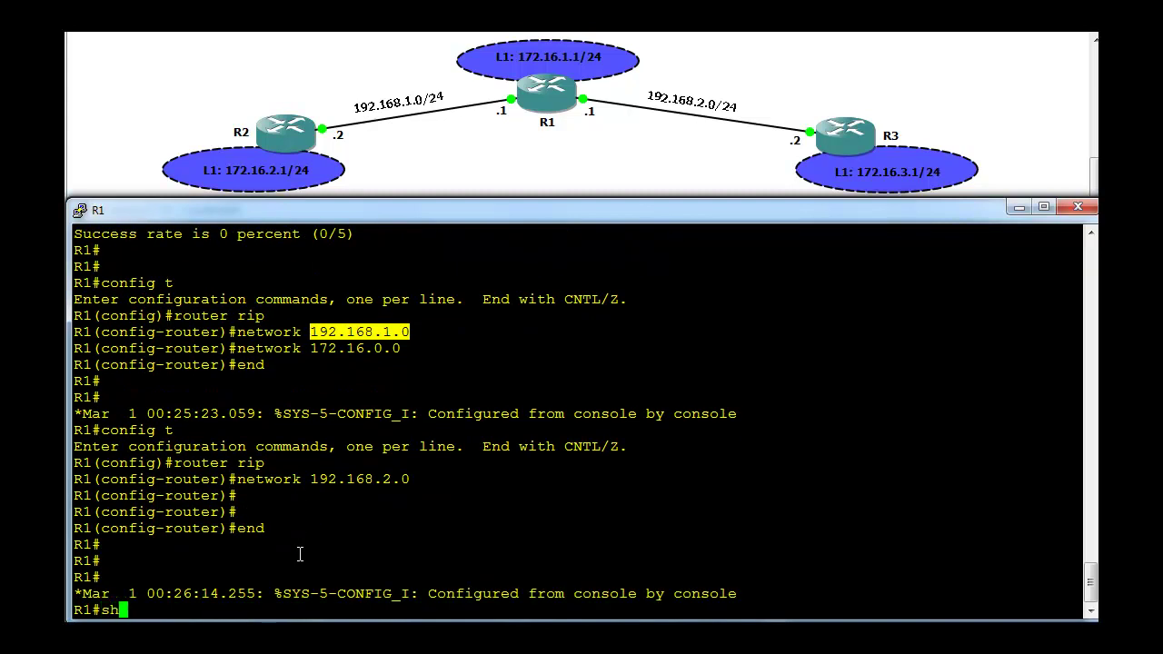
{"action": "type", "text": " run | section router"}
{"action": "key", "text": "Return"}
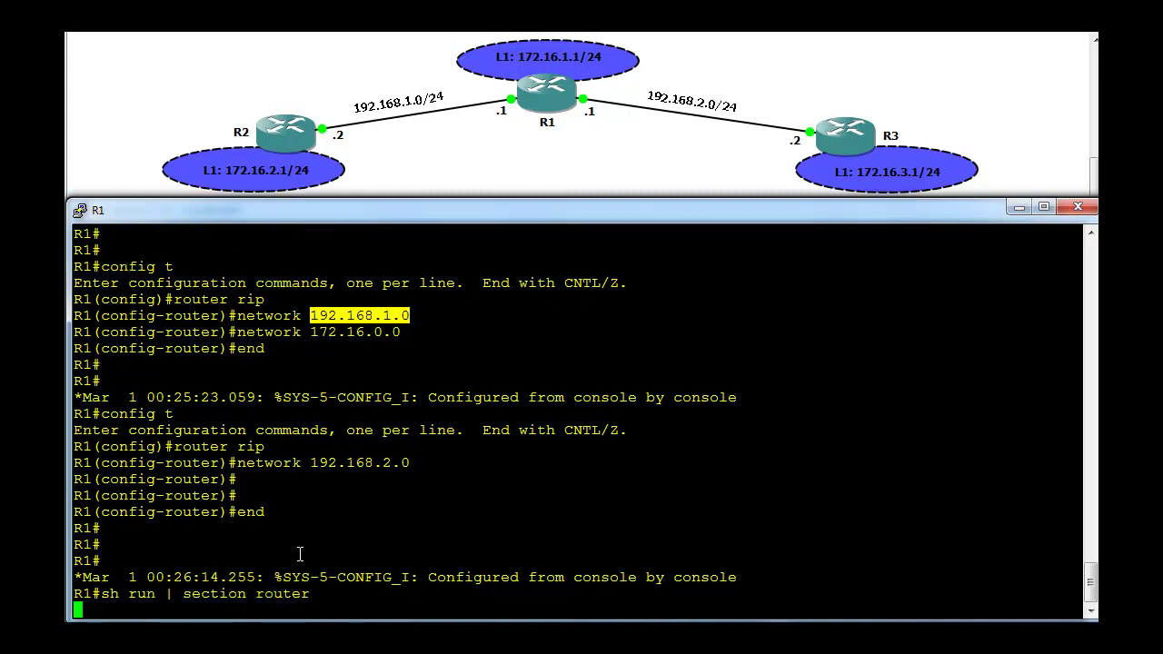
{"action": "key", "text": "Return"}
{"action": "key", "text": "Return"}
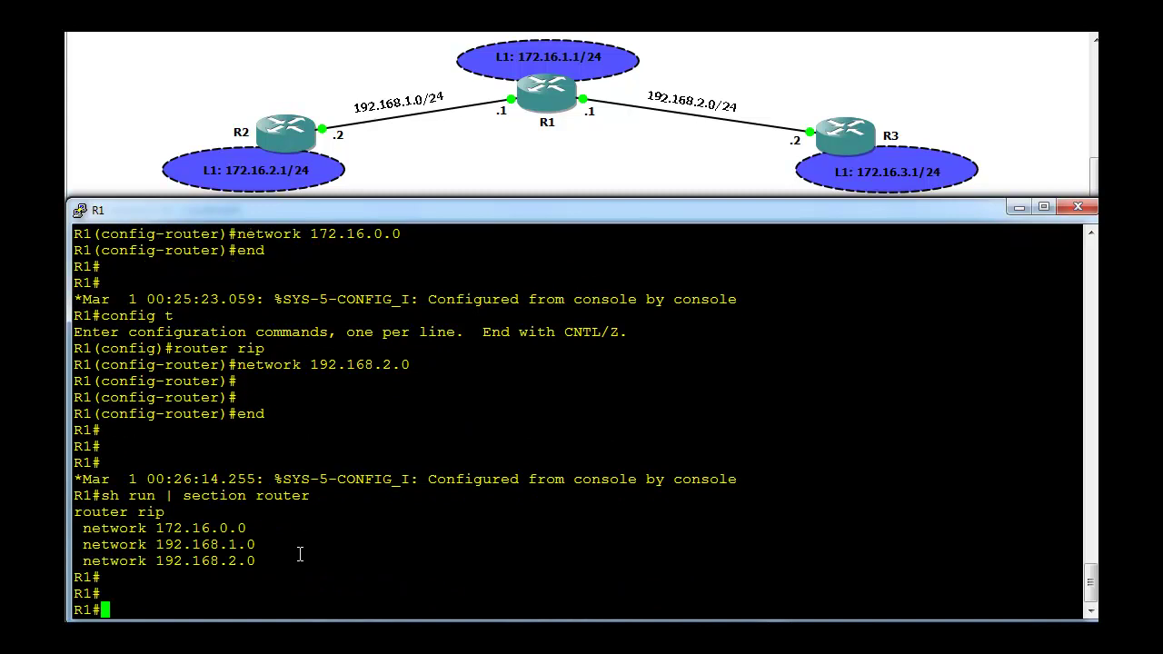
{"action": "double_click", "coordinate": [169, 546]}
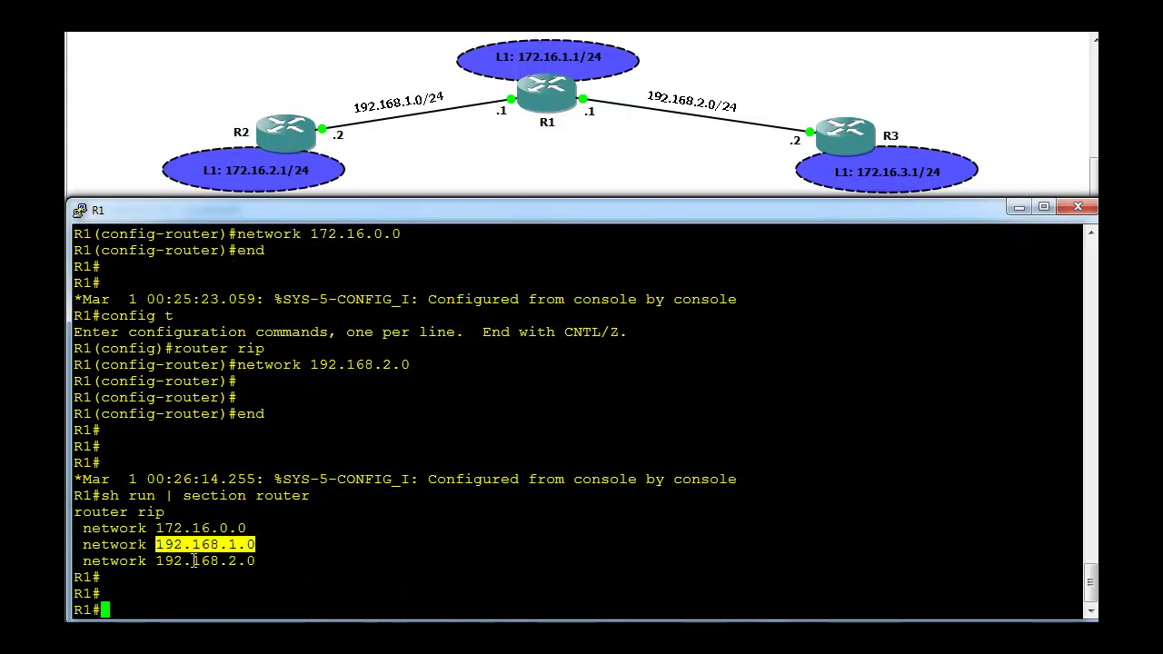
{"action": "double_click", "coordinate": [190, 561]}
{"action": "double_click", "coordinate": [200, 529]}
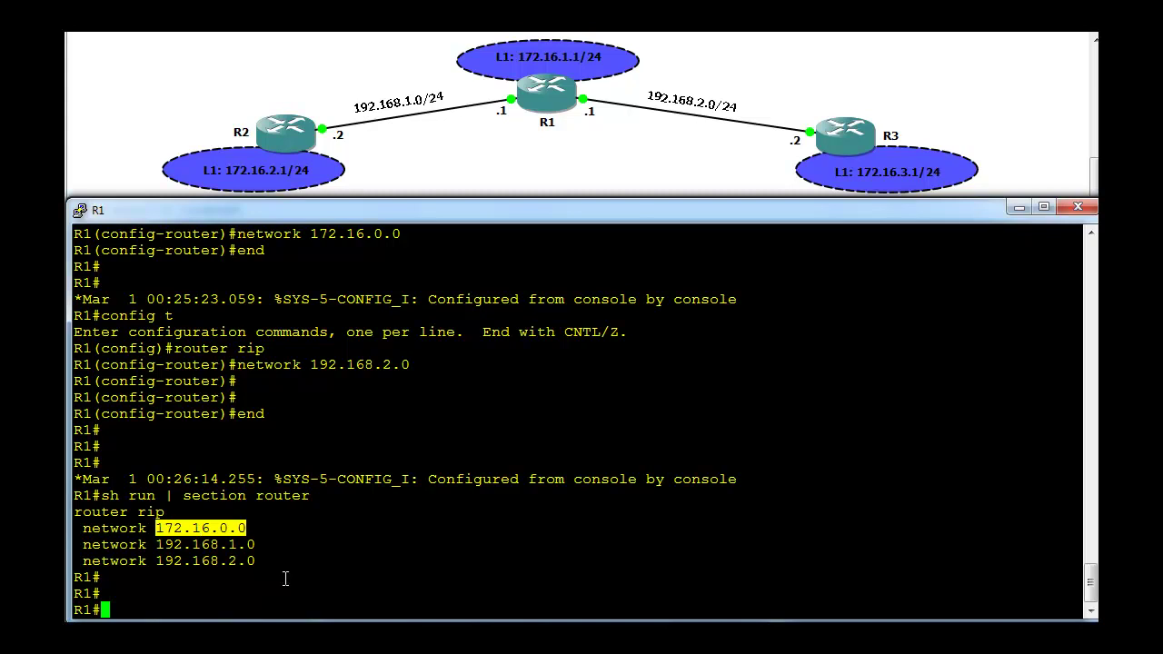
Go back to the R2 console and complete the pending RIP network statement with 192.168.1.0.
{"action": "left_click", "coordinate": [435, 568]}
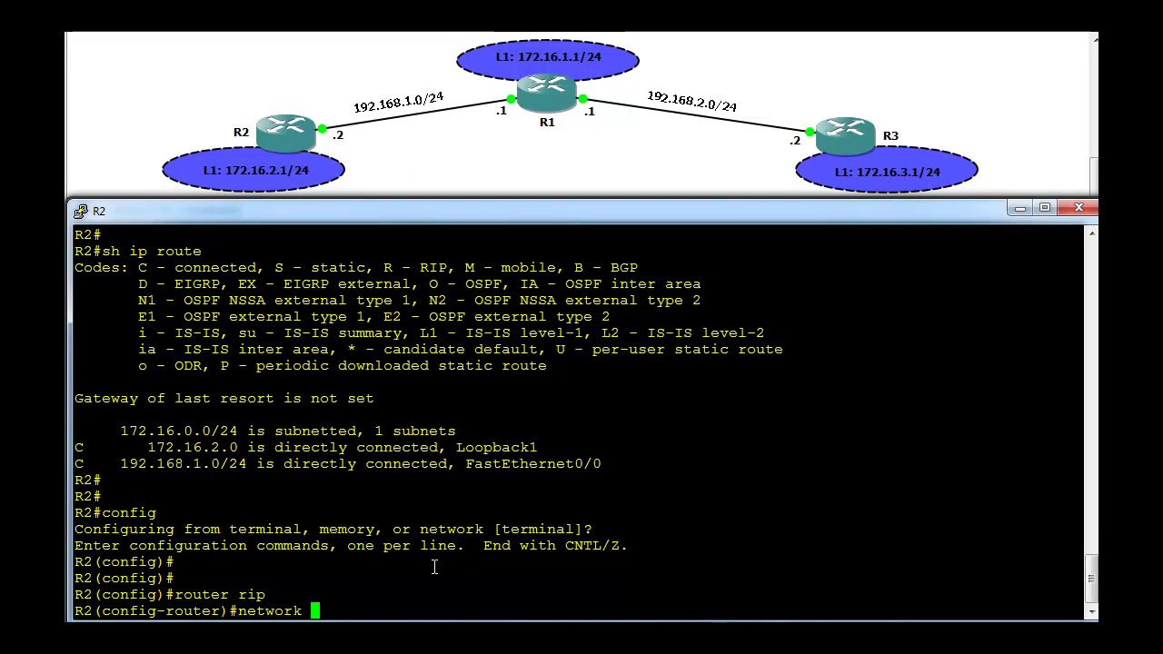
{"action": "type", "text": "1"}
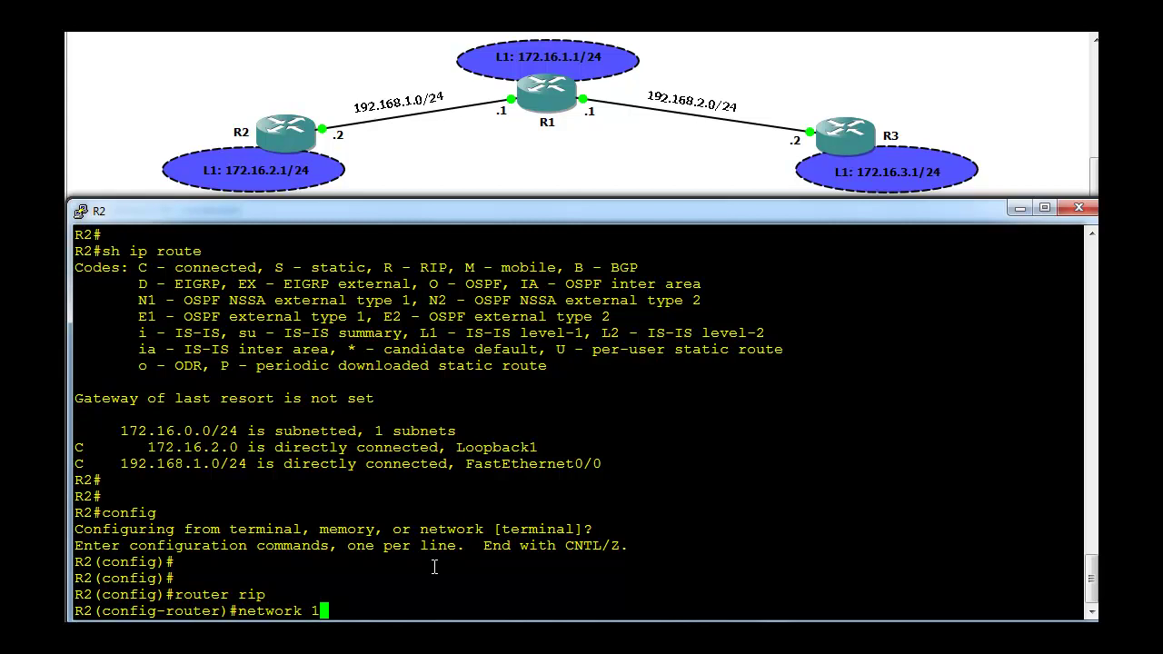
{"action": "type", "text": "92.168"}
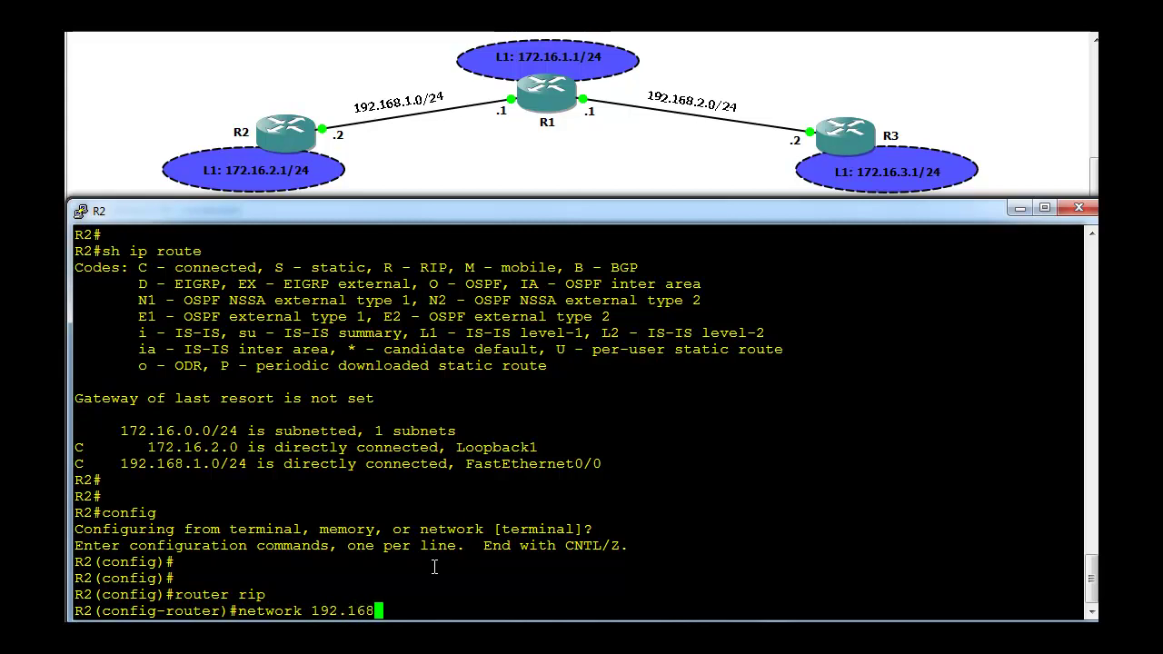
{"action": "type", "text": ".1.0"}
{"action": "key", "text": "Return"}
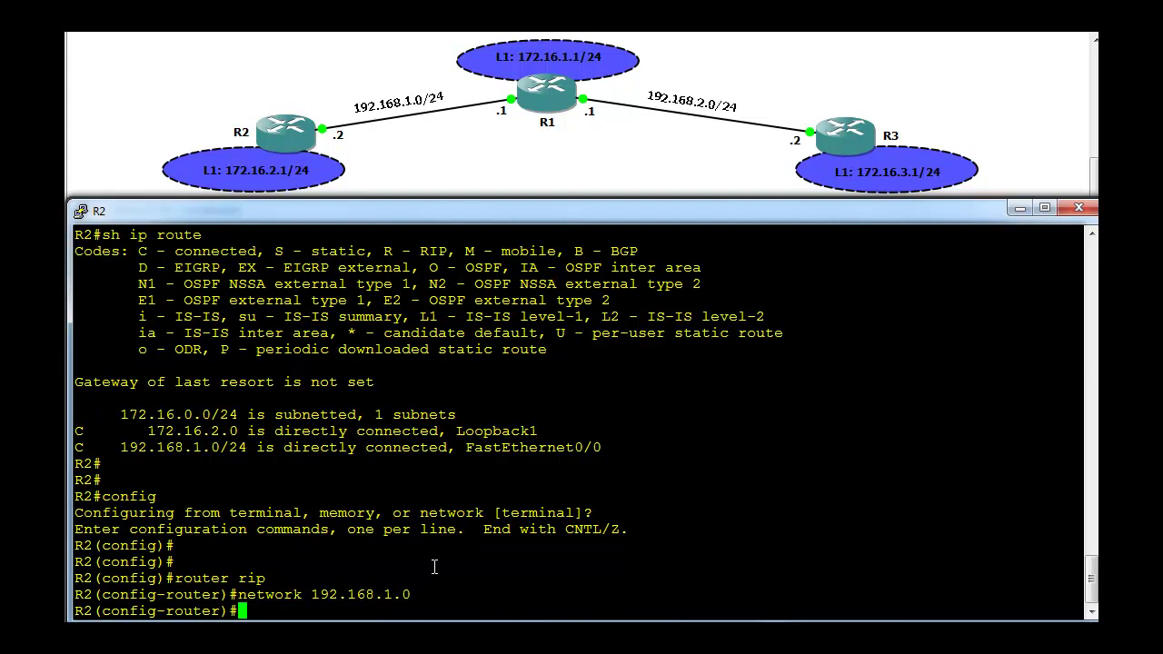
Add network 172.16.0.0 to RIP on R2 and leave configuration mode with "end".
{"action": "type", "text": "network"}
{"action": "type", "text": " 172"}
{"action": "type", "text": "."}
{"action": "type", "text": "16"}
{"action": "type", "text": ".1"}
{"action": "key", "text": "BackSpace"}
{"action": "key", "text": "BackSpace"}
{"action": "type", "text": ".0.0"}
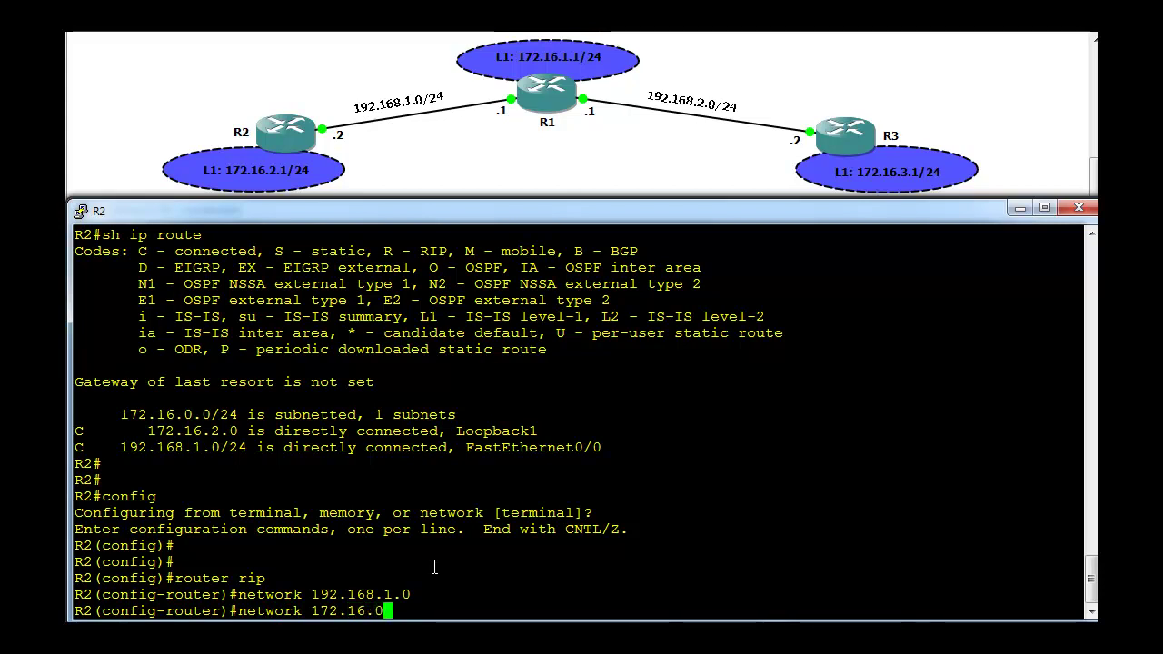
{"action": "key", "text": "Return"}
{"action": "type", "text": "end"}
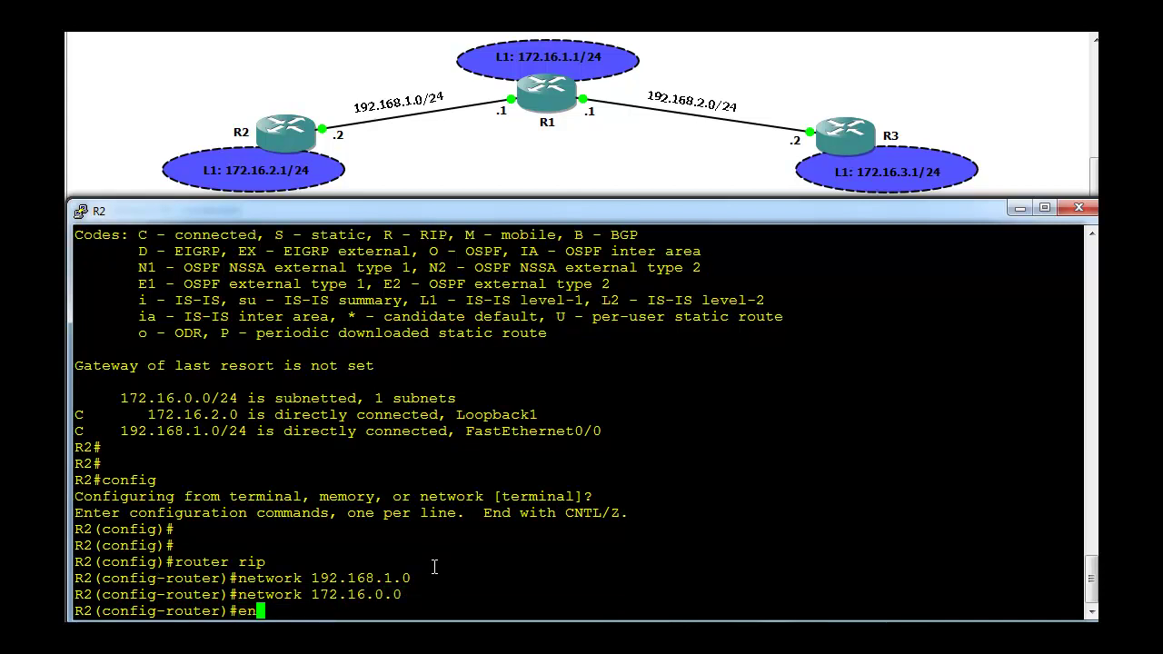
{"action": "key", "text": "Return"}
{"action": "key", "text": "Return"}
{"action": "key", "text": "Return"}
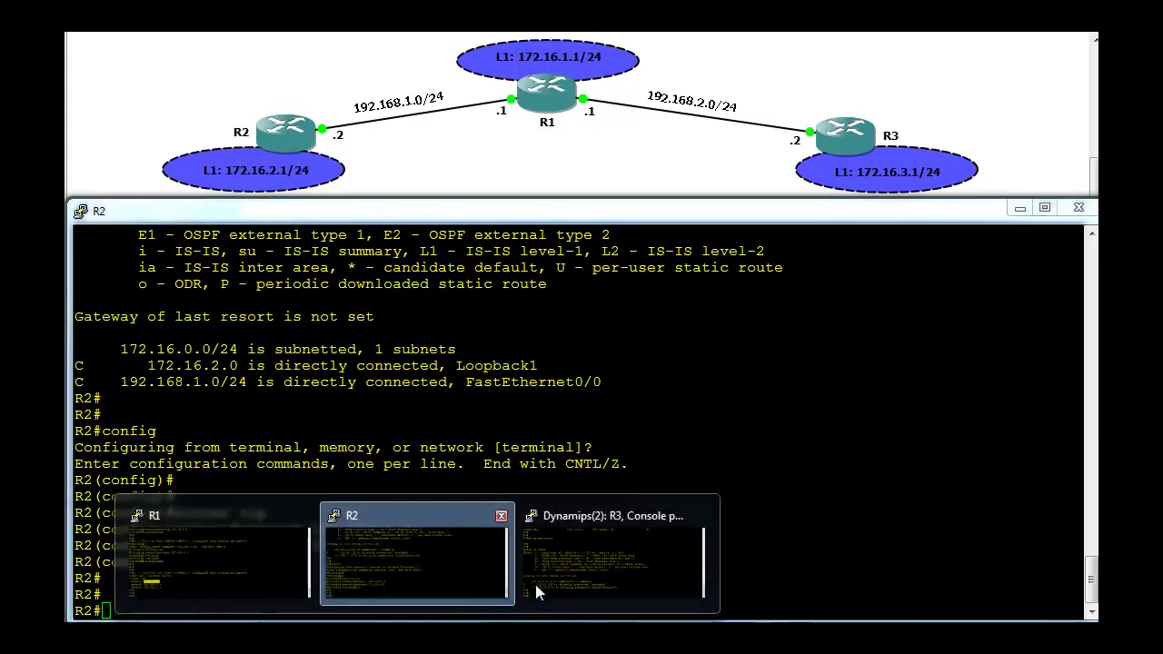
Switch to the R3 console, enter global configuration mode with "config t", and start the RIP process with "router rip".
{"action": "left_click", "coordinate": [510, 593]}
{"action": "type", "text": "config t"}
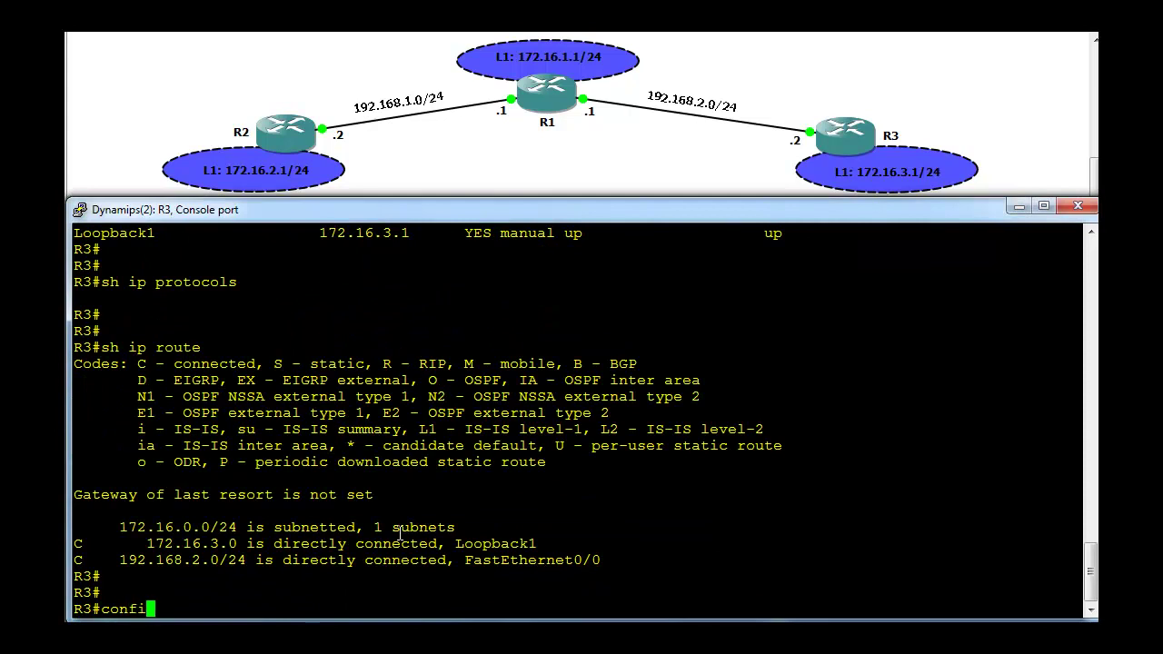
{"action": "key", "text": "Return"}
{"action": "key", "text": "Return"}
{"action": "key", "text": "Return"}
{"action": "type", "text": "router rip"}
{"action": "key", "text": "Return"}
Add networks 192.168.2.0 and 172.16.0.0 to the RIP process on R3.
{"action": "type", "text": "network 1"}
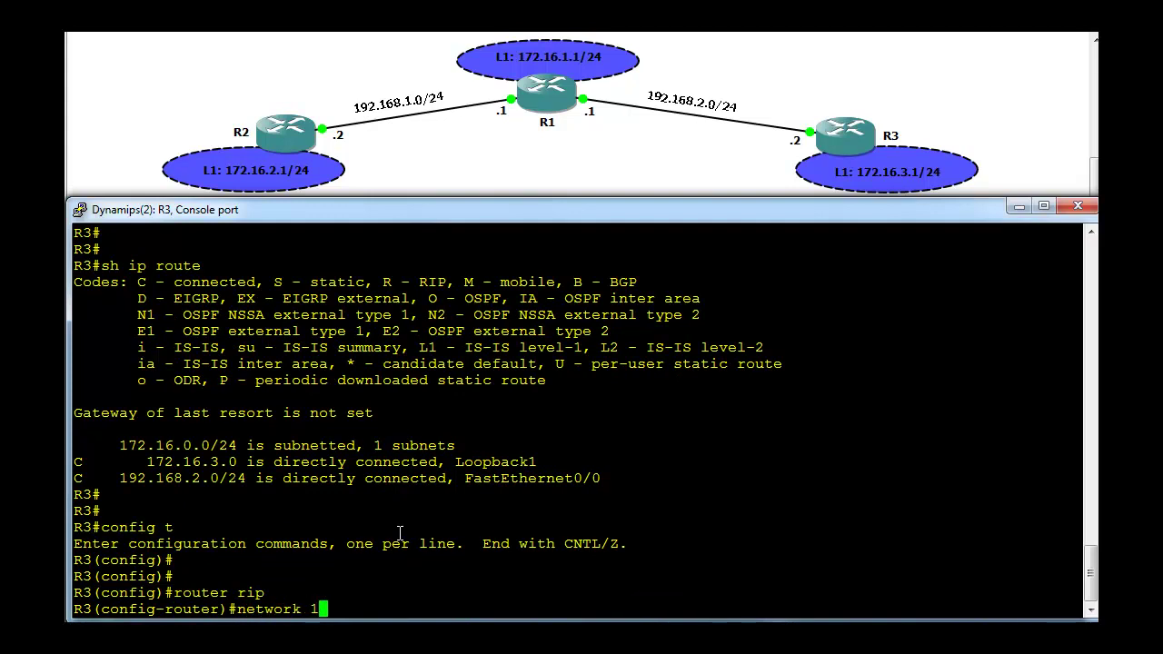
{"action": "type", "text": "92.168.2.0"}
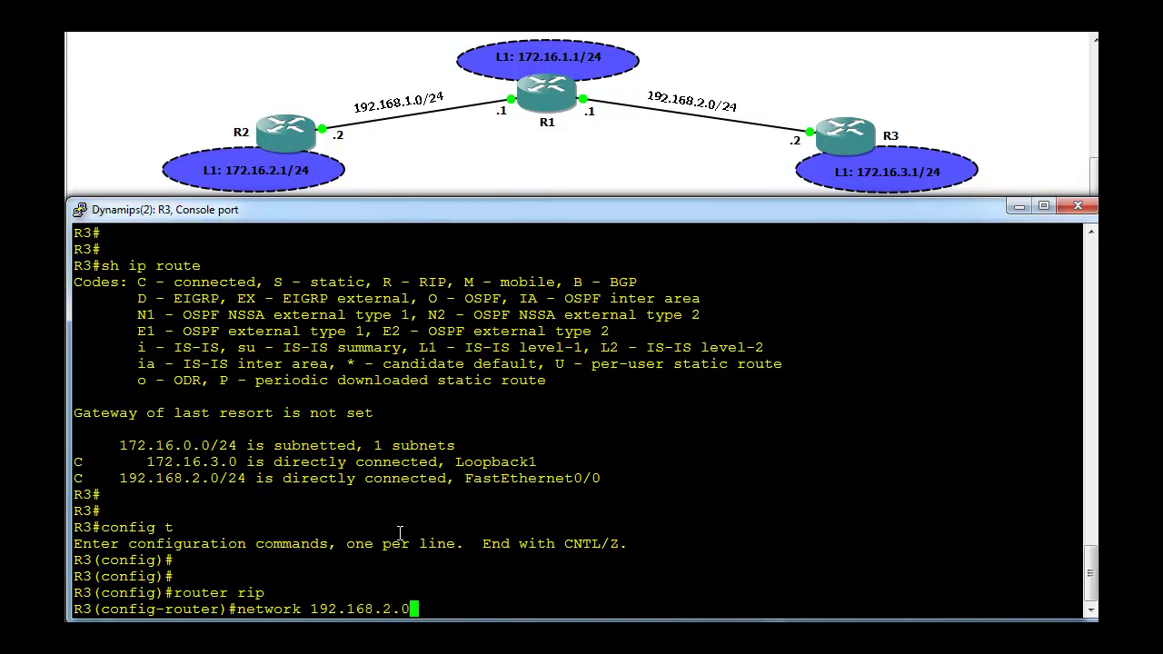
{"action": "key", "text": "Return"}
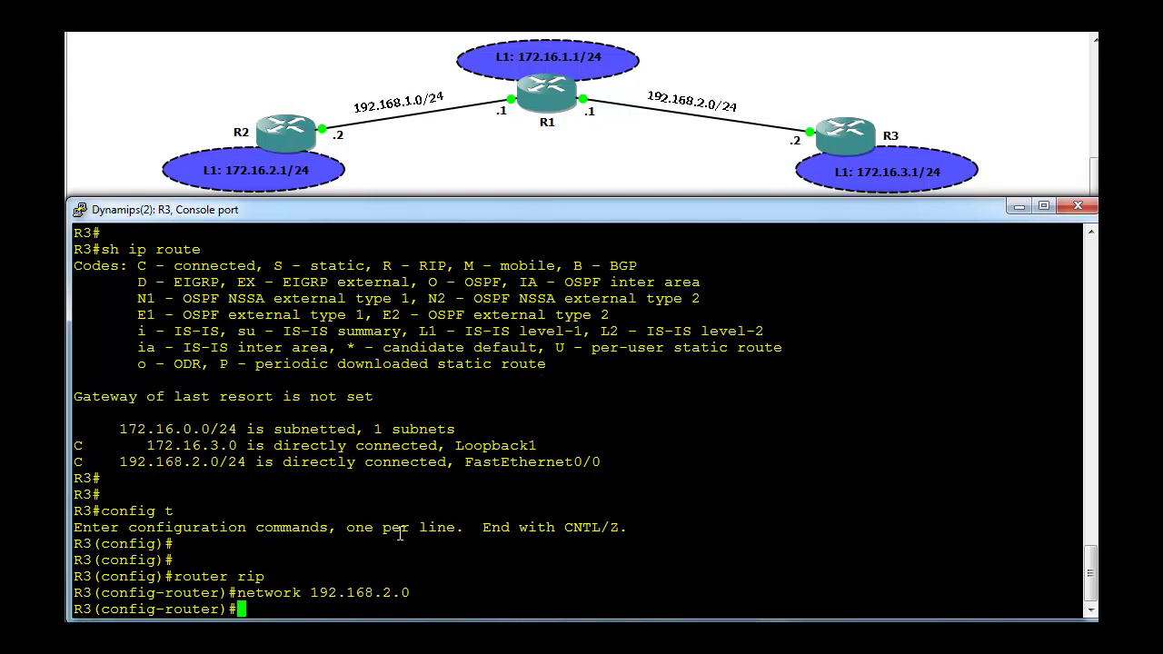
{"action": "type", "text": "network "}
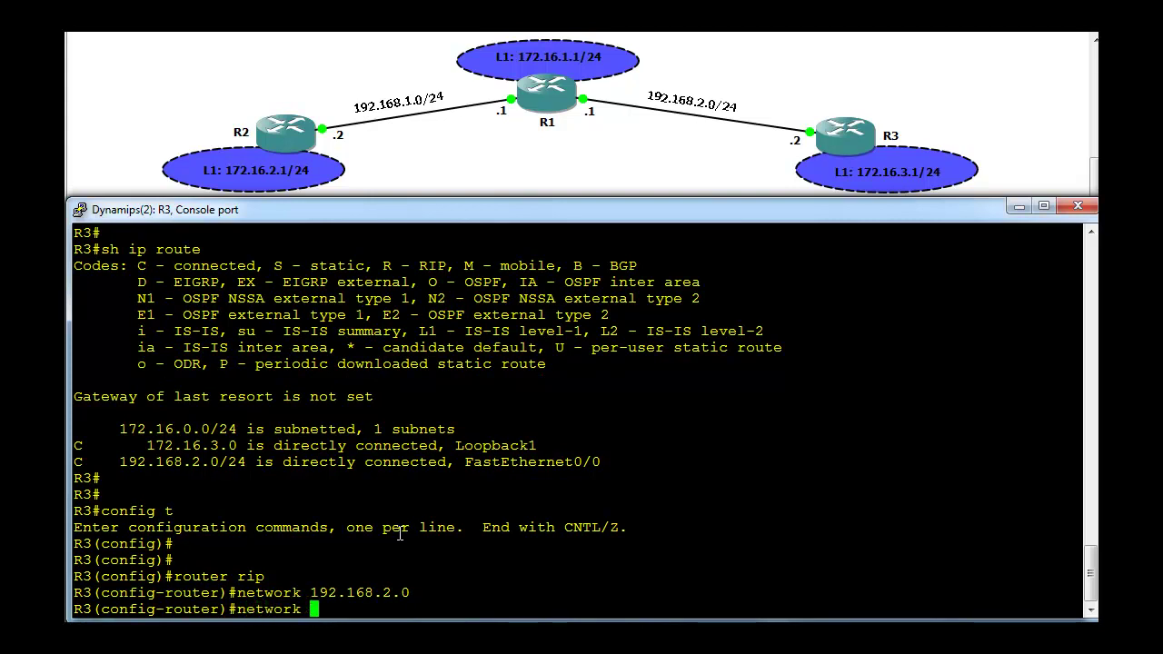
{"action": "type", "text": "172.16.0.0"}
{"action": "key", "text": "Return"}
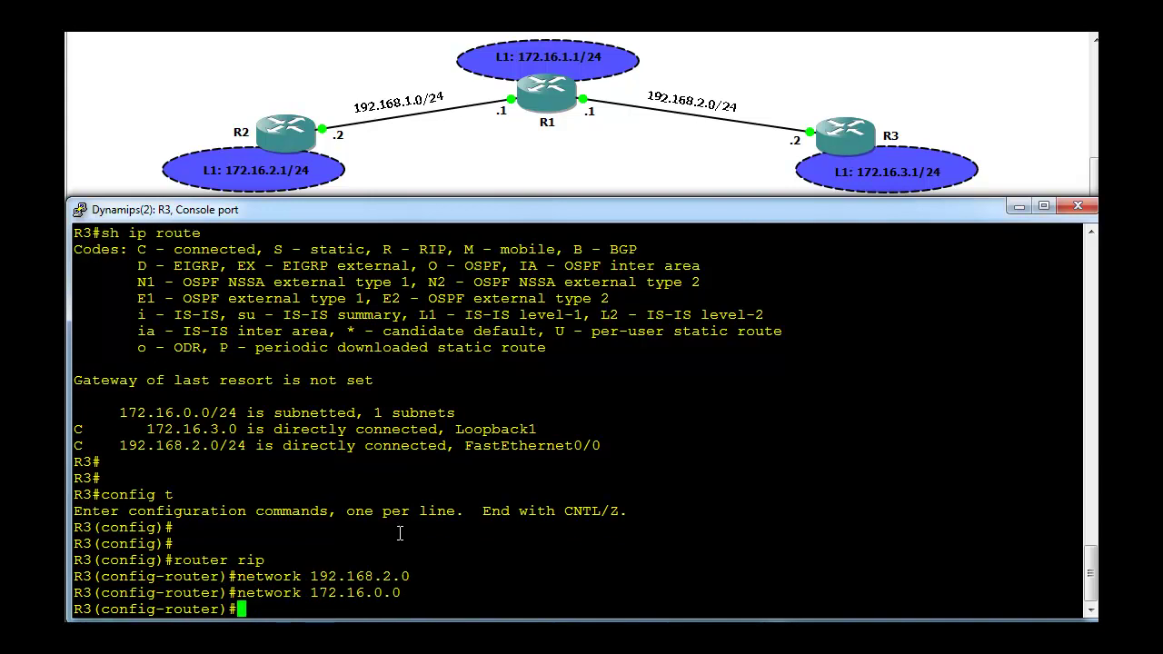
Leave R3's router configuration mode with "end" to return to the privileged prompt.
{"action": "type", "text": "ned"}
{"action": "key", "text": "Return"}
{"action": "type", "text": "end"}
{"action": "key", "text": "Return"}
{"action": "key", "text": "Return"}
{"action": "key", "text": "Return"}
{"action": "key", "text": "Return"}
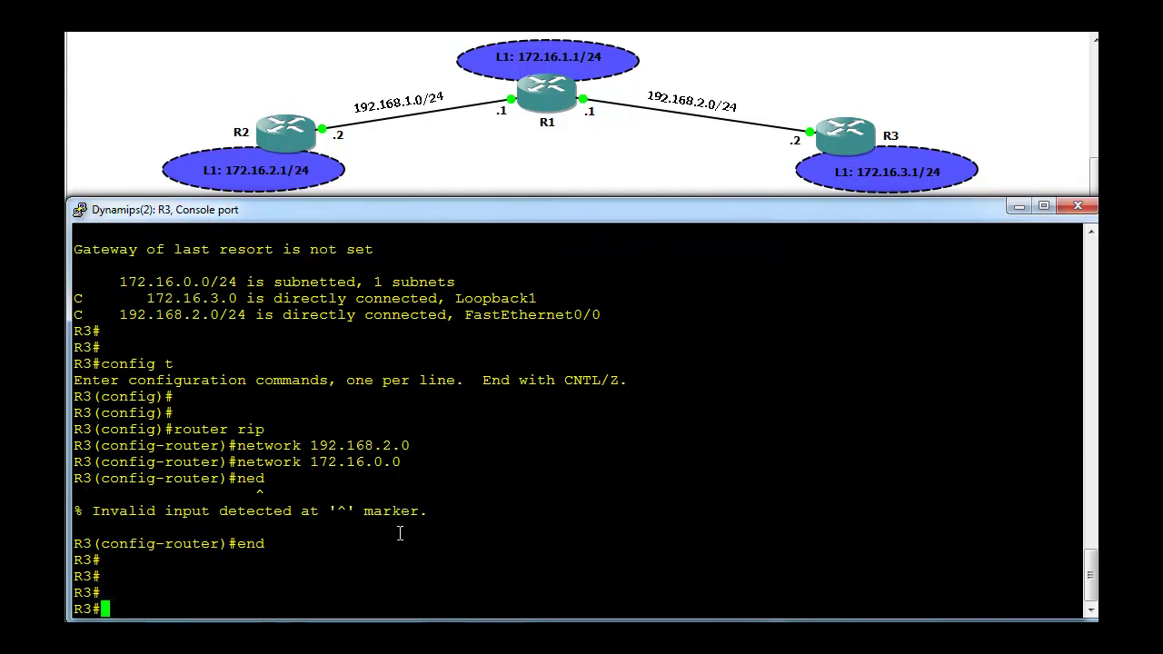
{"action": "type", "text": "sh"}
{"action": "key", "text": "BackSpace"}
{"action": "key", "text": "BackSpace"}
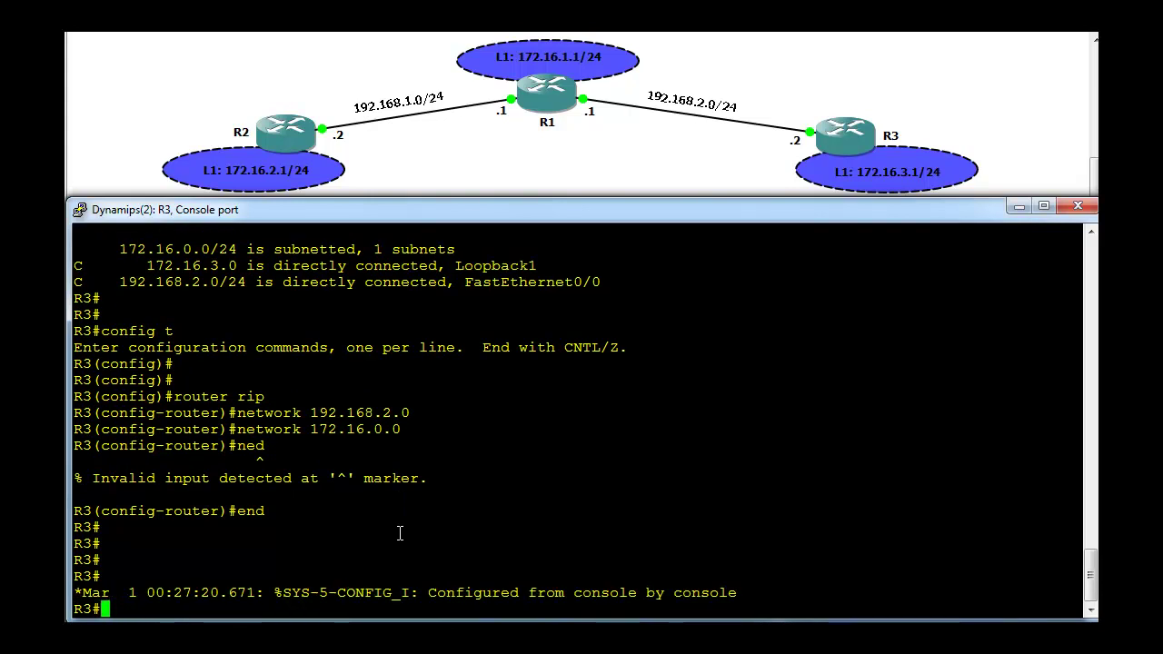
{"action": "key", "text": "Return"}
Switch to the R1 console and display its routing table with "sh ip route".
{"action": "mouse_move", "coordinate": [315, 604]}
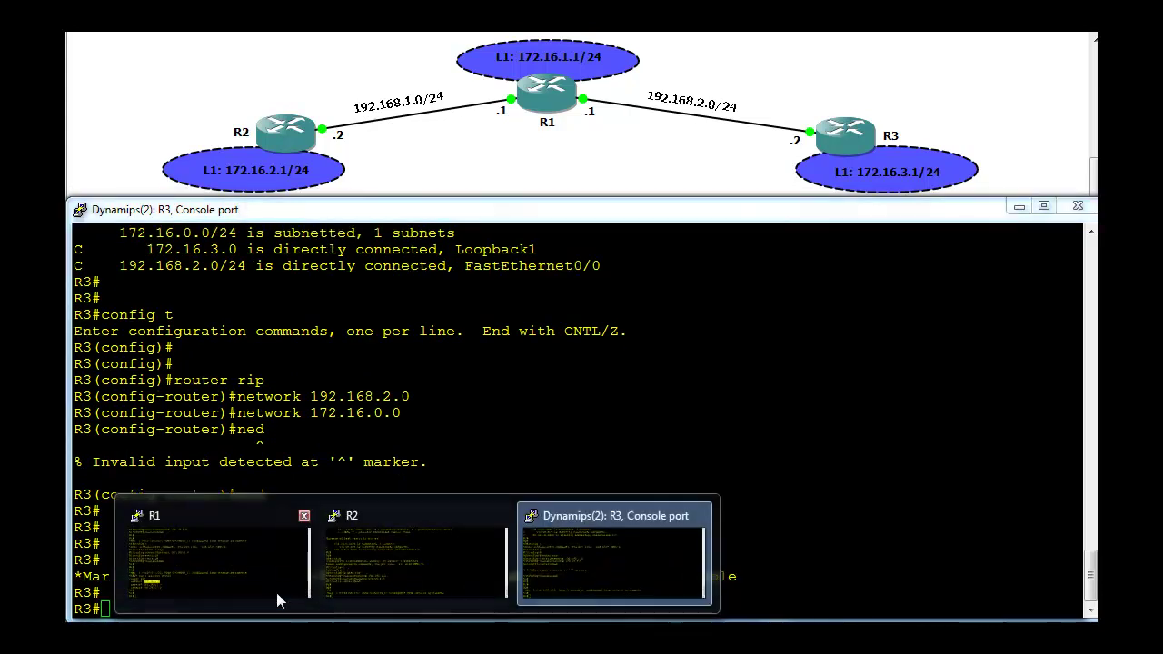
{"action": "left_click", "coordinate": [310, 565]}
{"action": "key", "text": "Return"}
{"action": "key", "text": "Return"}
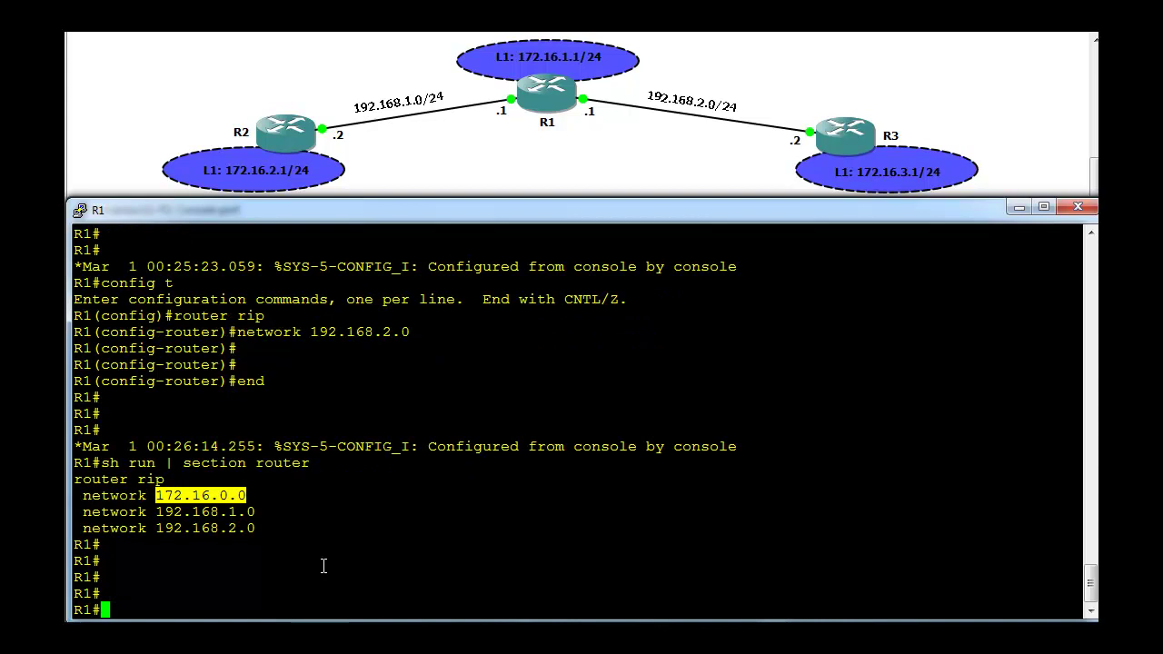
{"action": "left_click", "coordinate": [281, 569]}
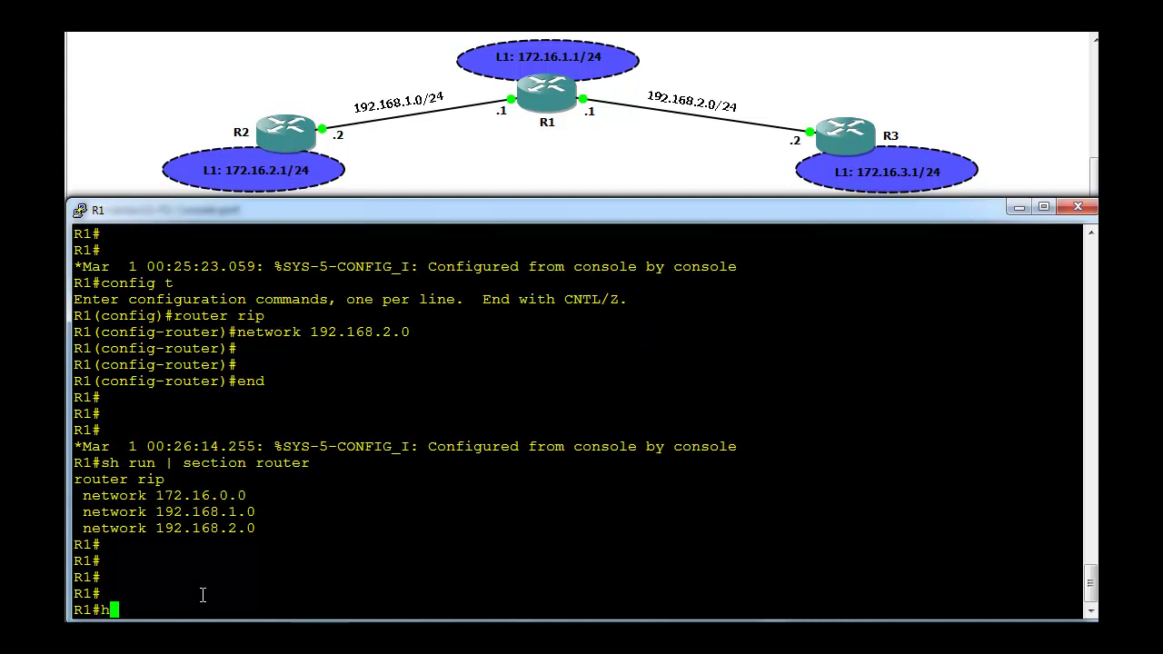
{"action": "type", "text": "sh ip route"}
{"action": "key", "text": "Return"}
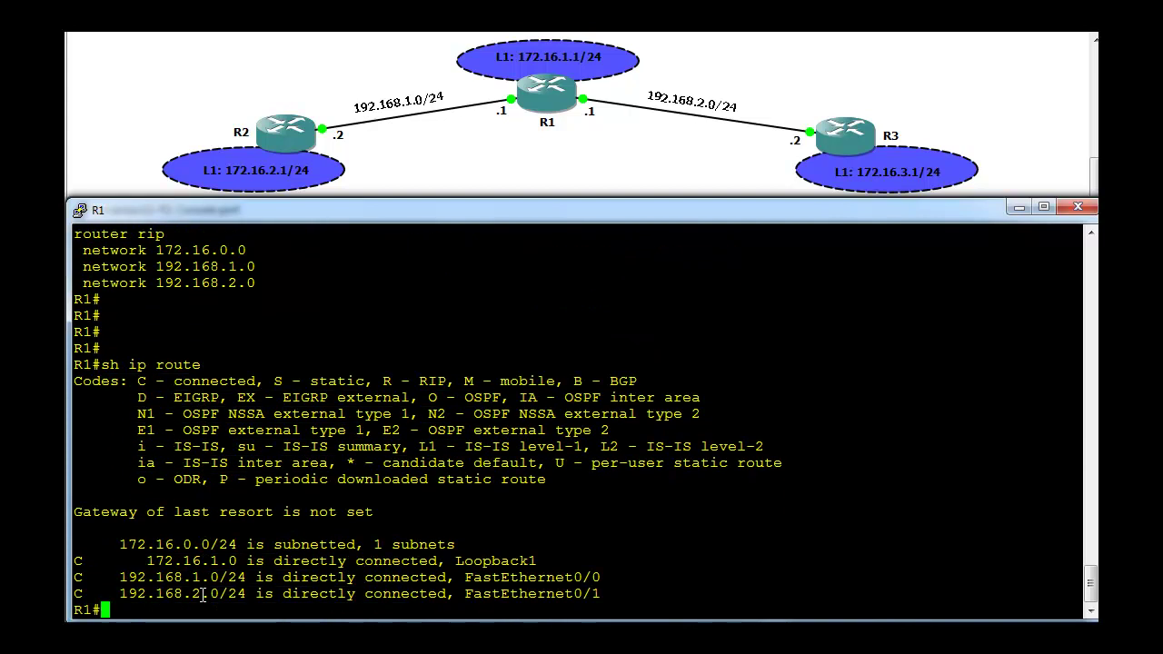
{"action": "key", "text": "Return"}
{"action": "key", "text": "Return"}
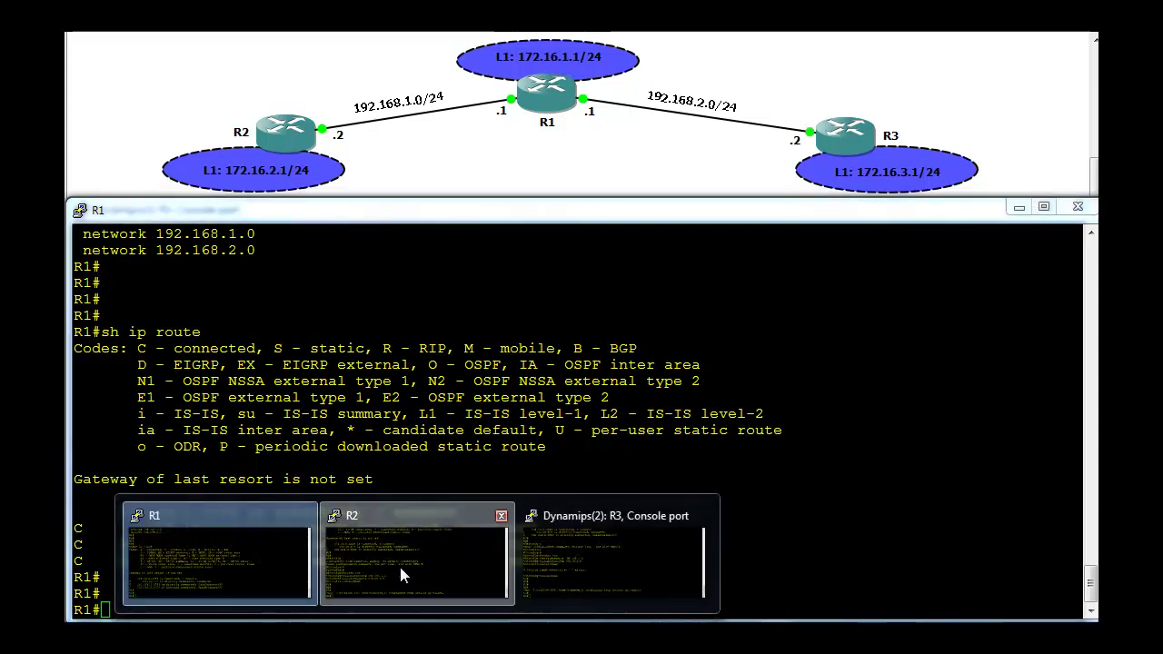
Switch to the R2 console, display its routing table with "sh ip route", and examine the RIP route for 192.168.2.0/24.
{"action": "left_click", "coordinate": [399, 563]}
{"action": "type", "text": "sh ip"}
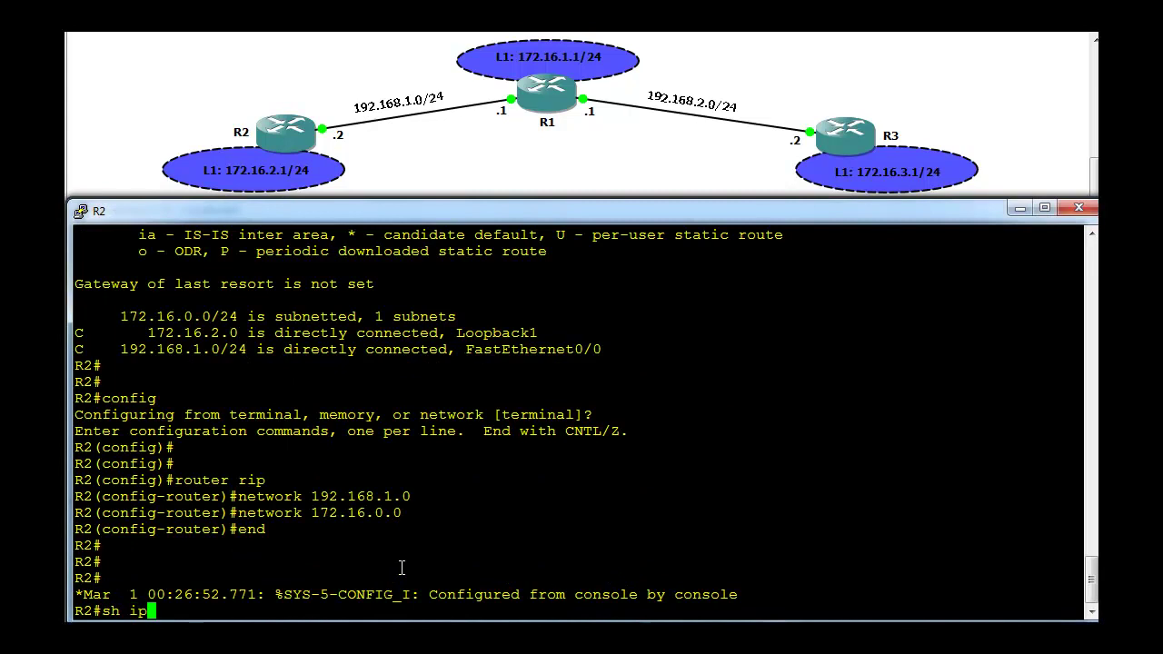
{"action": "type", "text": " route"}
{"action": "key", "text": "Return"}
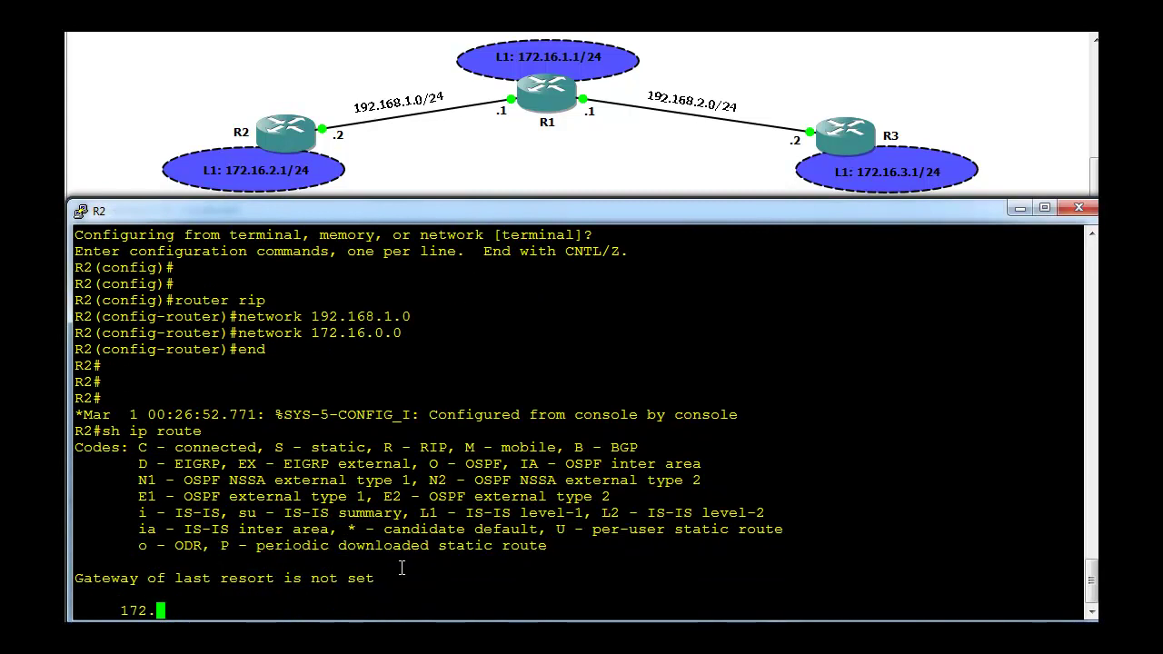
{"action": "key", "text": "Return"}
{"action": "key", "text": "Return"}
{"action": "key", "text": "Return"}
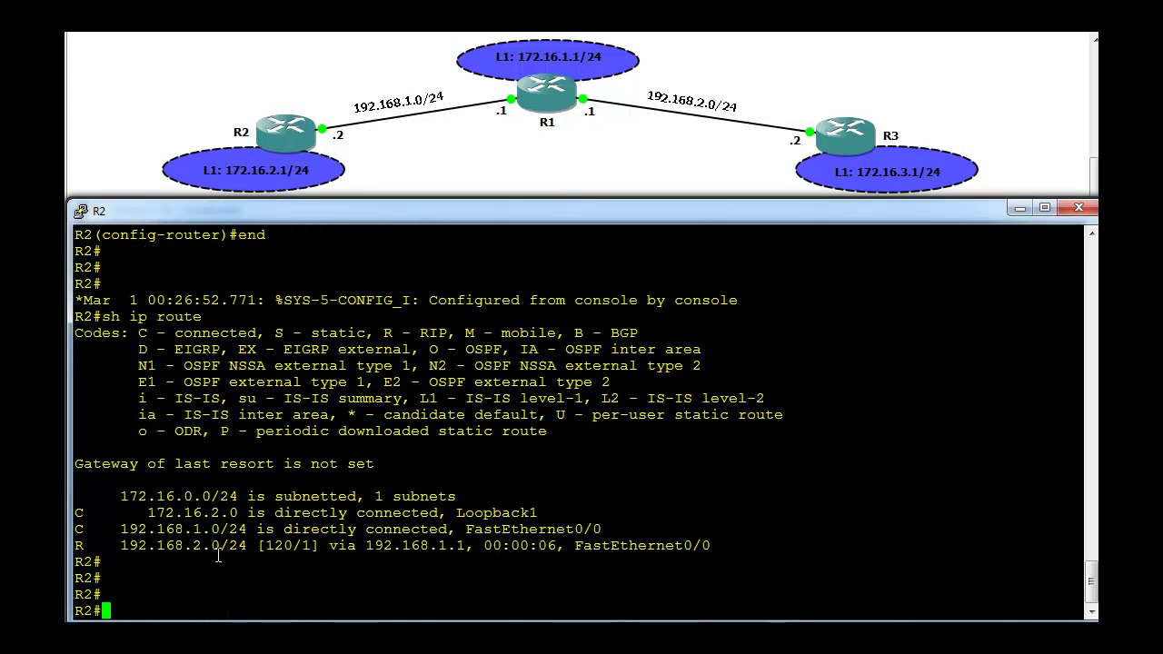
{"action": "double_click", "coordinate": [191, 545]}
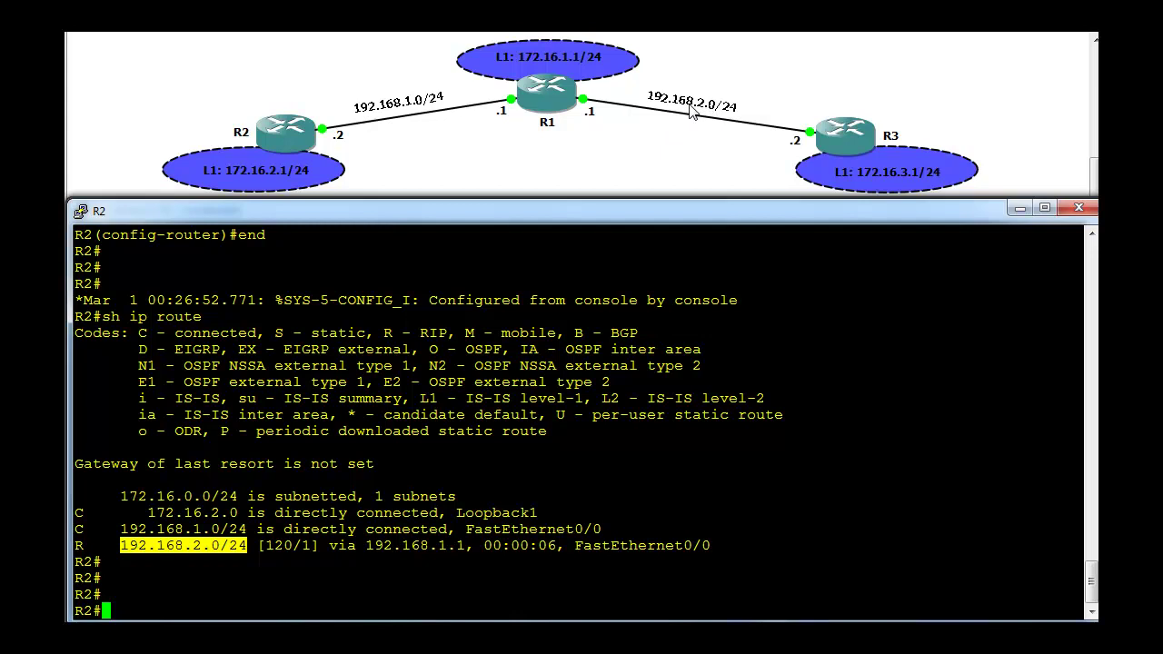
{"action": "left_click", "coordinate": [156, 542]}
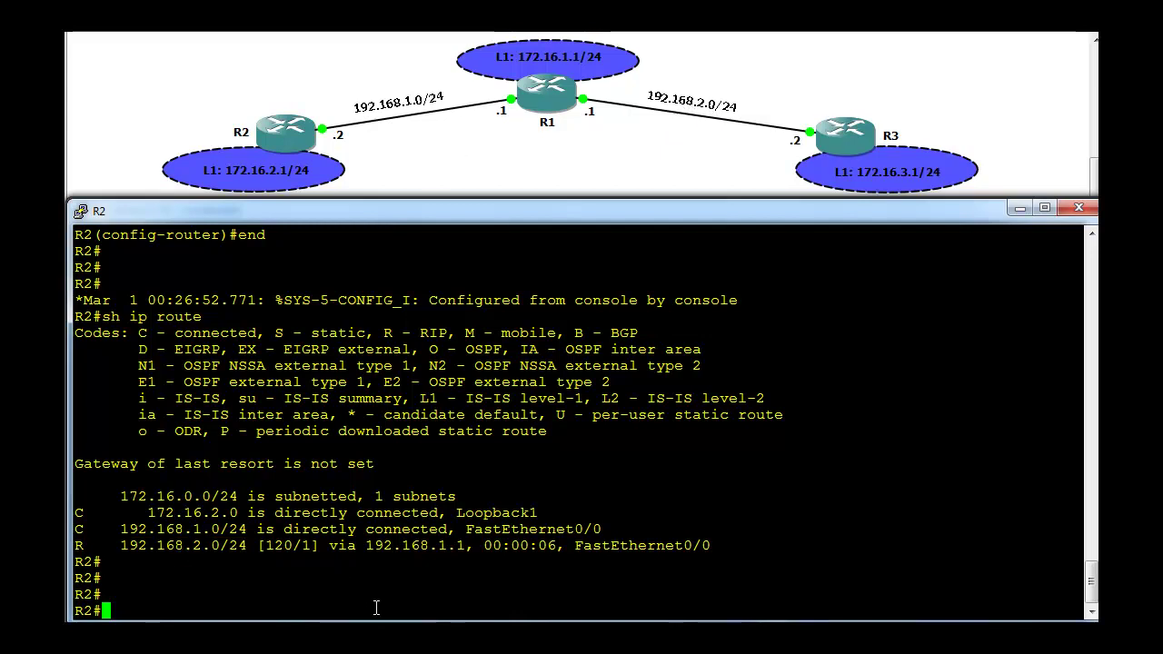
Switch to the R3 console, run "sh ip route", and examine the RIP route for 192.168.1.0/24.
{"action": "left_click", "coordinate": [540, 589]}
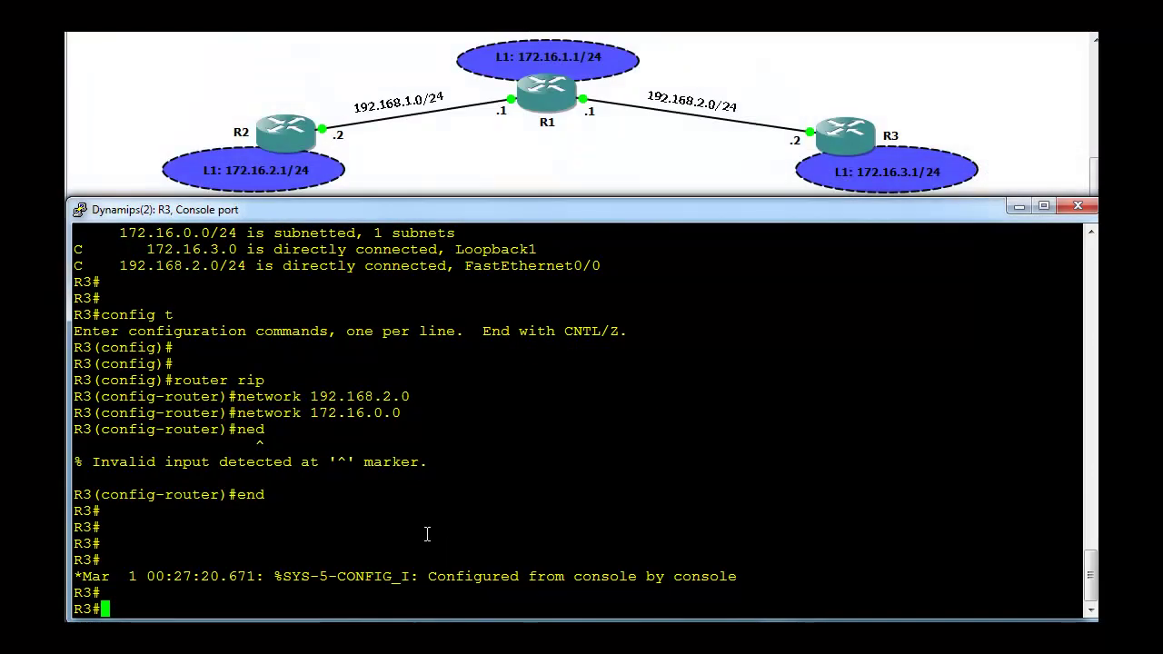
{"action": "key", "text": "Return"}
{"action": "key", "text": "Return"}
{"action": "type", "text": "ip route"}
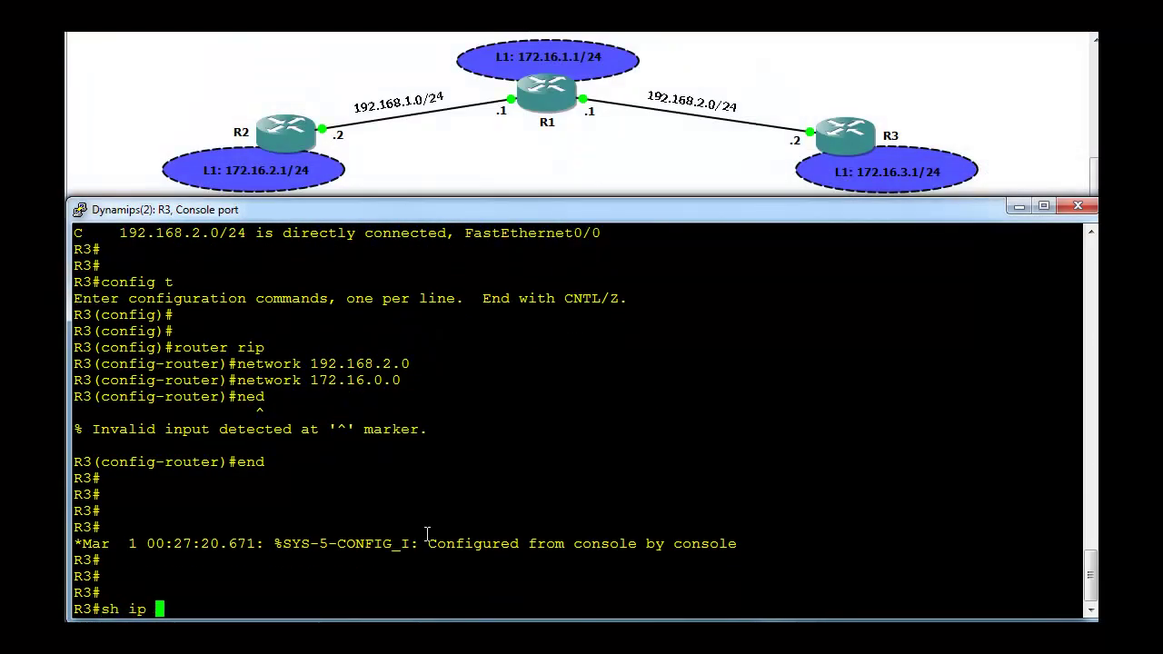
{"action": "key", "text": "Return"}
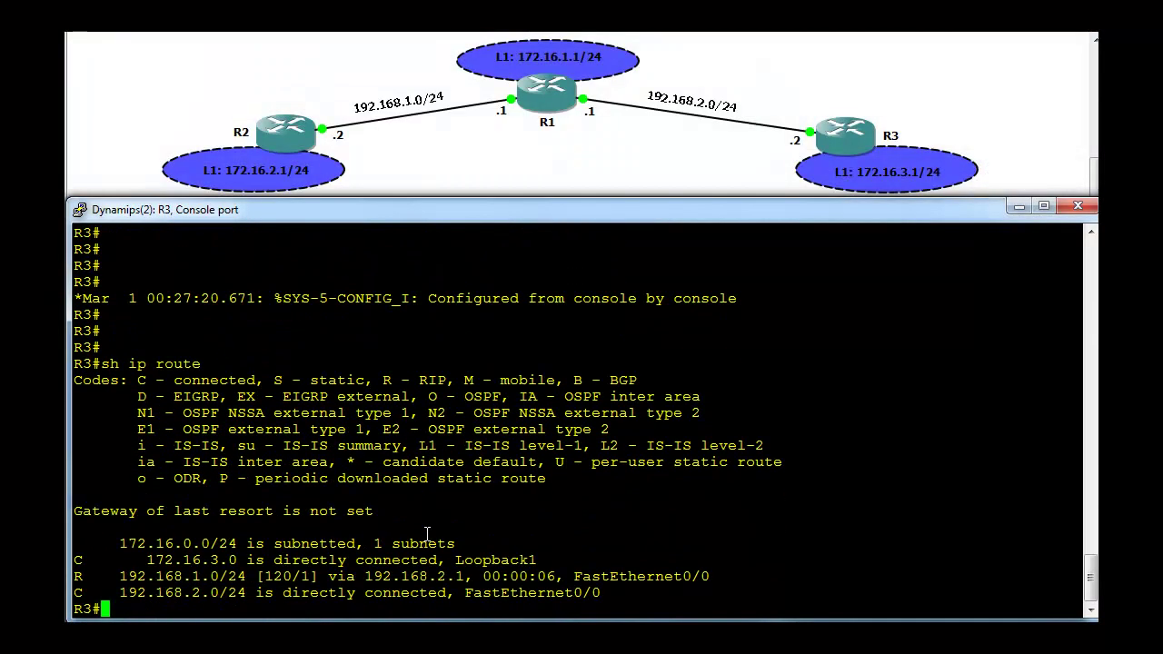
{"action": "double_click", "coordinate": [176, 544]}
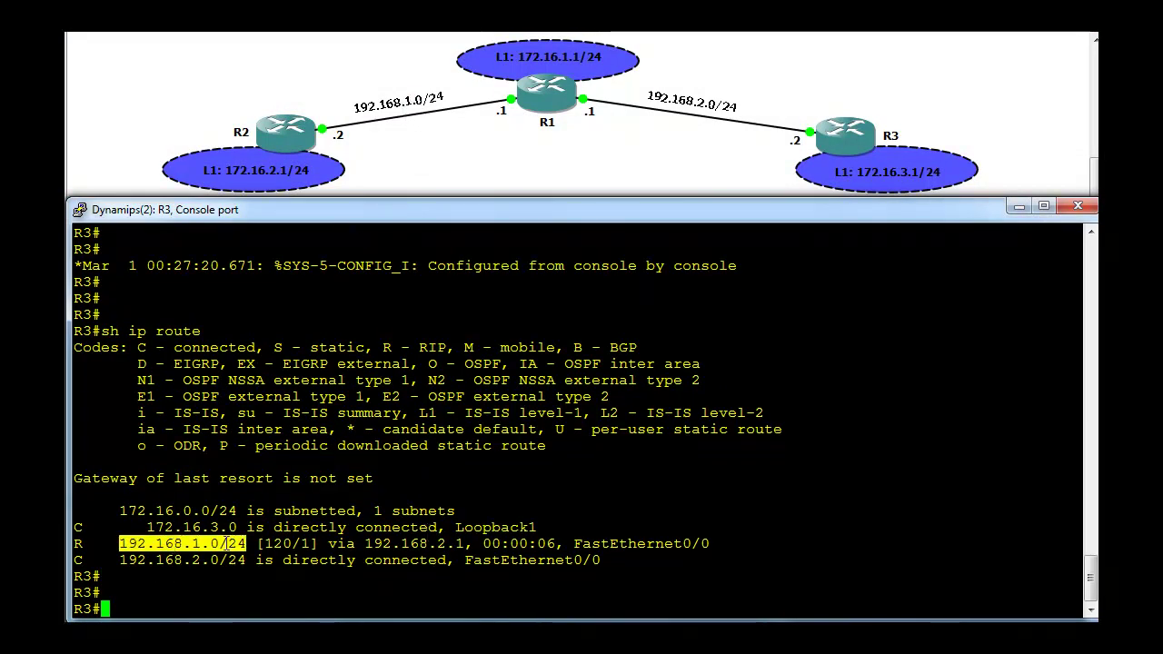
{"action": "left_click", "coordinate": [148, 597]}
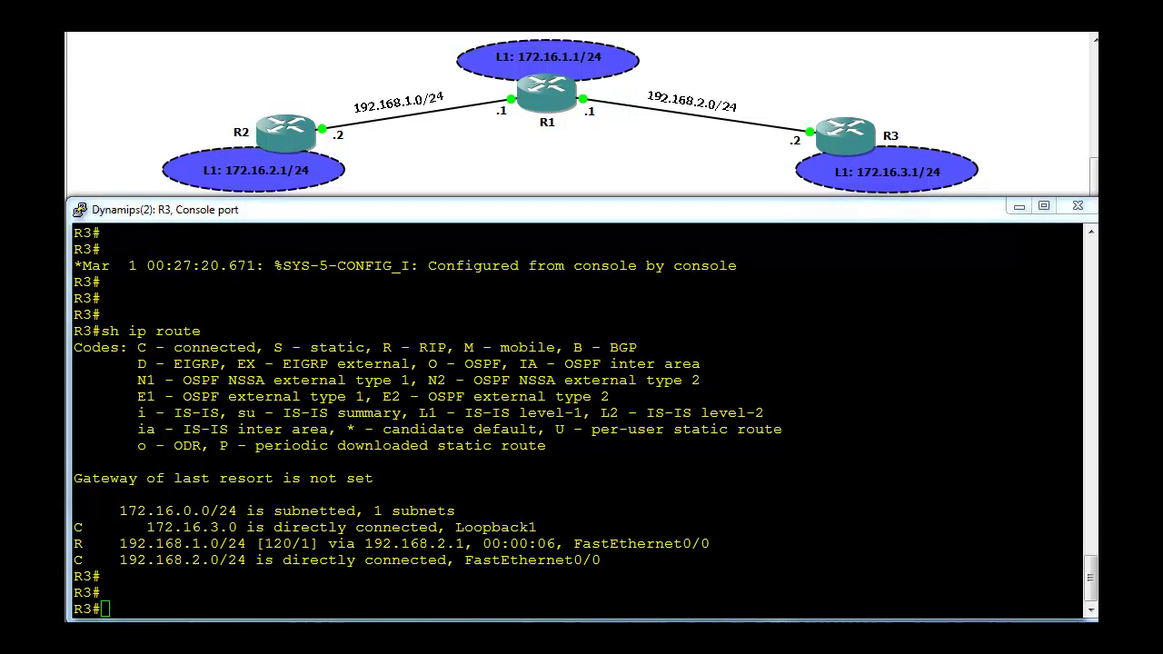
Return to the R1 console and test reachability of R2's loopback with "ping 172.16.2.1".
{"action": "key", "text": "alt+Tab"}
{"action": "type", "text": "p"}
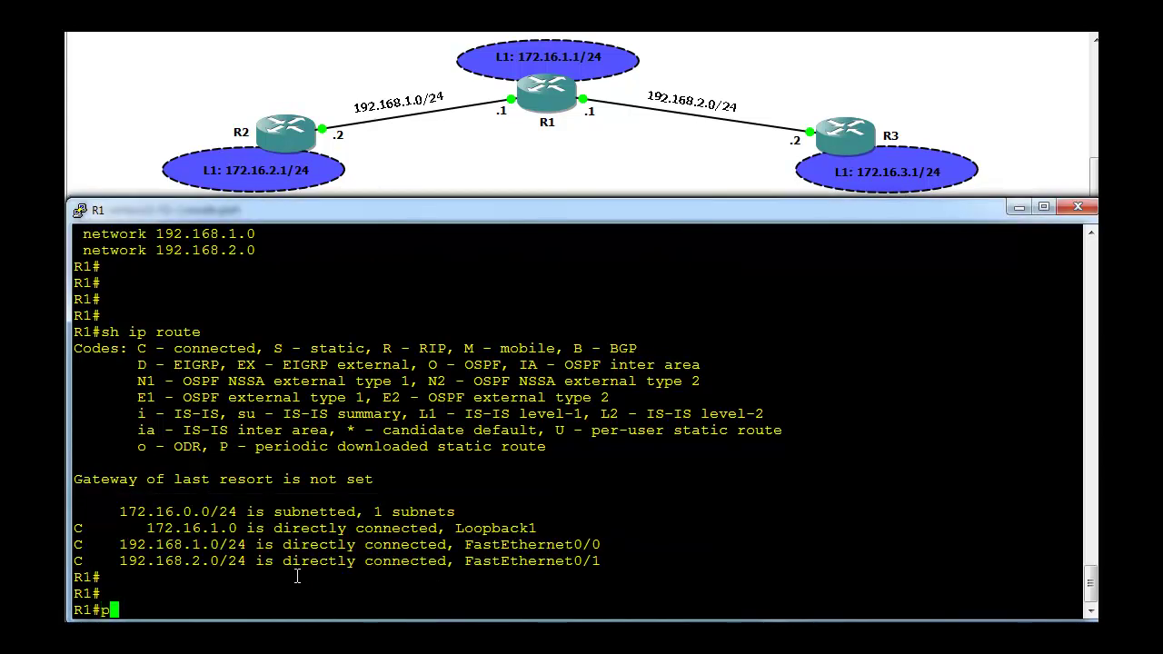
{"action": "key", "text": "BackSpace"}
{"action": "key", "text": "Up"}
{"action": "key", "text": "Up"}
{"action": "key", "text": "Up"}
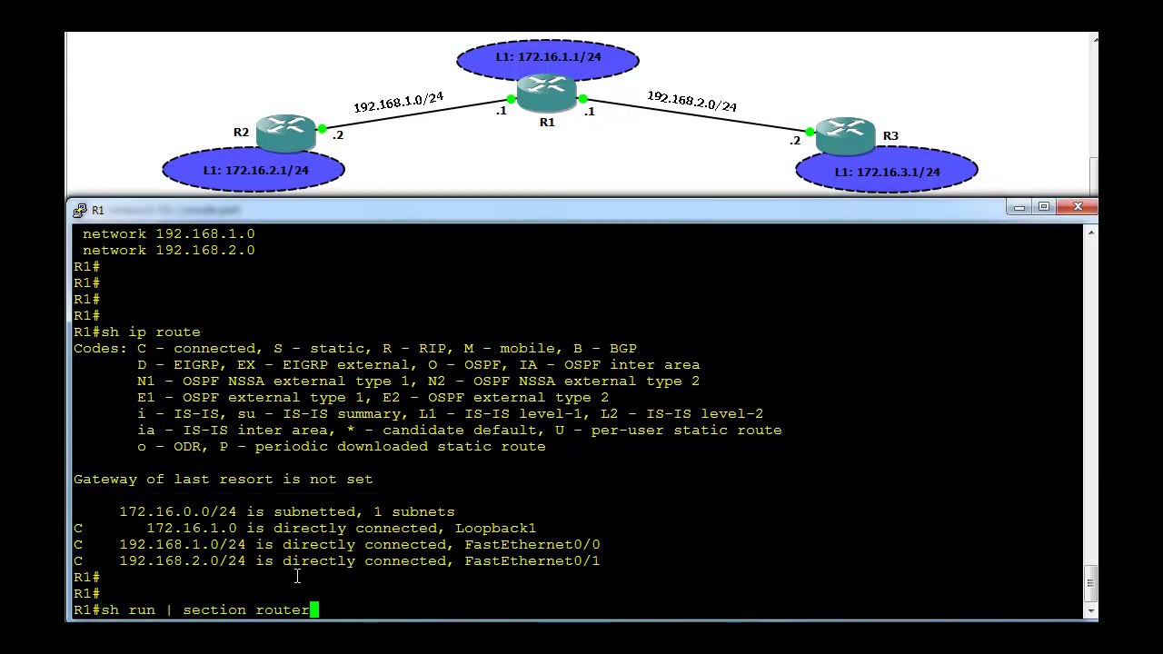
{"action": "key", "text": "Up"}
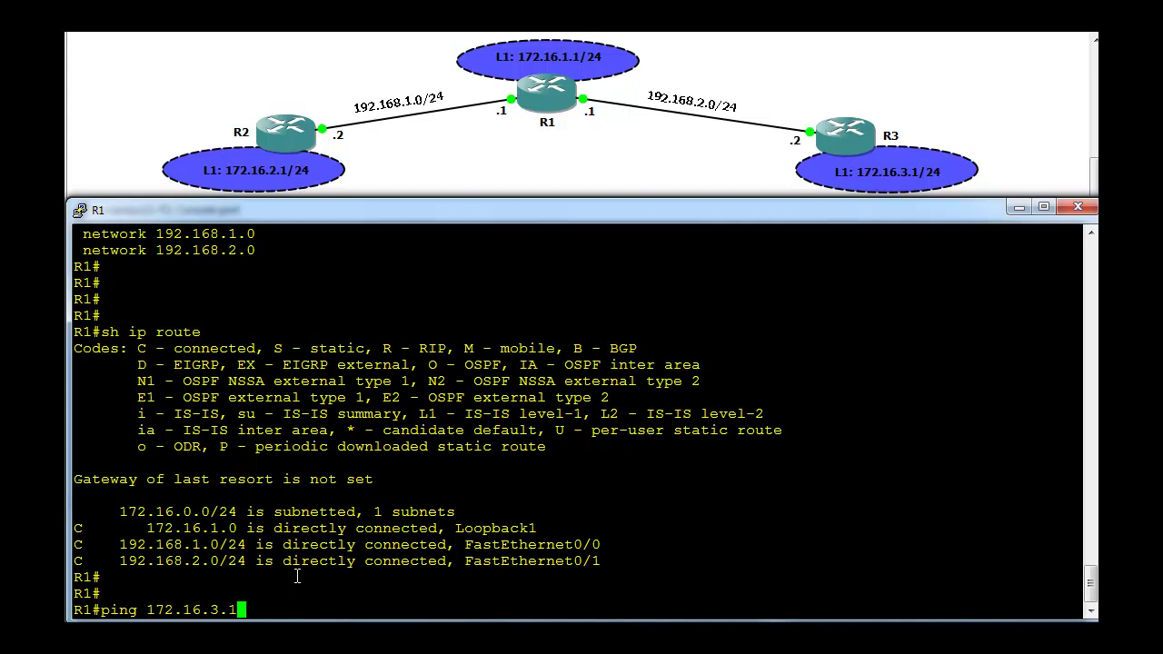
{"action": "key", "text": "Return"}
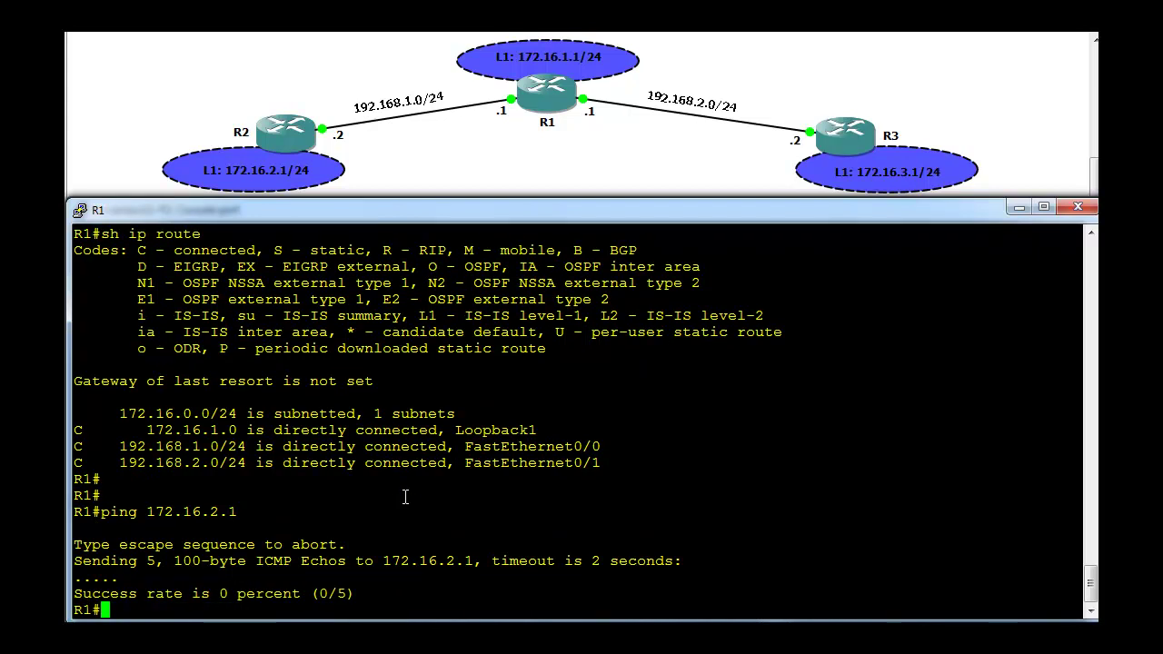
{"action": "key", "text": "Return"}
{"action": "key", "text": "Return"}
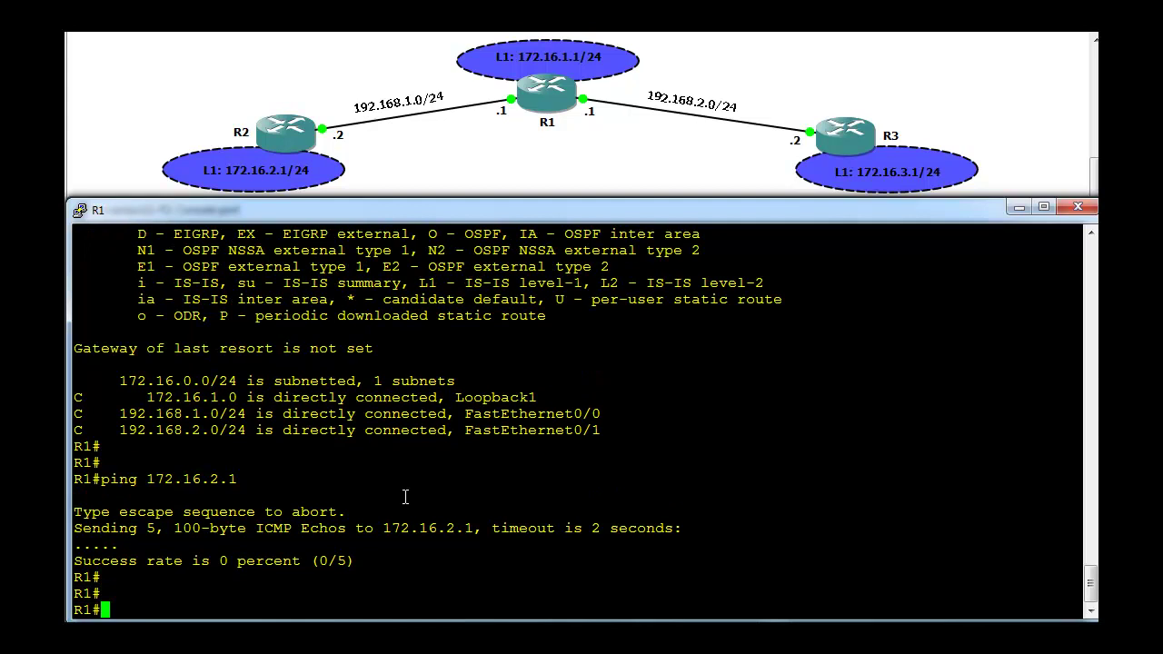
Set the RIP process on R1 to version 2 and return to the privileged prompt with "end".
{"action": "type", "text": "config t"}
{"action": "key", "text": "Return"}
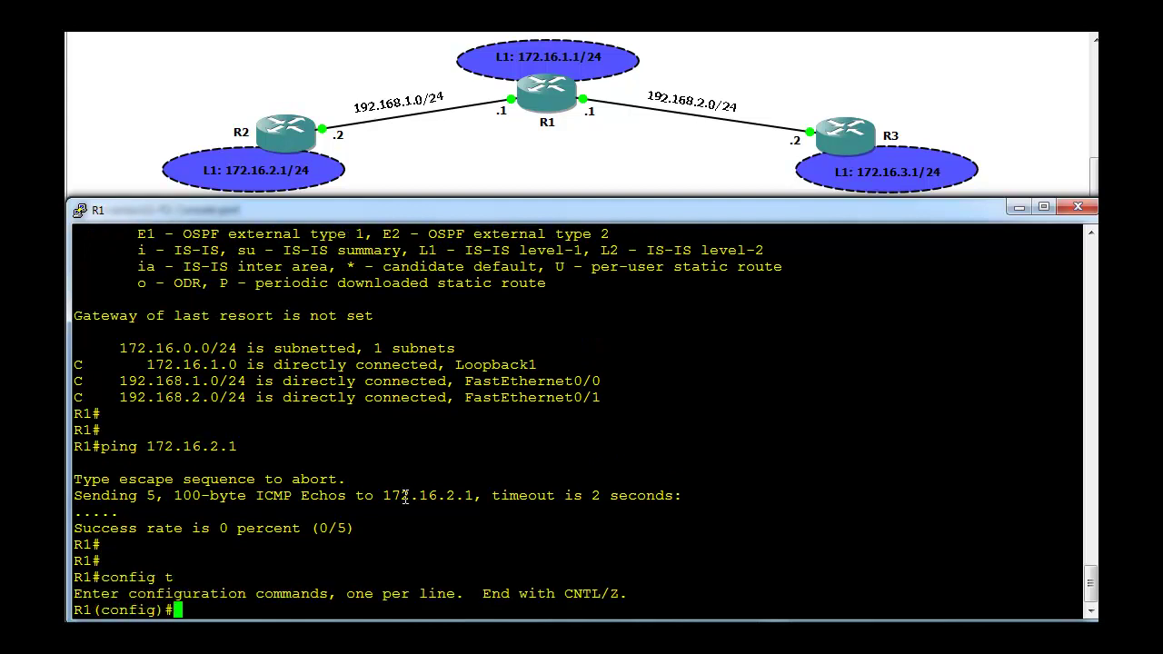
{"action": "type", "text": "router rip"}
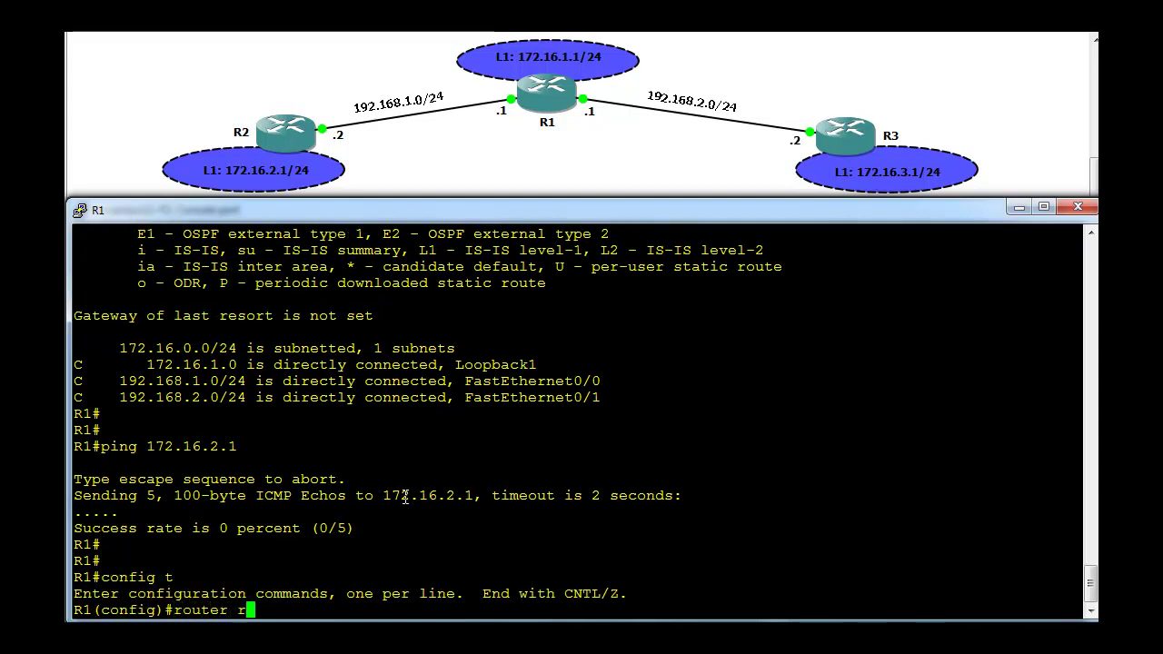
{"action": "key", "text": "Return"}
{"action": "type", "text": "version 2"}
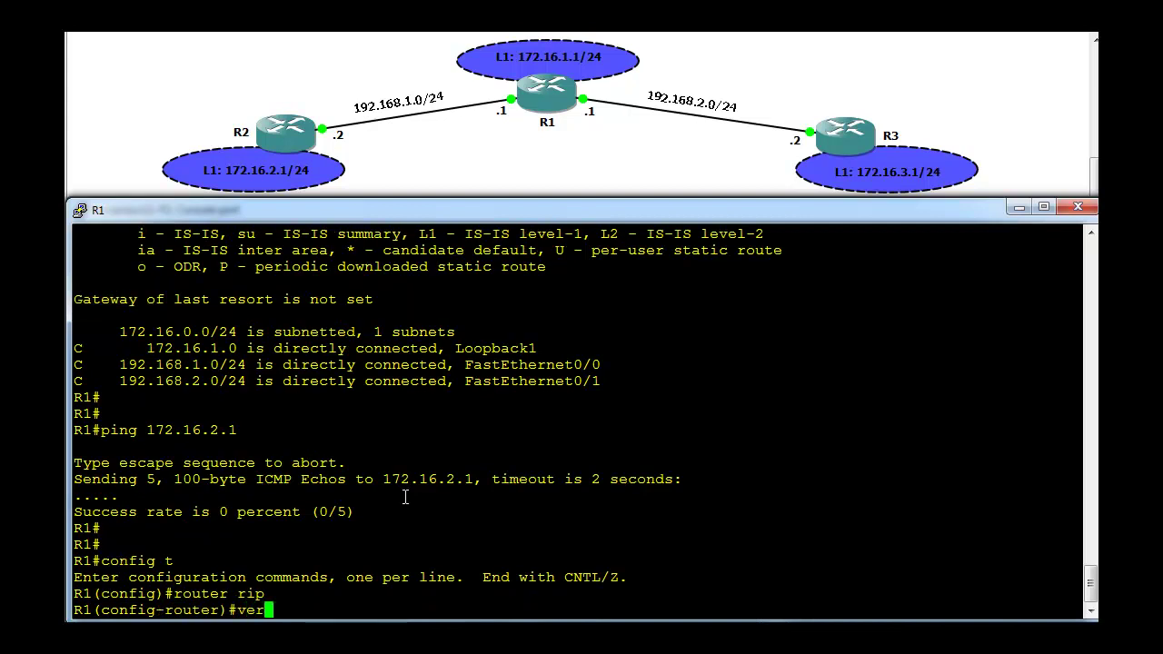
{"action": "key", "text": "Tab"}
{"action": "type", "text": "2"}
{"action": "key", "text": "Return"}
{"action": "type", "text": "end"}
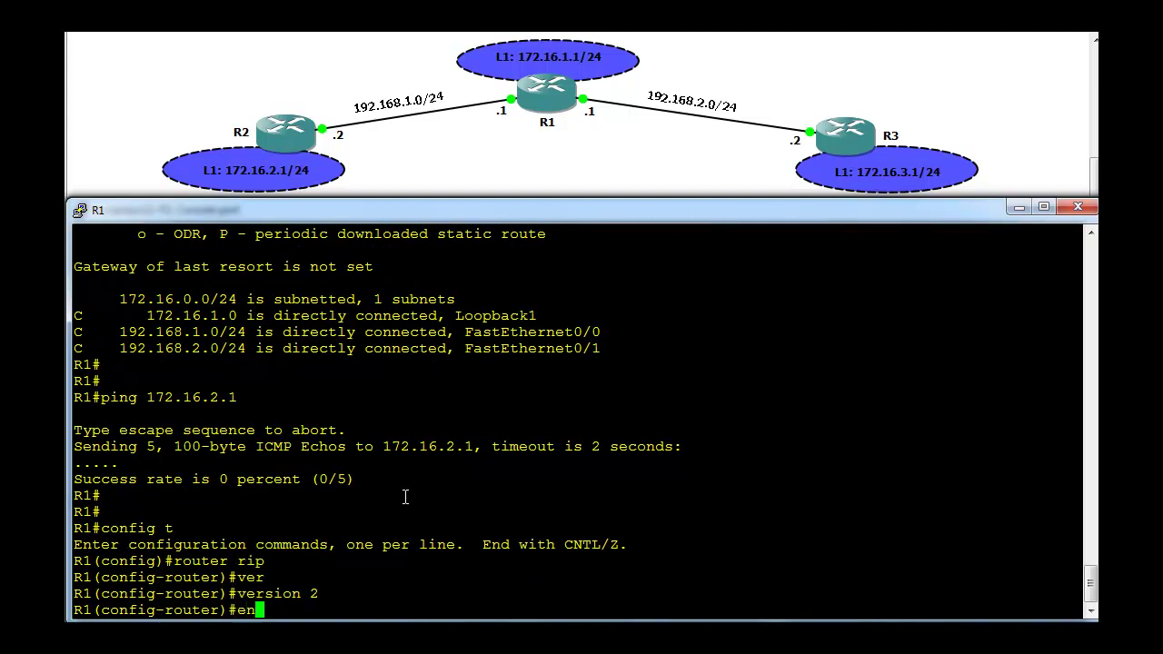
{"action": "key", "text": "Return"}
{"action": "key", "text": "Return"}
{"action": "key", "text": "Return"}
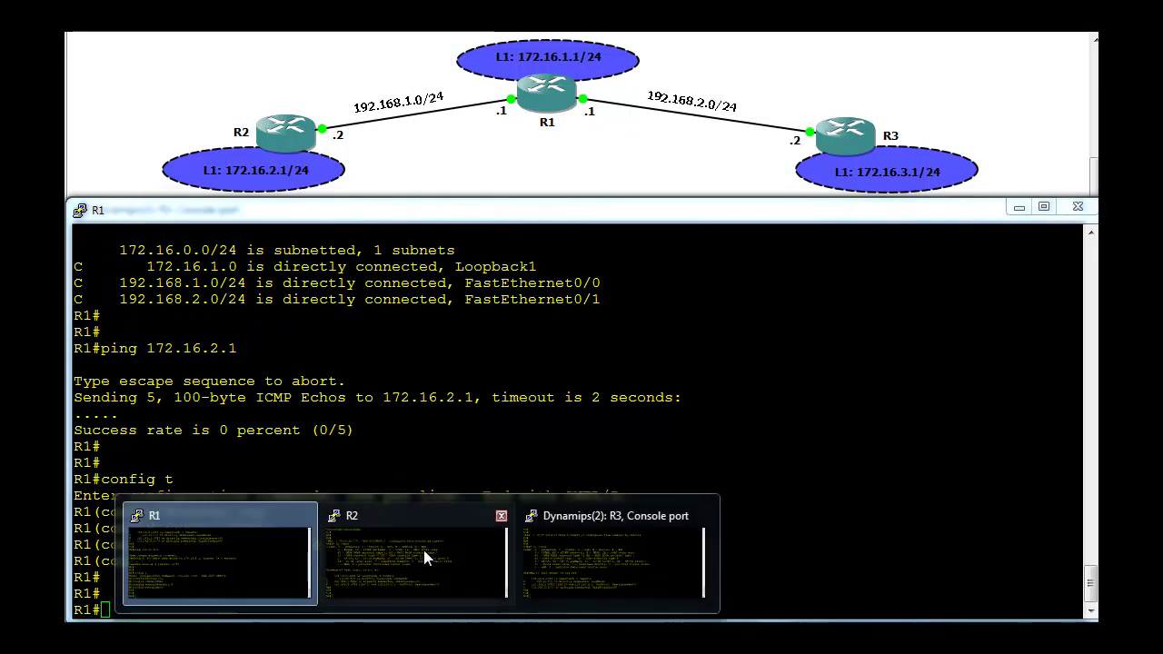
Switch to the R2 console, set its RIP process to version 2 with "ver 2", and leave configuration mode.
{"action": "left_click", "coordinate": [424, 554]}
{"action": "type", "text": "config t"}
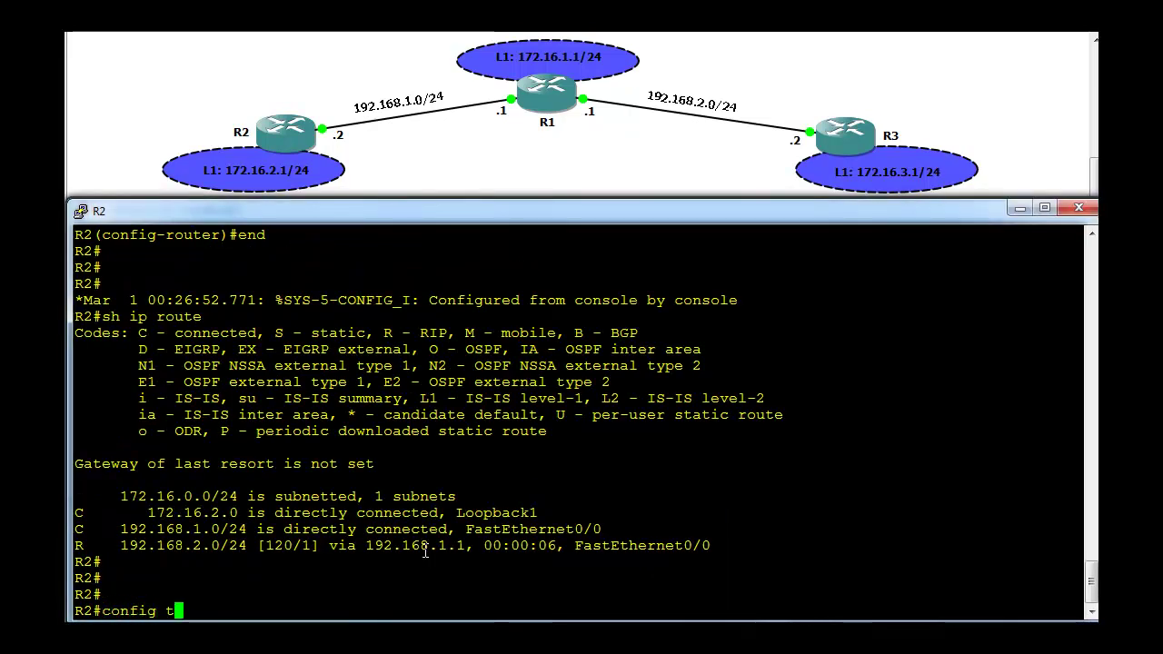
{"action": "key", "text": "Return"}
{"action": "type", "text": "router rip"}
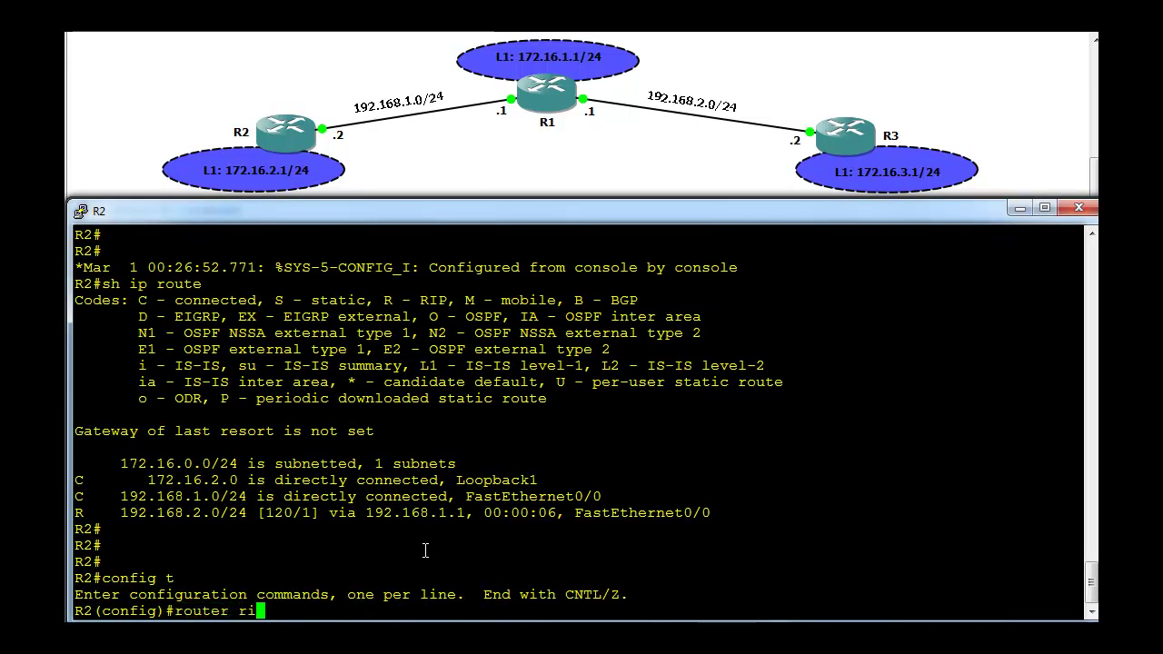
{"action": "key", "text": "Return"}
{"action": "type", "text": "ver "}
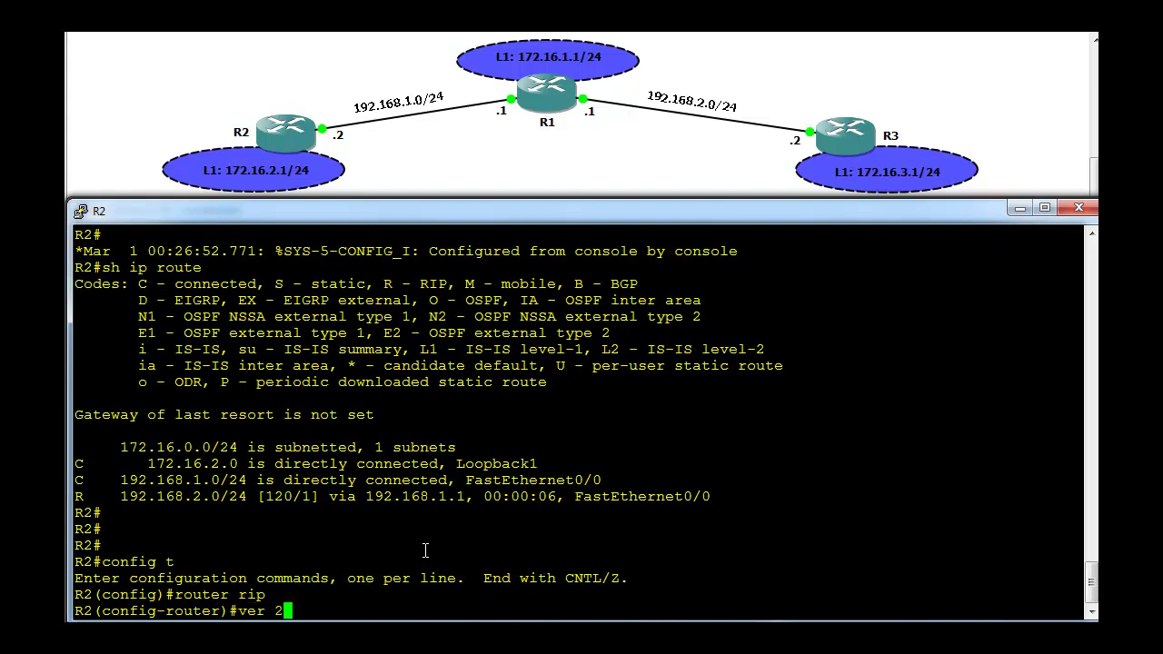
{"action": "type", "text": "2"}
{"action": "key", "text": "Return"}
{"action": "type", "text": "end"}
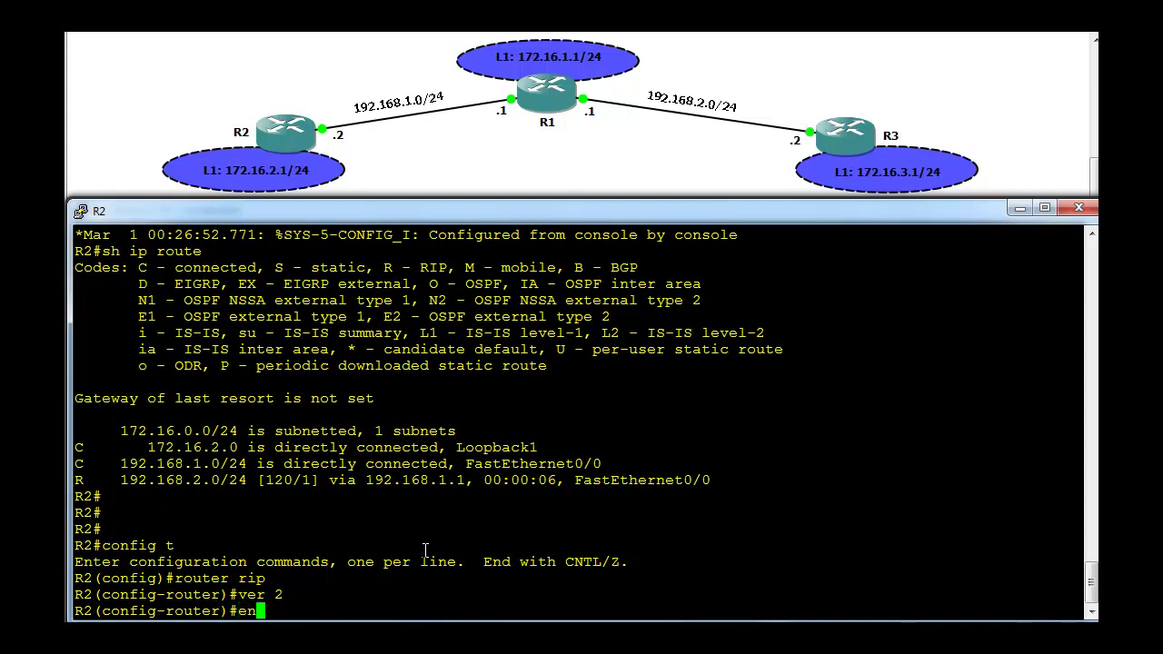
{"action": "key", "text": "Return"}
{"action": "key", "text": "Return"}
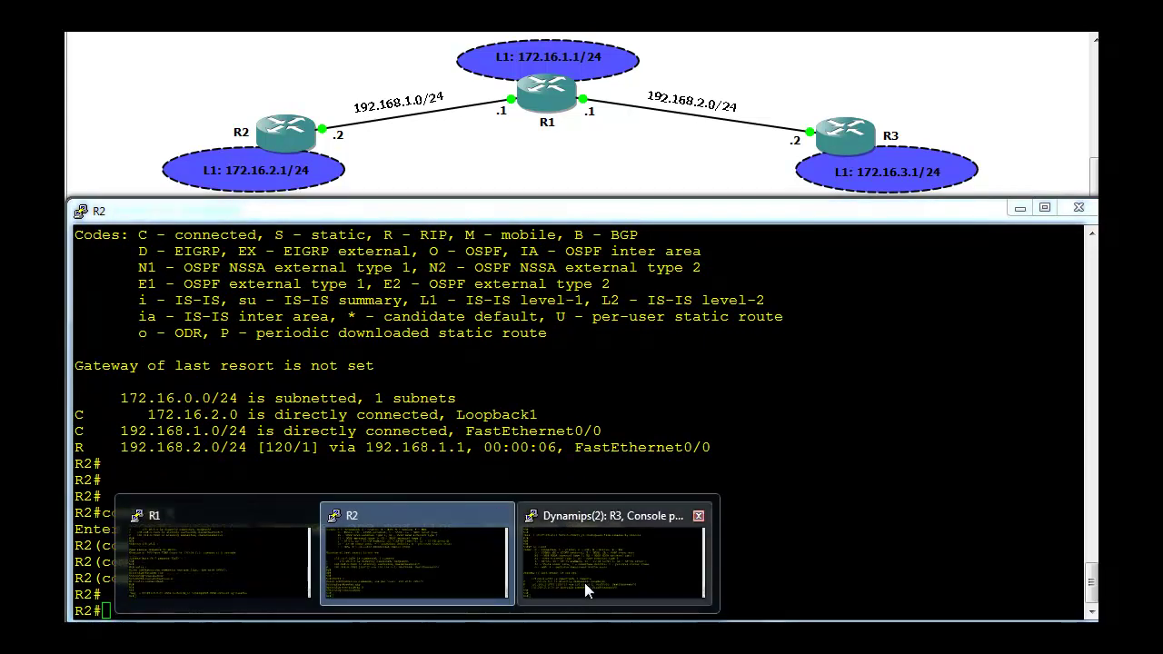
Switch to the R3 console, set its RIP process to version 2 with "ver 2", and leave configuration mode.
{"action": "left_click", "coordinate": [582, 587]}
{"action": "type", "text": "config t"}
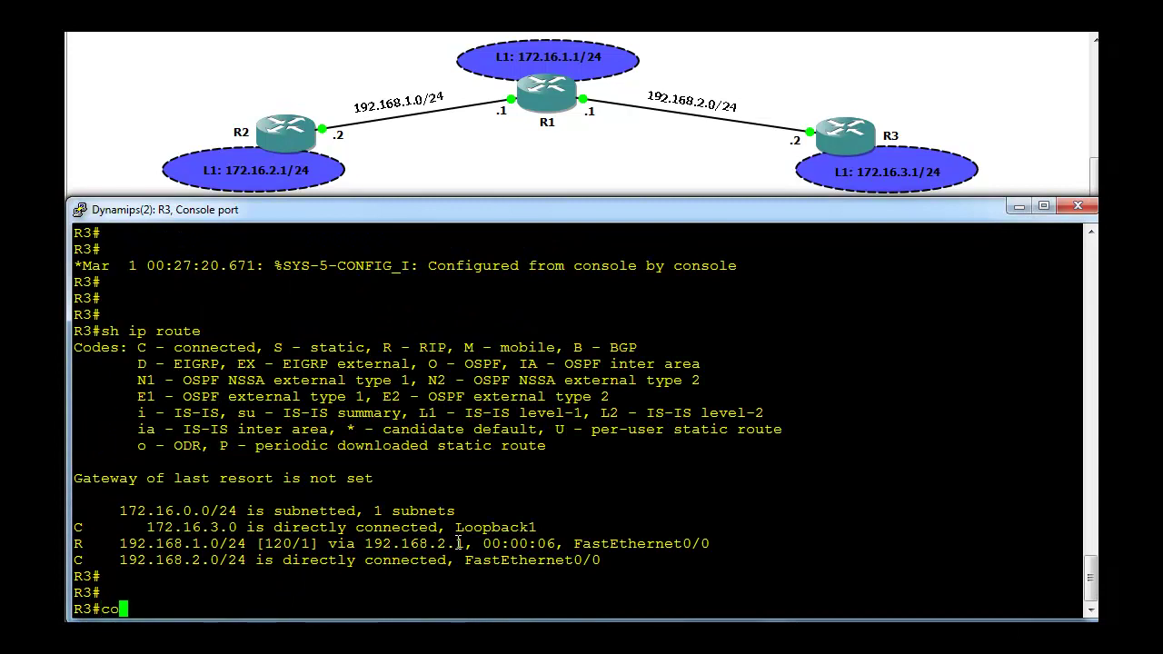
{"action": "key", "text": "Return"}
{"action": "type", "text": "router "}
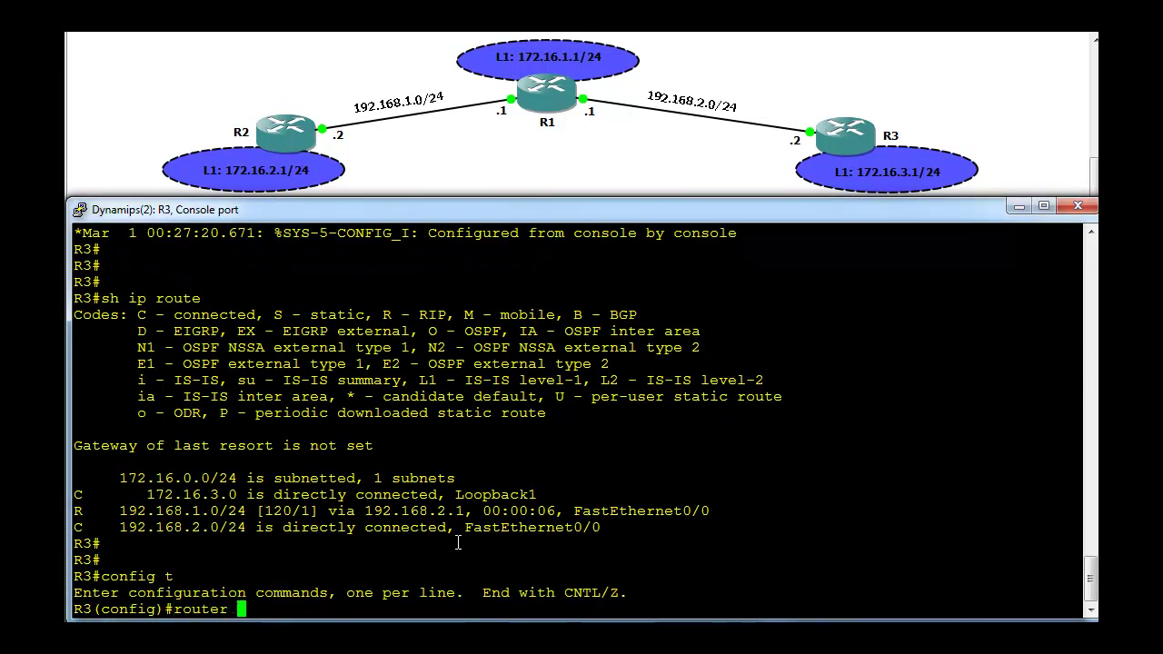
{"action": "type", "text": "rip"}
{"action": "key", "text": "Return"}
{"action": "type", "text": "ver 2"}
{"action": "key", "text": "Return"}
{"action": "key", "text": "Return"}
{"action": "type", "text": "end"}
{"action": "key", "text": "Return"}
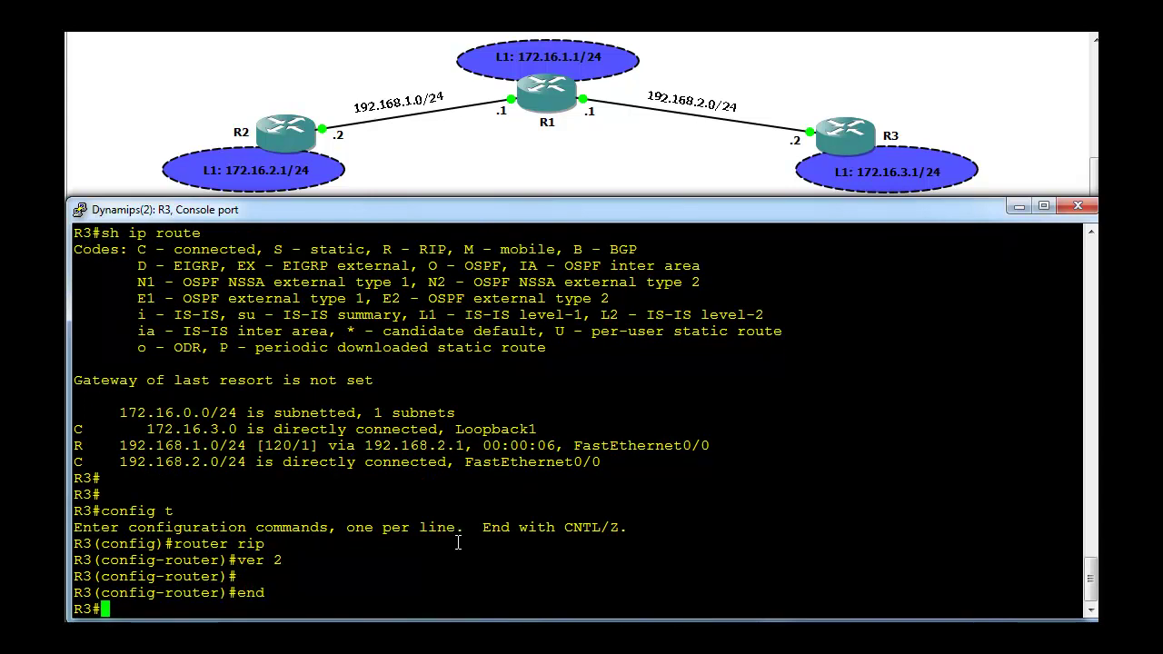
{"action": "key", "text": "Return"}
Switch to the R1 console and display its routing table with "sh ip route".
{"action": "left_click", "coordinate": [615, 556]}
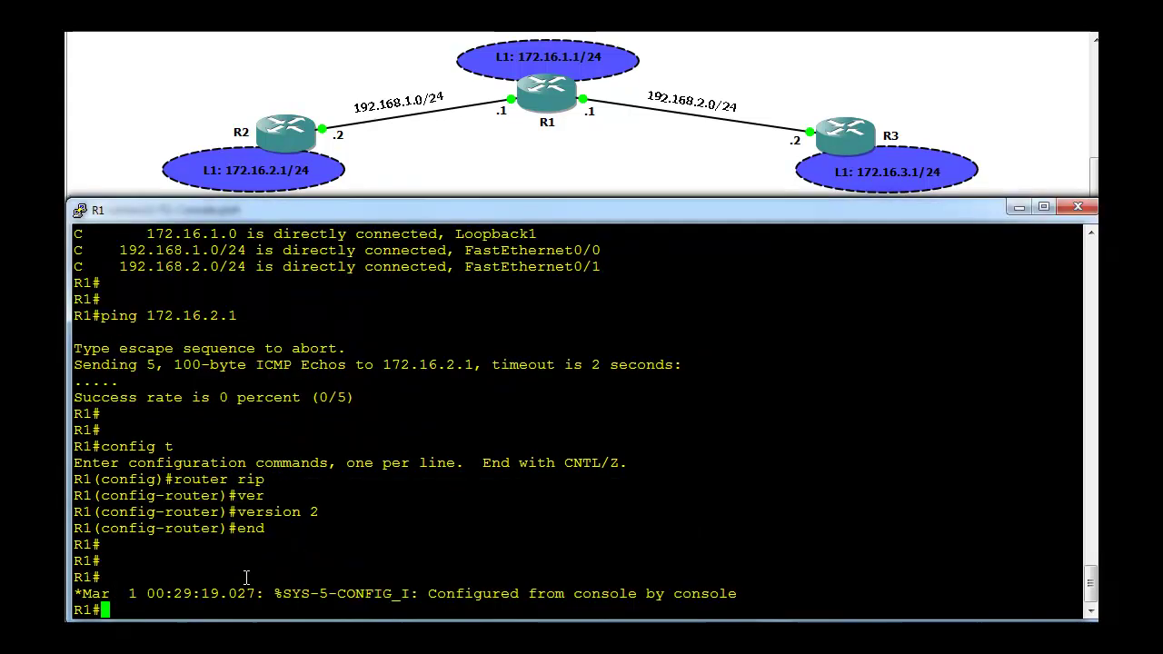
{"action": "key", "text": "Return"}
{"action": "key", "text": "Return"}
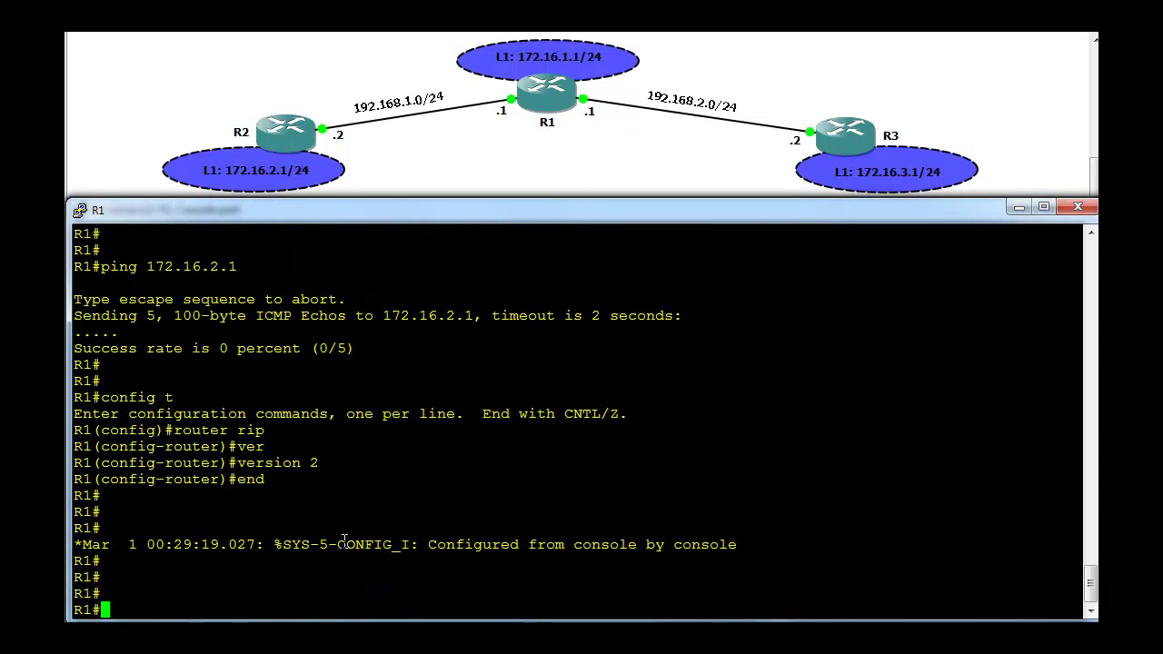
{"action": "type", "text": "sh ip rout"}
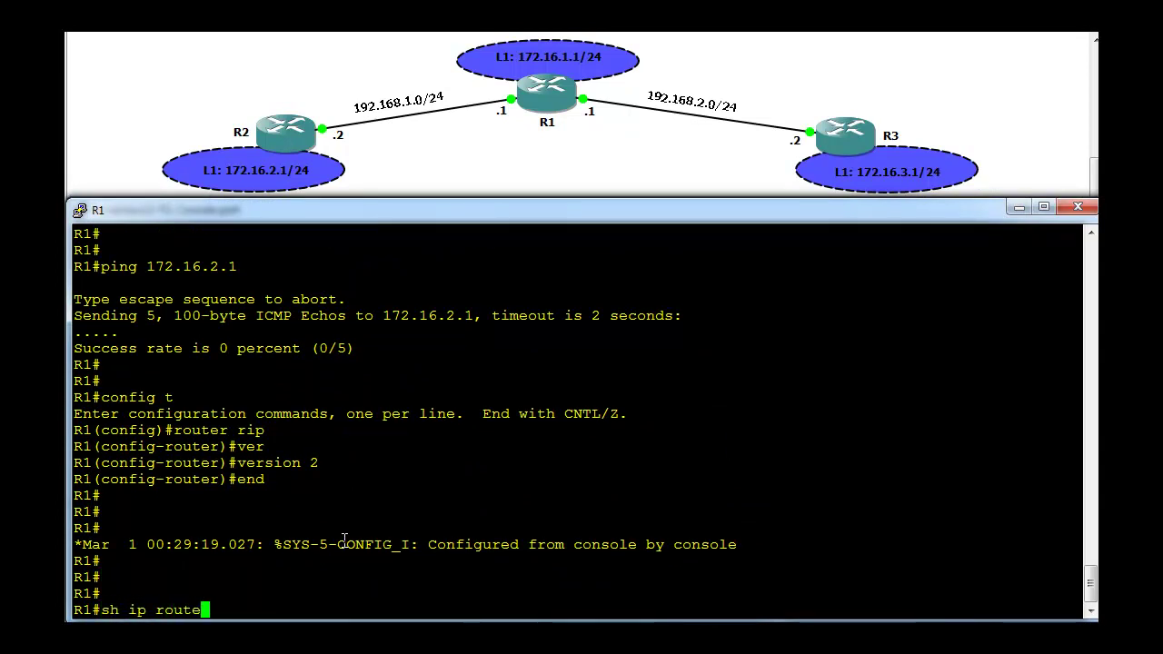
{"action": "type", "text": "e"}
{"action": "key", "text": "Return"}
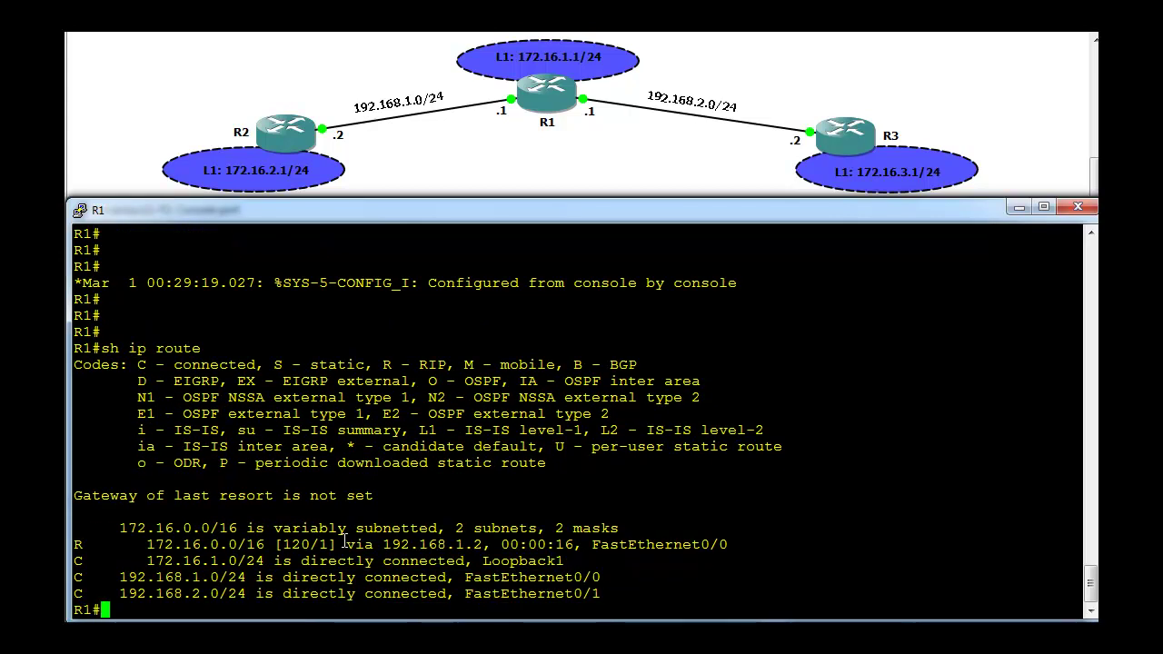
{"action": "key", "text": "Return"}
{"action": "key", "text": "Return"}
{"action": "key", "text": "Return"}
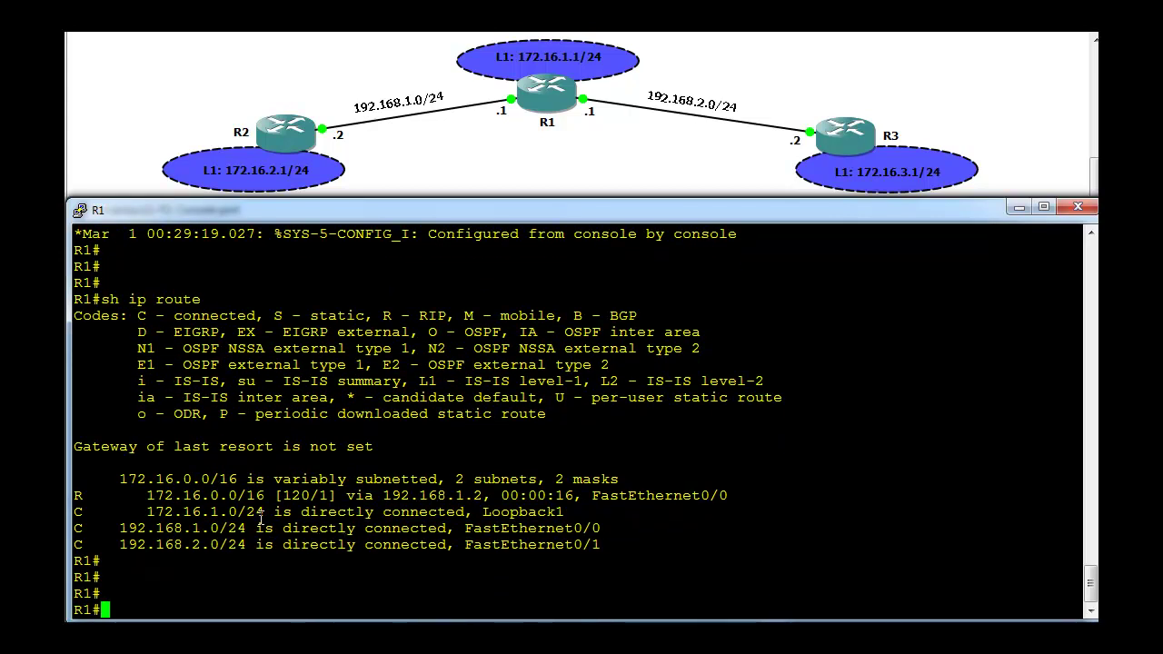
Examine the 172.16.0.0/16 network heading and its RIP-learned route in R1's routing table.
{"action": "double_click", "coordinate": [199, 479]}
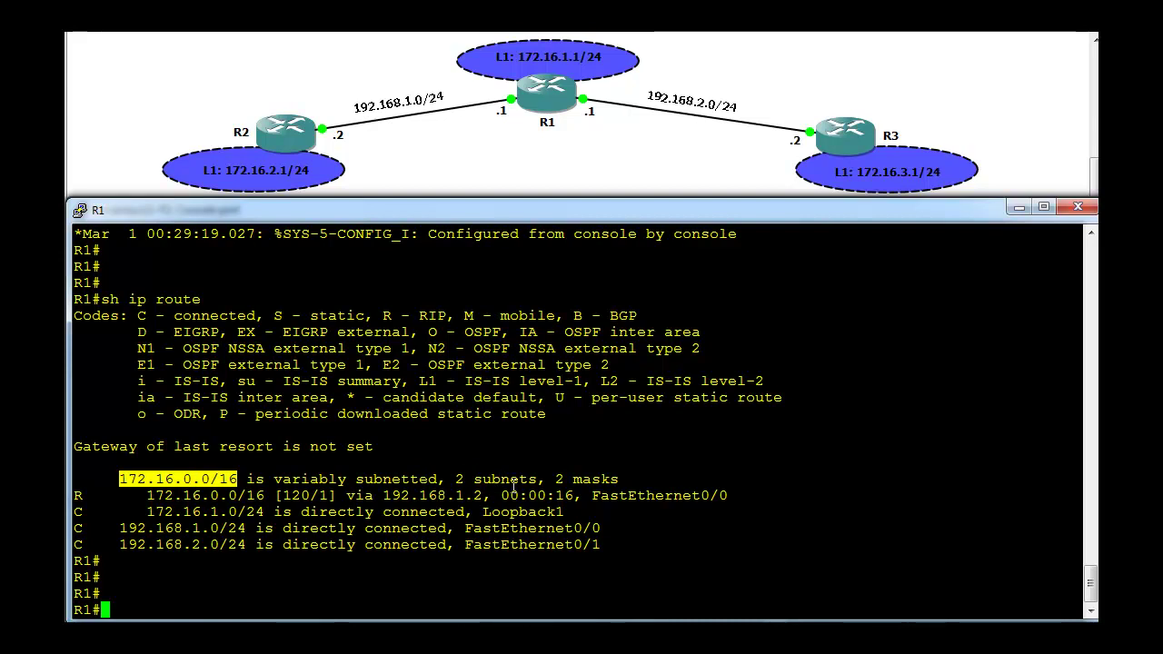
{"action": "double_click", "coordinate": [201, 496]}
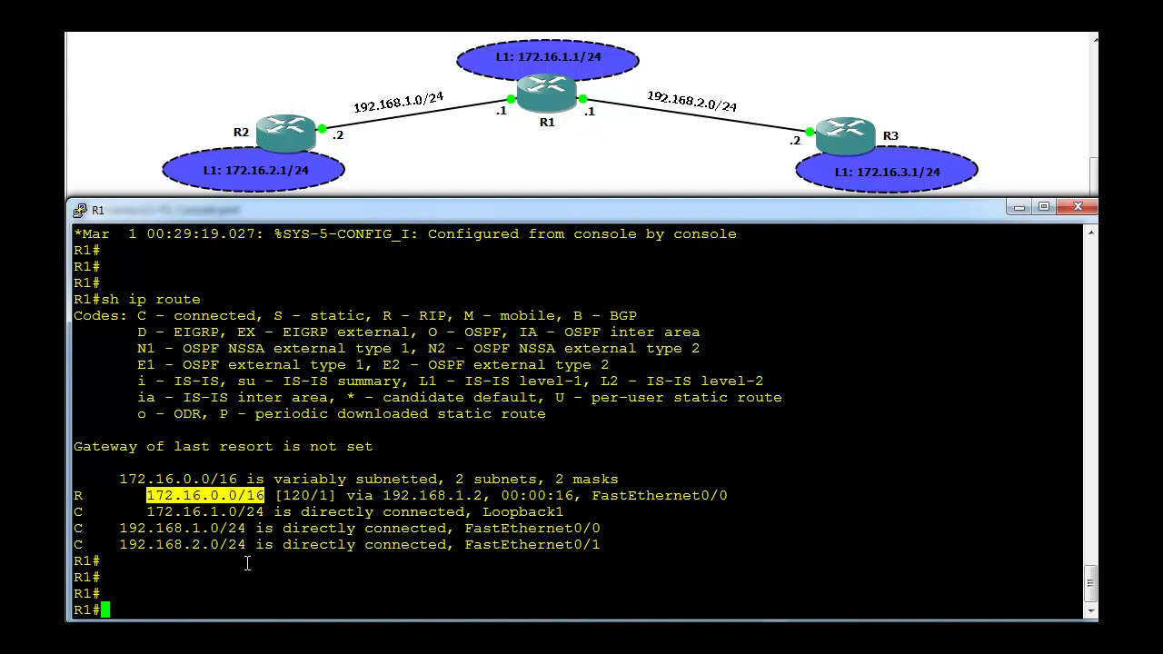
{"action": "left_click", "coordinate": [188, 545]}
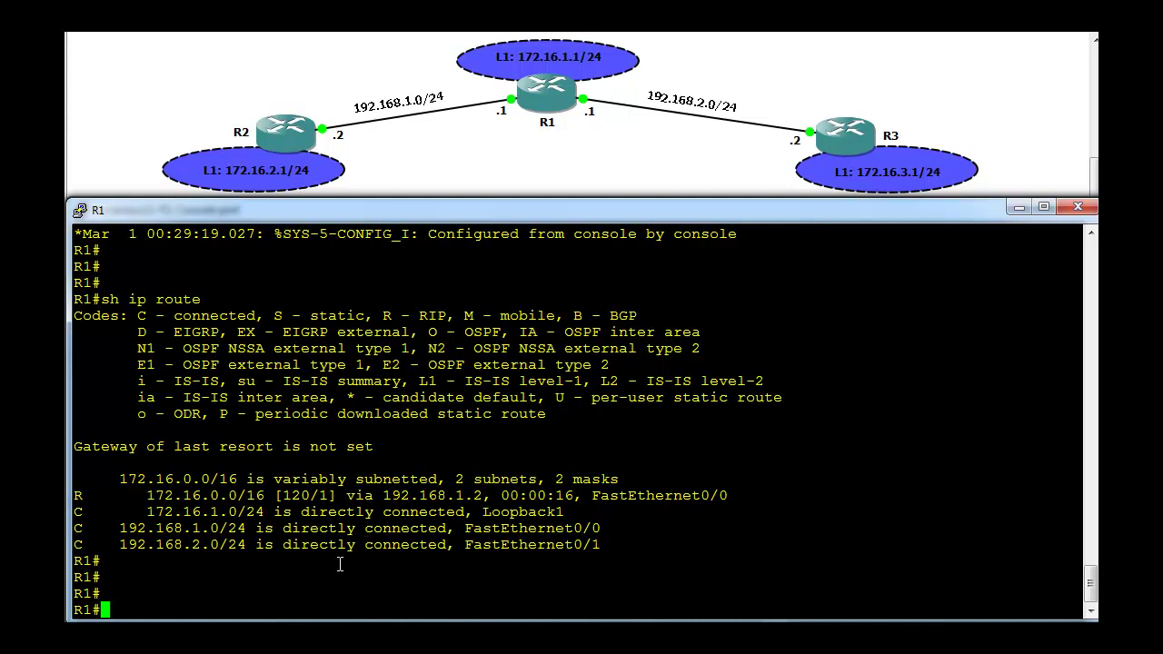
Switch to the R2 console and display its routing table with "sh ip route".
{"action": "left_click", "coordinate": [418, 621]}
{"action": "left_click", "coordinate": [380, 586]}
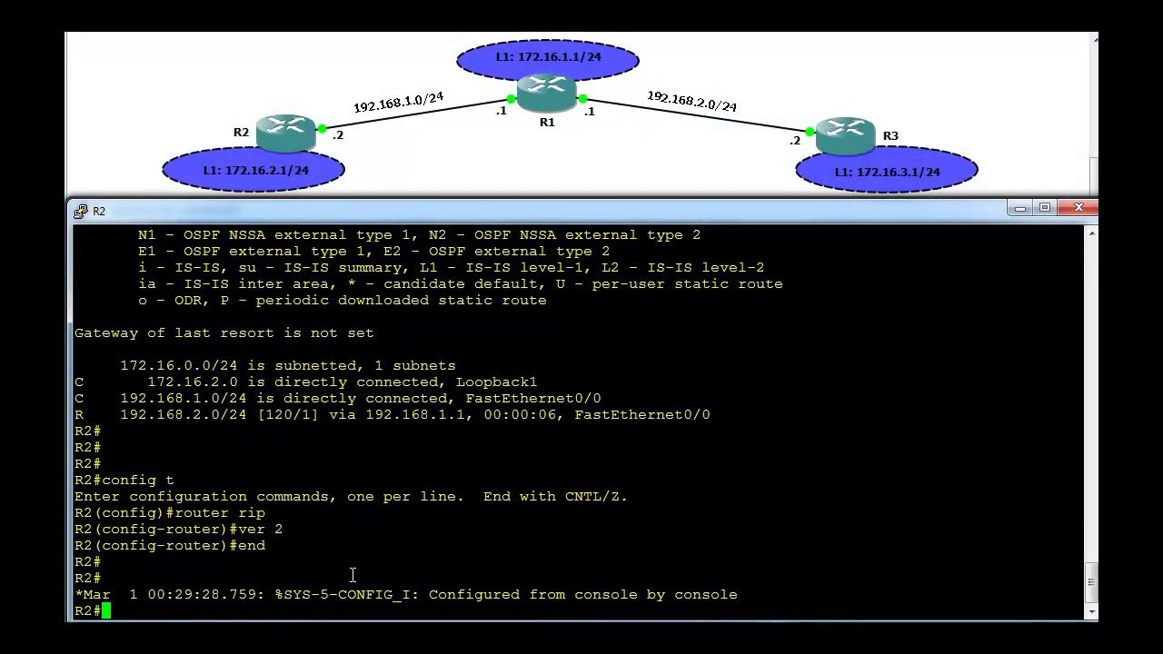
{"action": "key", "text": "Return"}
{"action": "key", "text": "Return"}
{"action": "type", "text": "sh ip"}
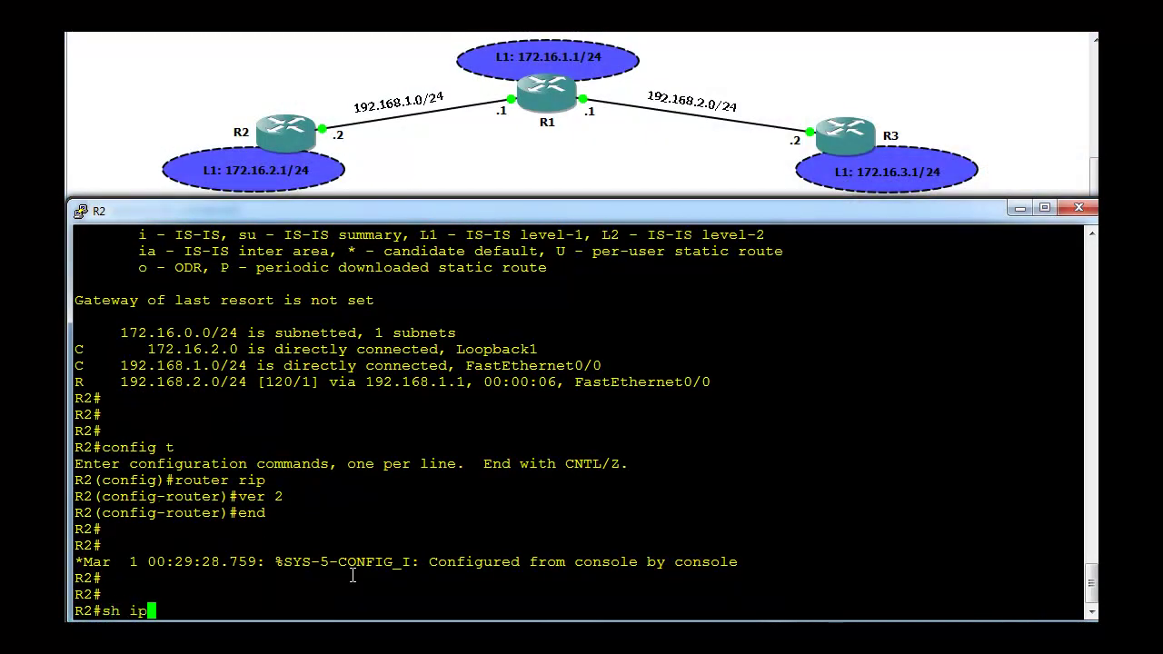
{"action": "type", "text": " route"}
{"action": "key", "text": "Return"}
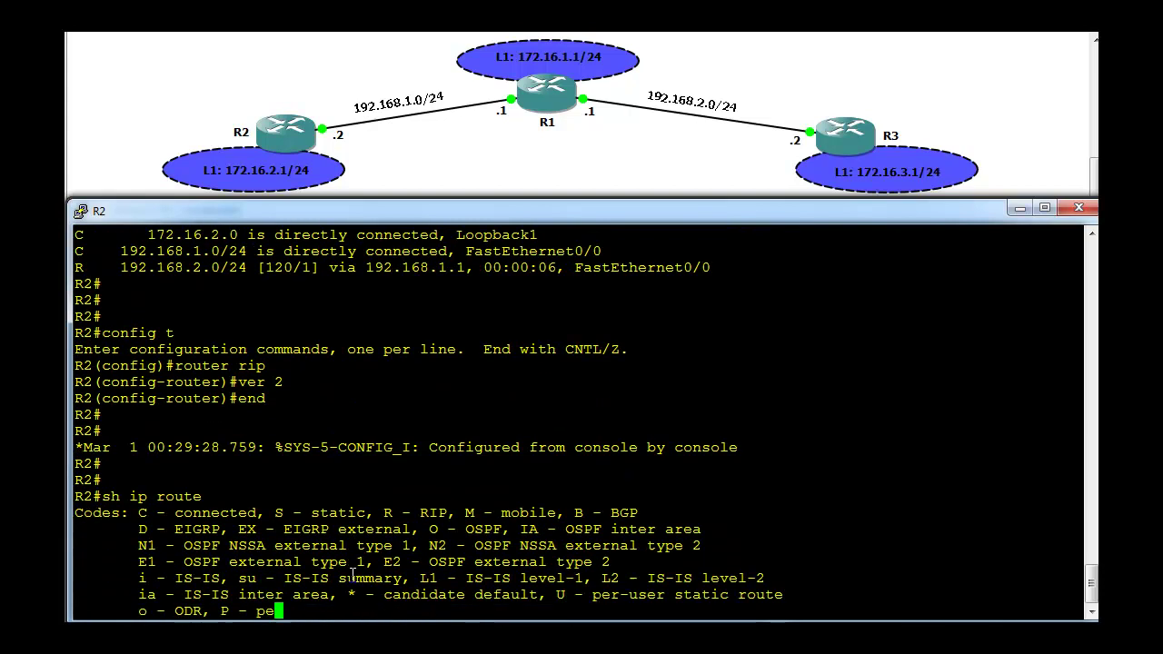
{"action": "key", "text": "Return"}
{"action": "key", "text": "Return"}
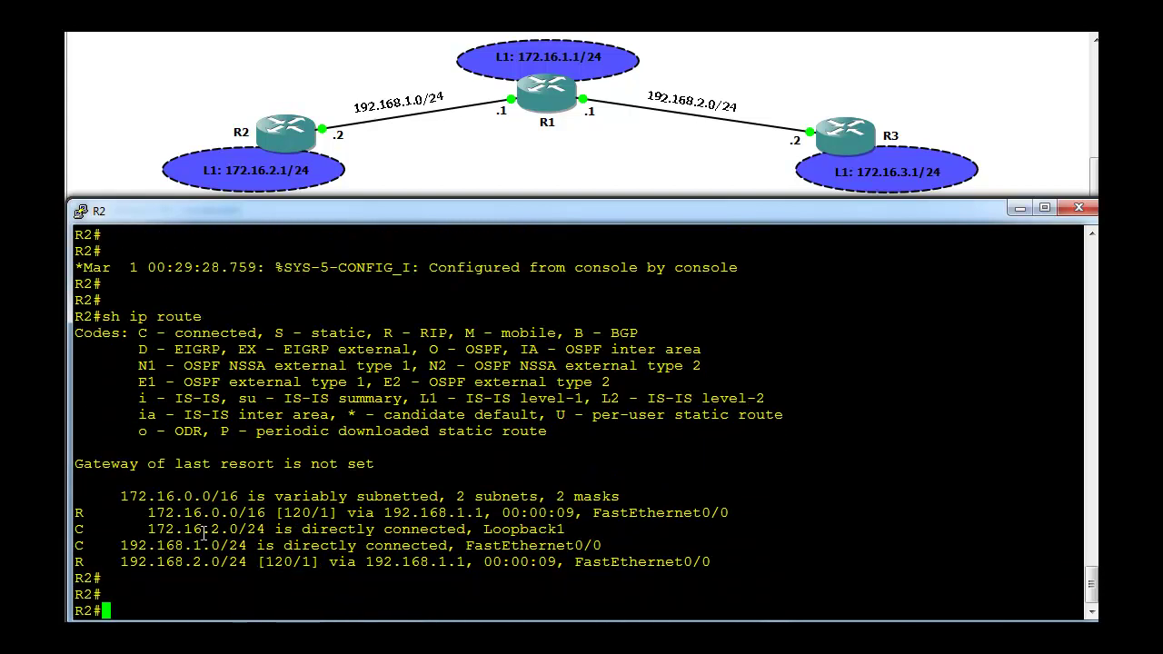
Examine the RIP-learned 172.16.0.0/16 route and the "variably subnetted" note in R2's routing table.
{"action": "double_click", "coordinate": [181, 516]}
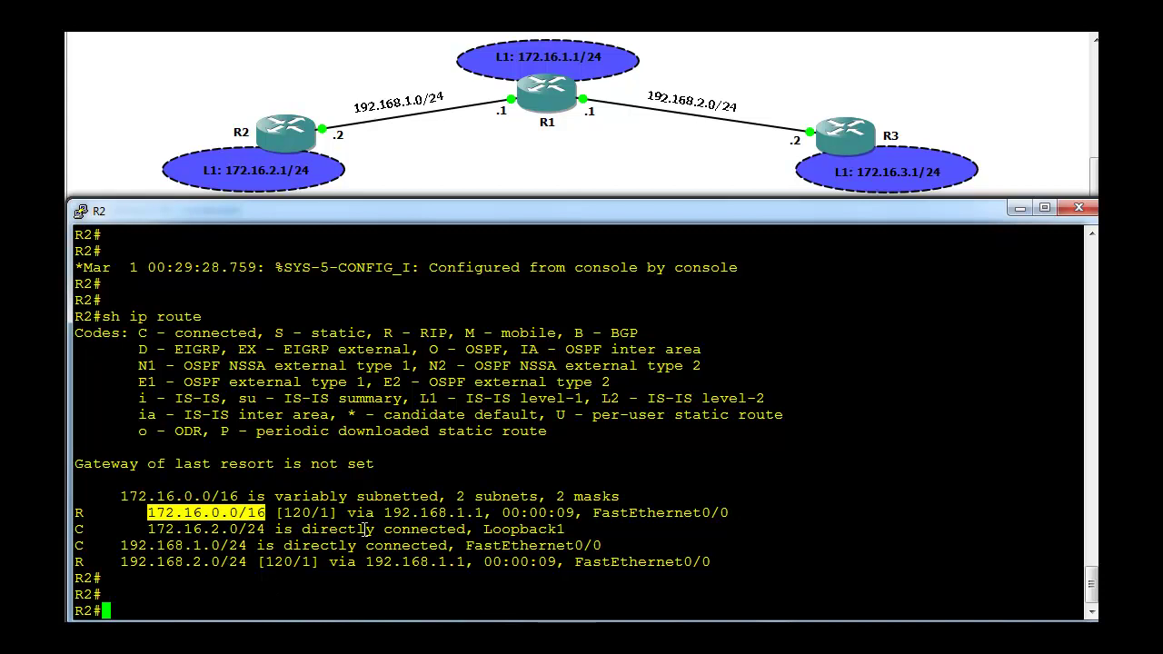
{"action": "left_click_drag", "start_coordinate": [278, 499], "coordinate": [423, 493]}
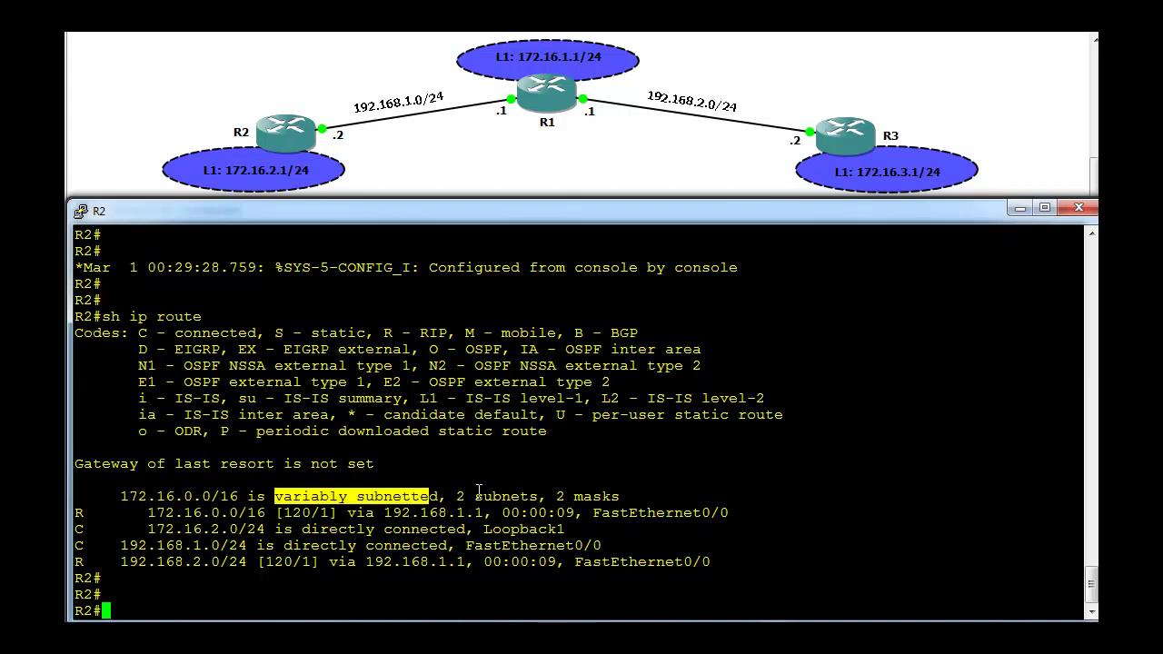
{"action": "left_click", "coordinate": [492, 491]}
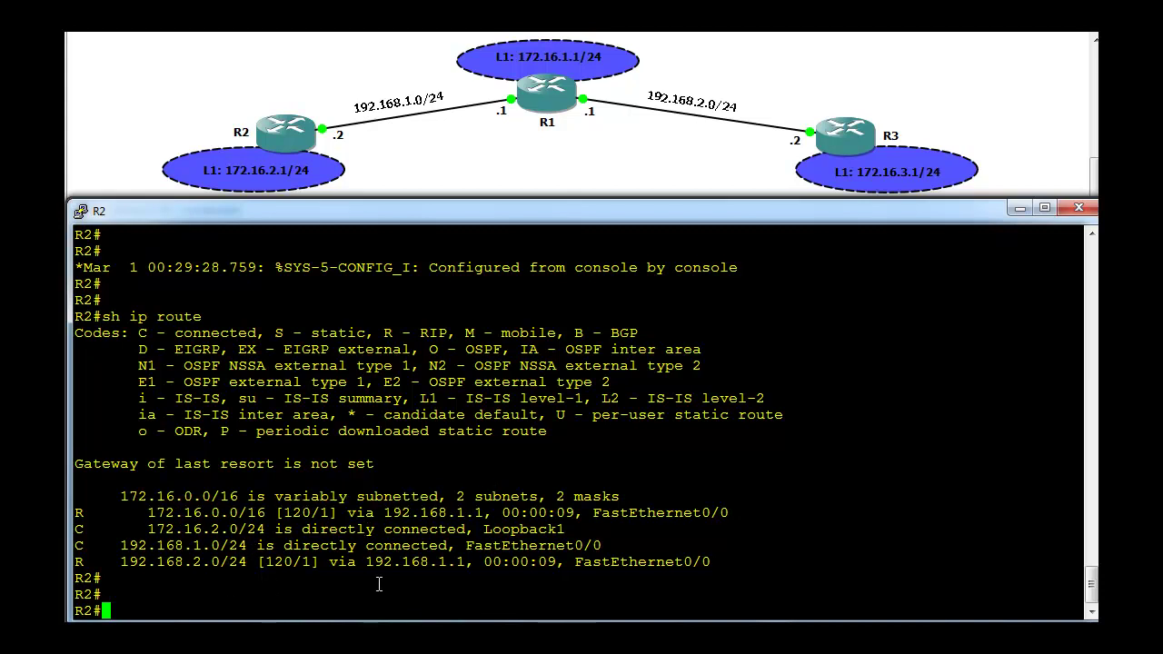
Switch to the R3 console and display its routing table with "sh ip route".
{"action": "mouse_move", "coordinate": [514, 607]}
{"action": "left_click", "coordinate": [554, 572]}
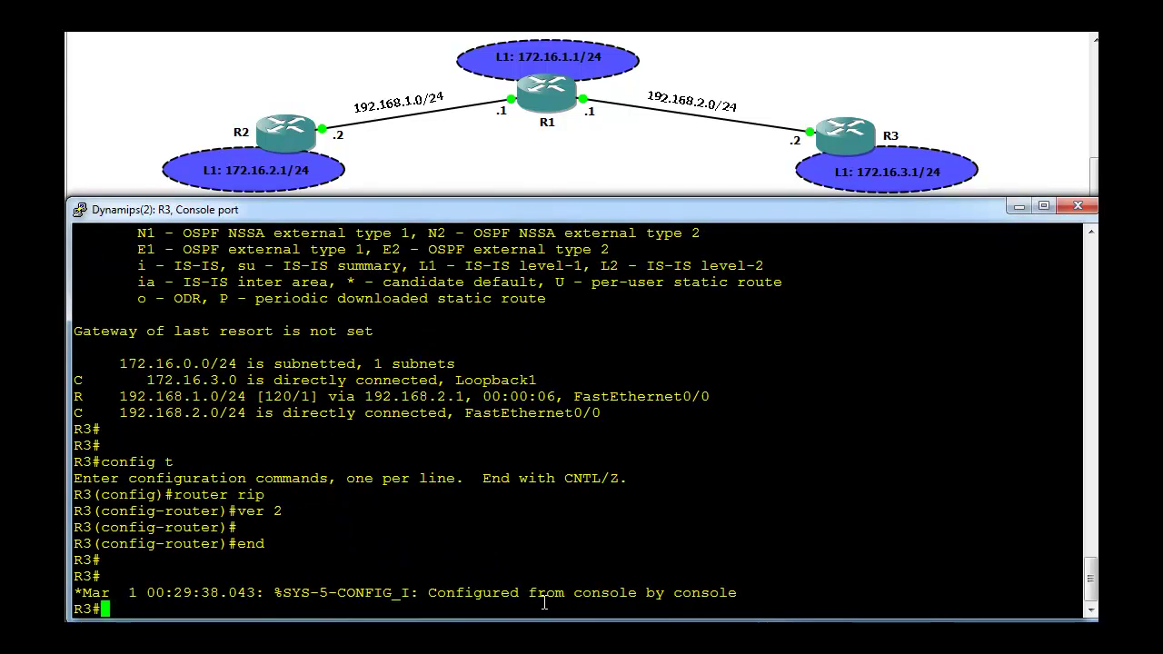
{"action": "key", "text": "Return"}
{"action": "key", "text": "Return"}
{"action": "type", "text": "sh "}
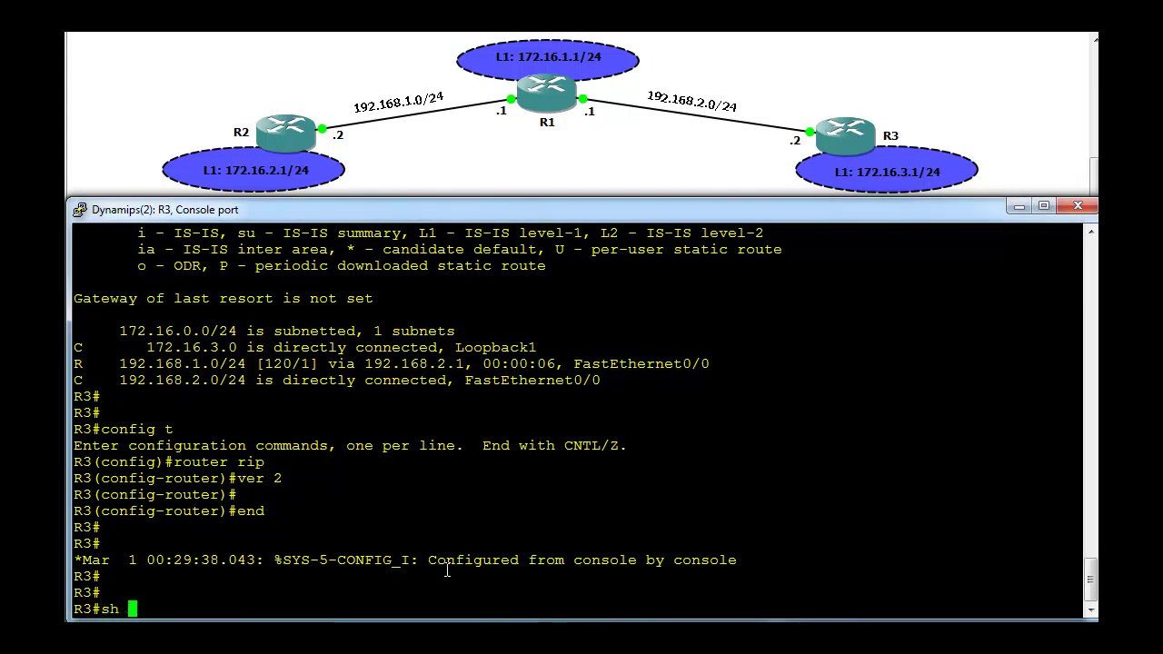
{"action": "type", "text": "ip route"}
{"action": "key", "text": "Return"}
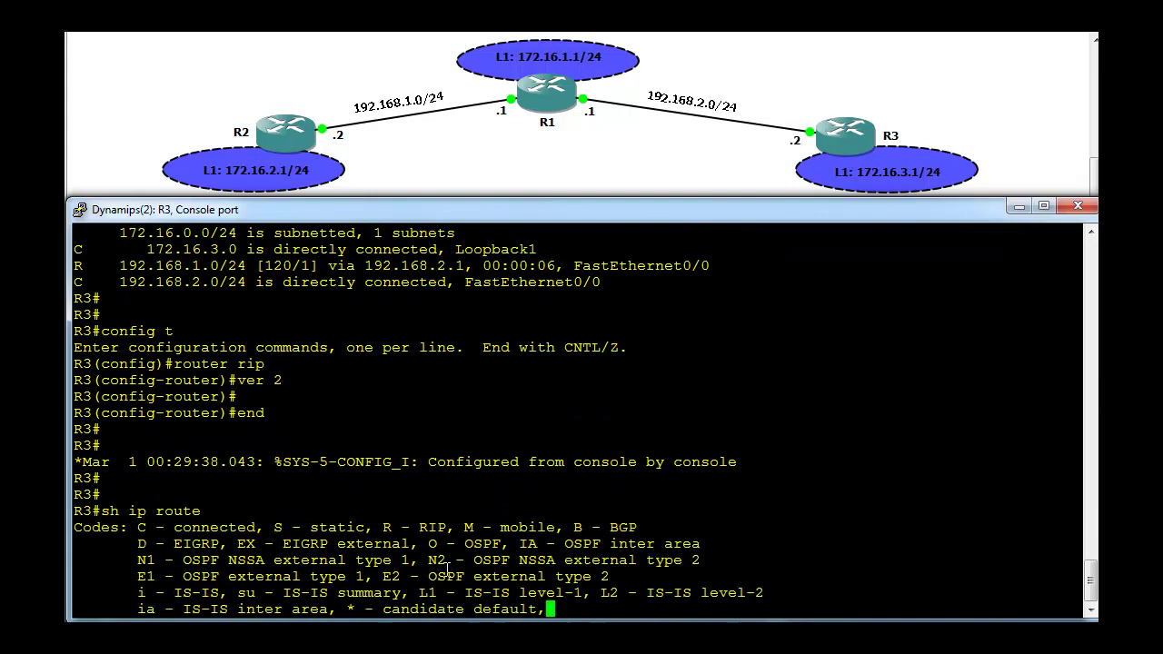
{"action": "key", "text": "Return"}
{"action": "key", "text": "Return"}
{"action": "key", "text": "Return"}
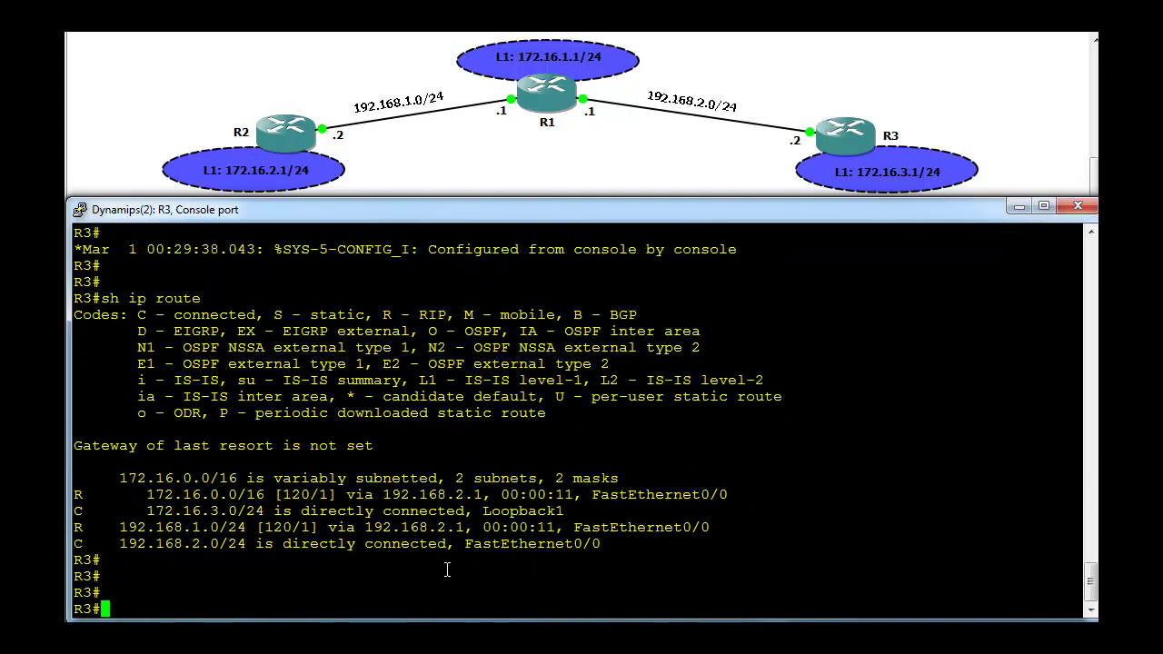
Examine the RIP-learned routes 172.16.0.0/16 and 192.168.1.0/24 in R3's routing table.
{"action": "double_click", "coordinate": [170, 494]}
{"action": "left_click", "coordinate": [164, 518]}
{"action": "double_click", "coordinate": [179, 494]}
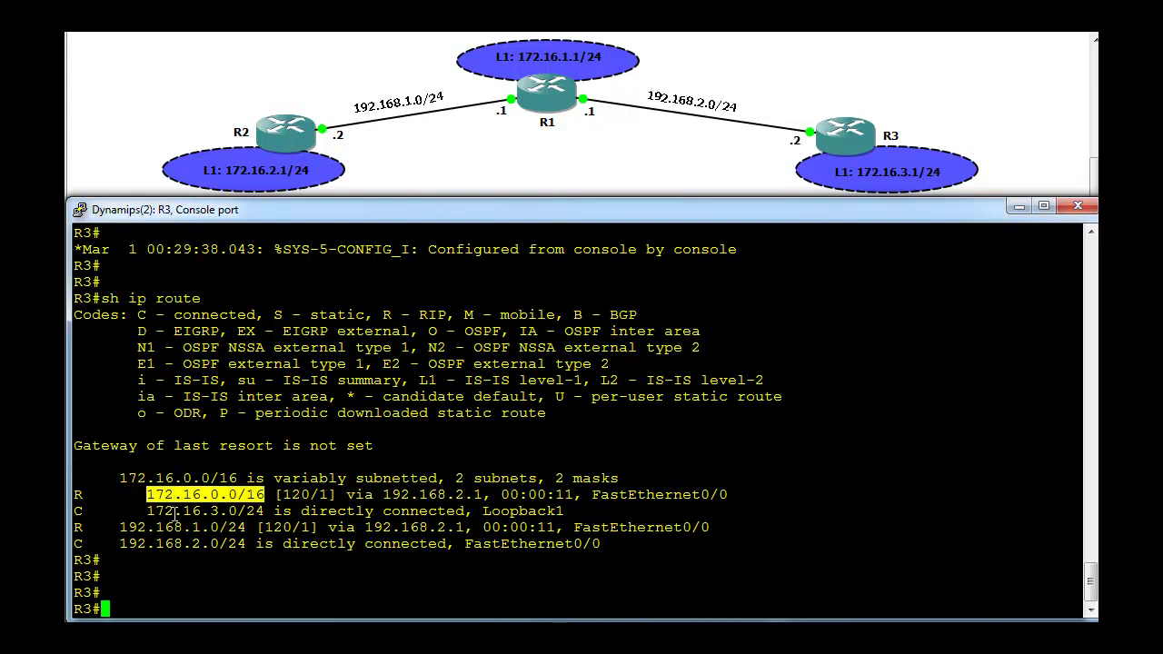
{"action": "double_click", "coordinate": [170, 526]}
{"action": "left_click", "coordinate": [192, 554]}
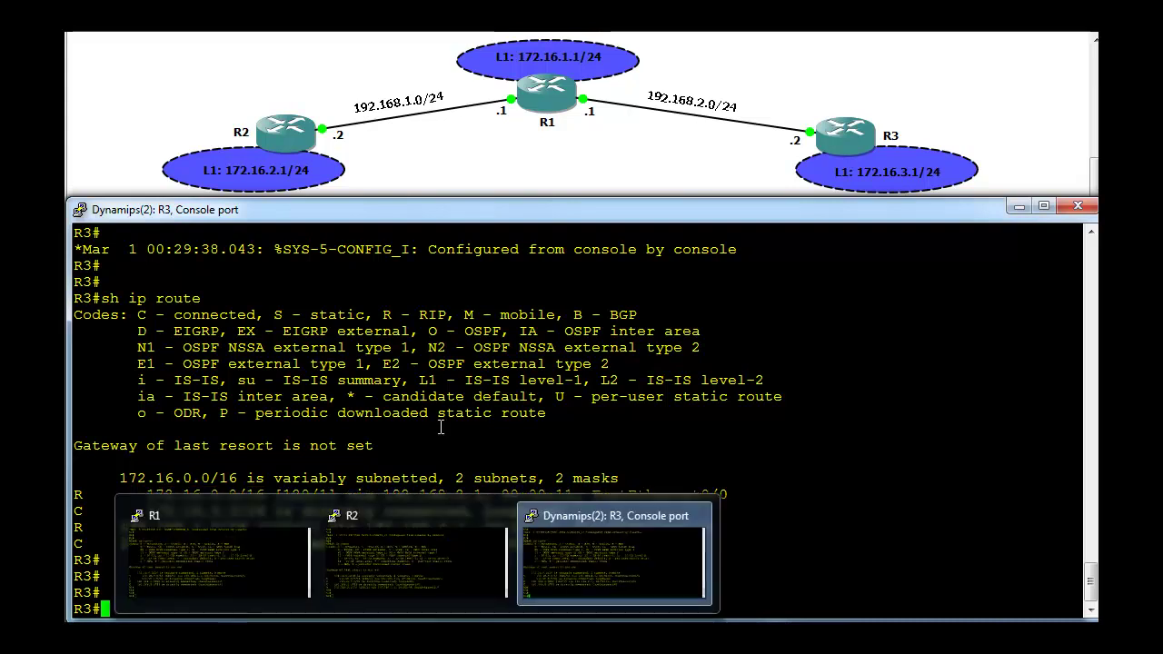
Return to the R1 console and retest reachability of R2's loopback with "ping 172.16.2.1".
{"action": "mouse_move", "coordinate": [420, 636]}
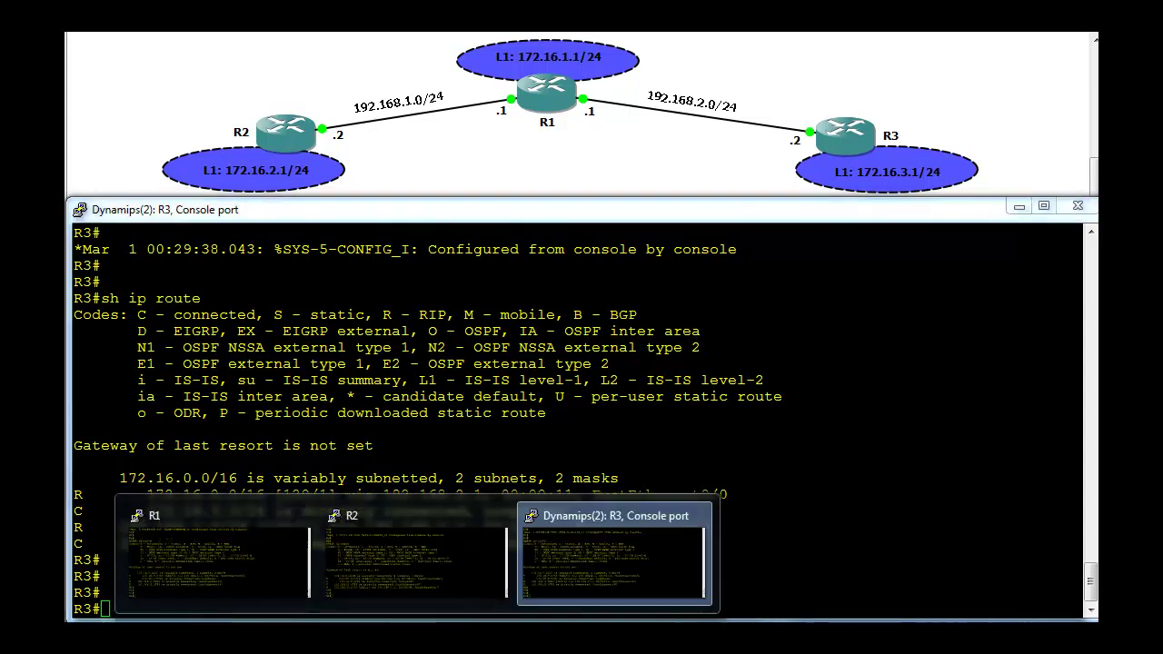
{"action": "left_click", "coordinate": [431, 579]}
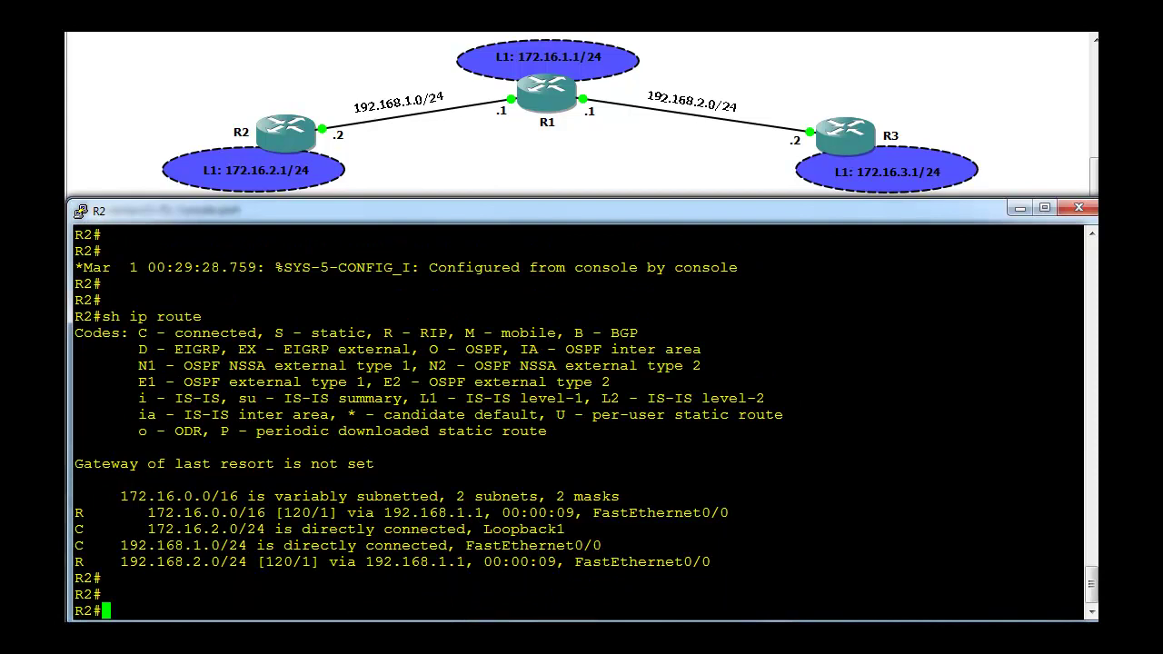
{"action": "mouse_move", "coordinate": [420, 636]}
{"action": "left_click", "coordinate": [263, 573]}
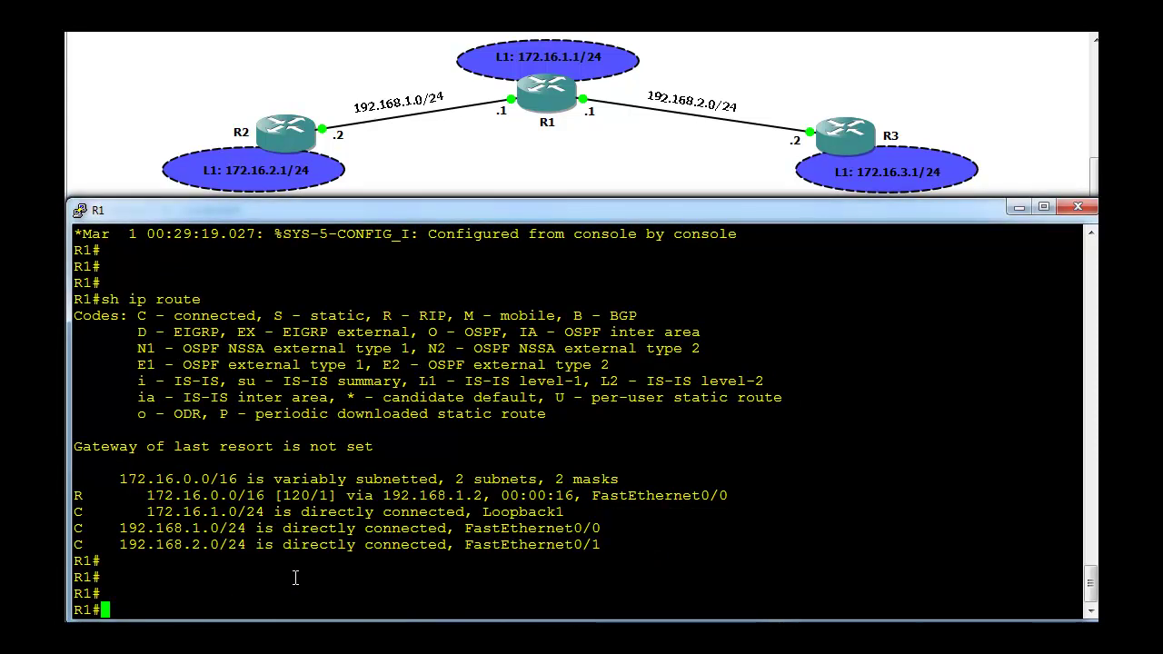
{"action": "key", "text": "Up"}
{"action": "key", "text": "Up"}
{"action": "key", "text": "Up"}
{"action": "key", "text": "Up"}
{"action": "key", "text": "Up"}
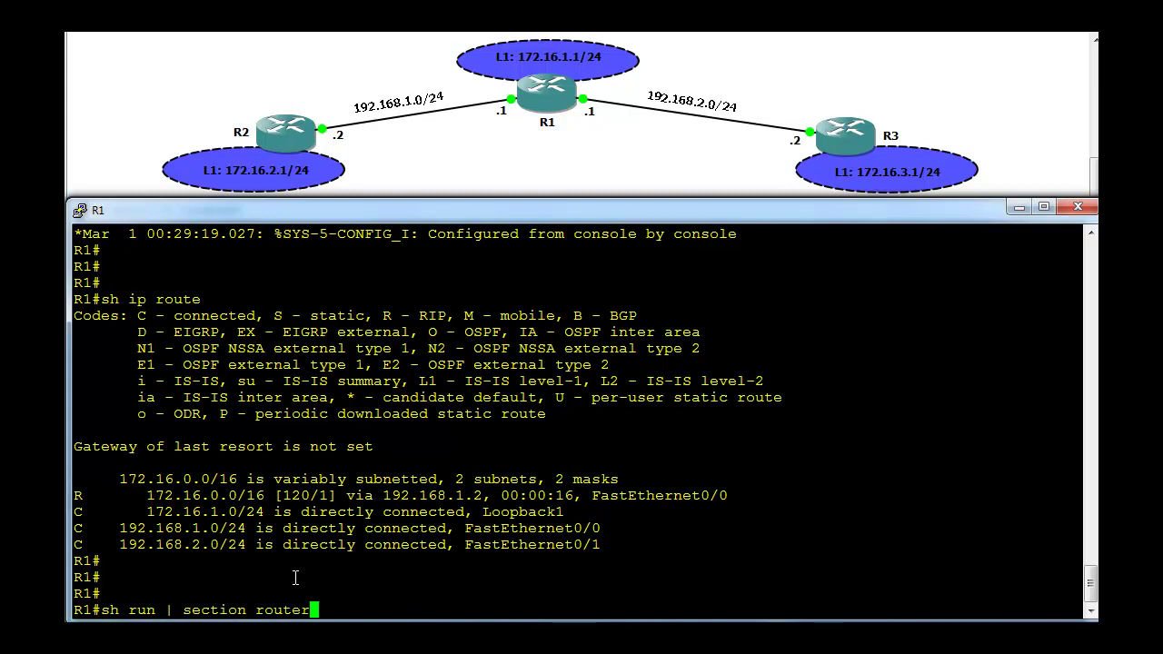
{"action": "key", "text": "Down"}
{"action": "key", "text": "Down"}
{"action": "key", "text": "Return"}
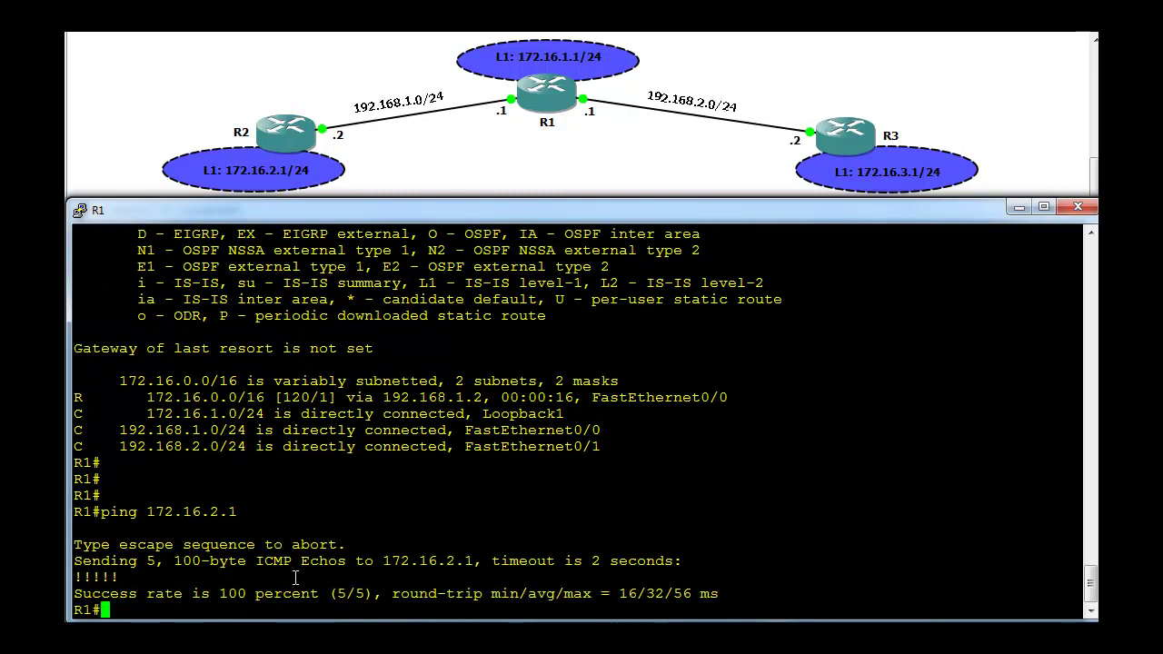
{"action": "key", "text": "Return"}
{"action": "key", "text": "Return"}
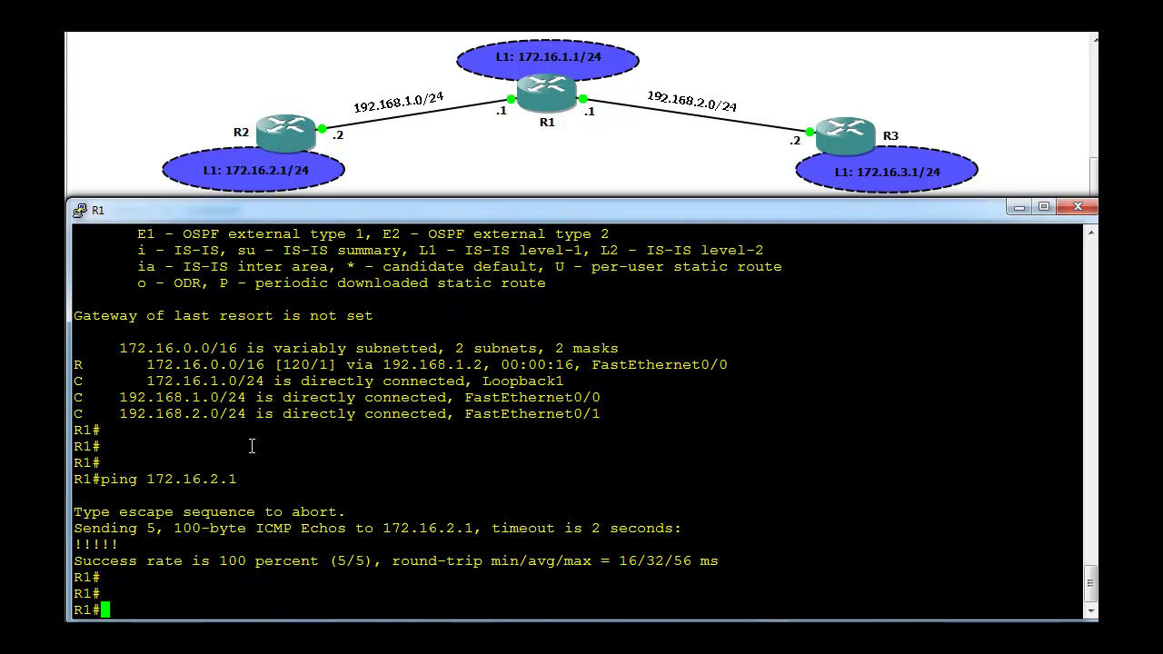
Test reachability of R3's loopback from R1 with "ping 172.16.3.1".
{"action": "key", "text": "Up"}
{"action": "key", "text": "BackSpace"}
{"action": "key", "text": "BackSpace"}
{"action": "key", "text": "BackSpace"}
{"action": "type", "text": "3.1"}
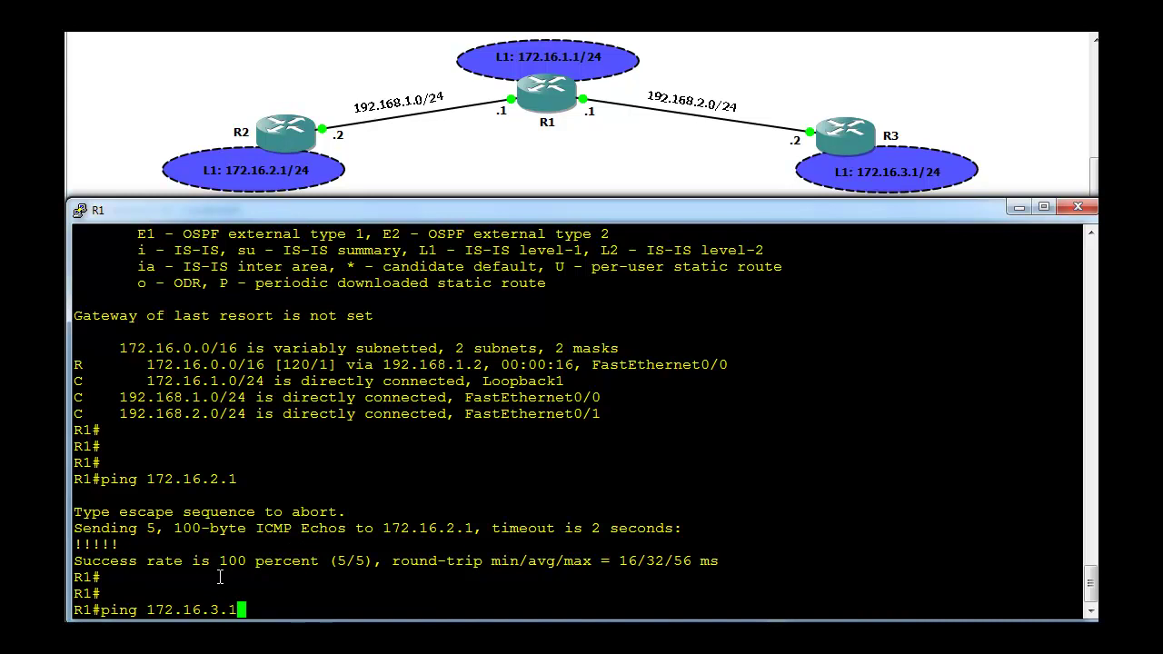
{"action": "key", "text": "Return"}
{"action": "key", "text": "Return"}
{"action": "key", "text": "Return"}
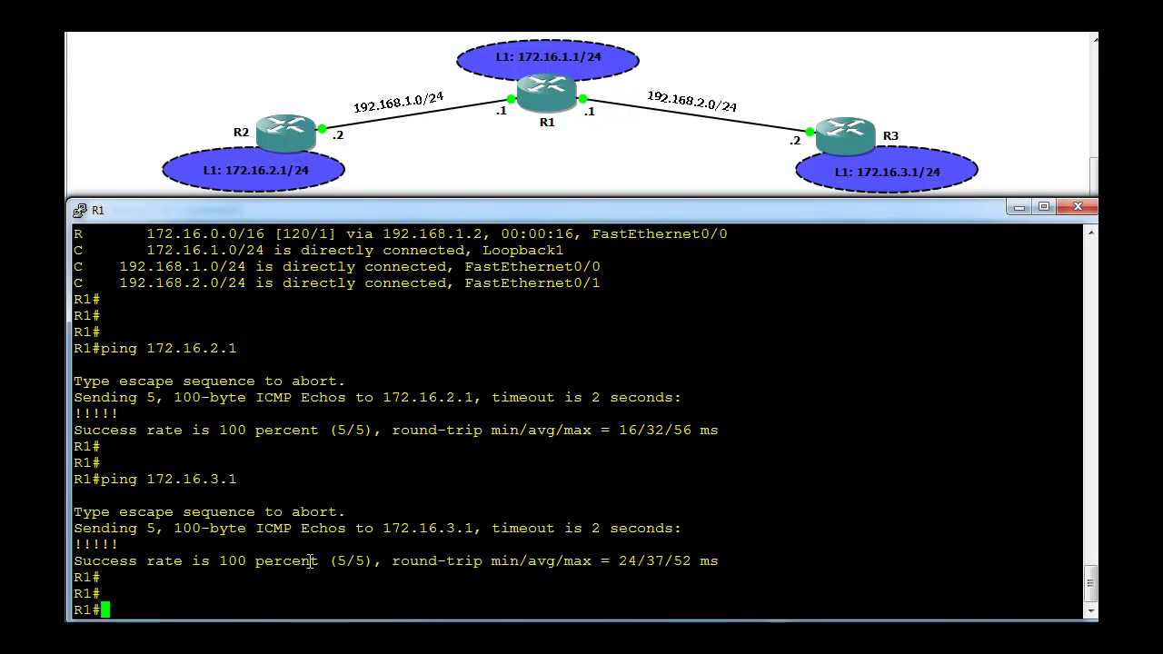